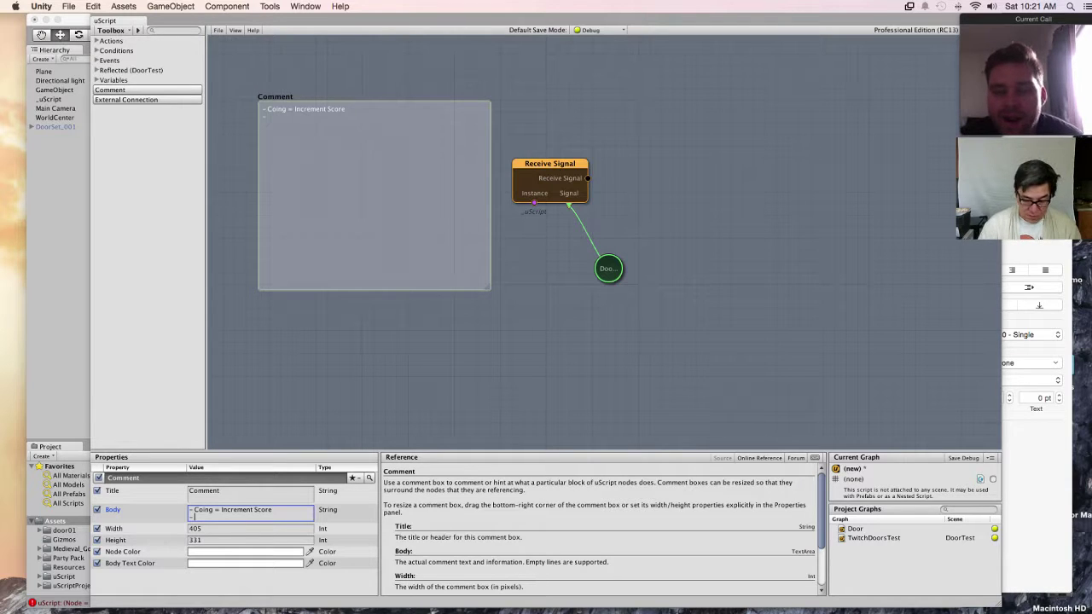
Complete the comment body with the lines "- Nothing = Nothing but some feedback" and "- Satan Head = Ad".
{"action": "type", "text": "No"}
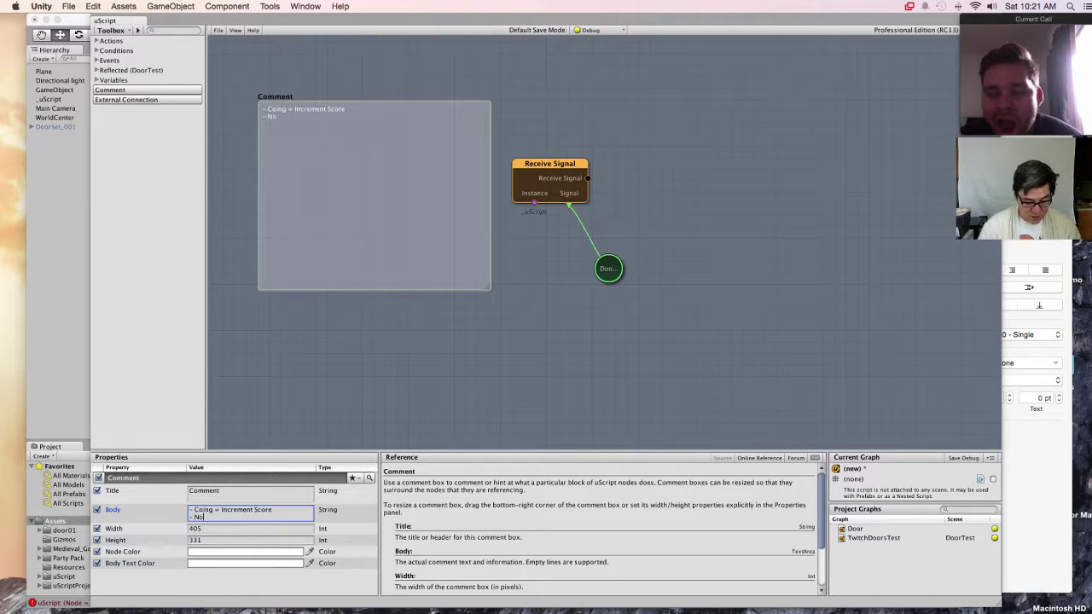
{"action": "type", "text": "thing = Nothing but some"}
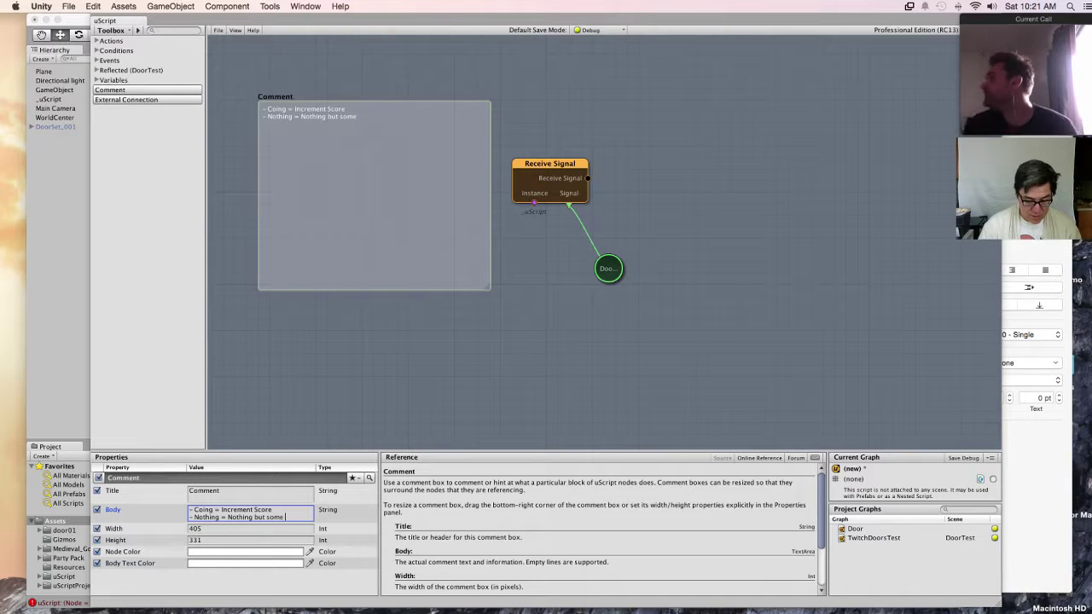
{"action": "type", "text": " feedback"}
{"action": "key", "text": "Return"}
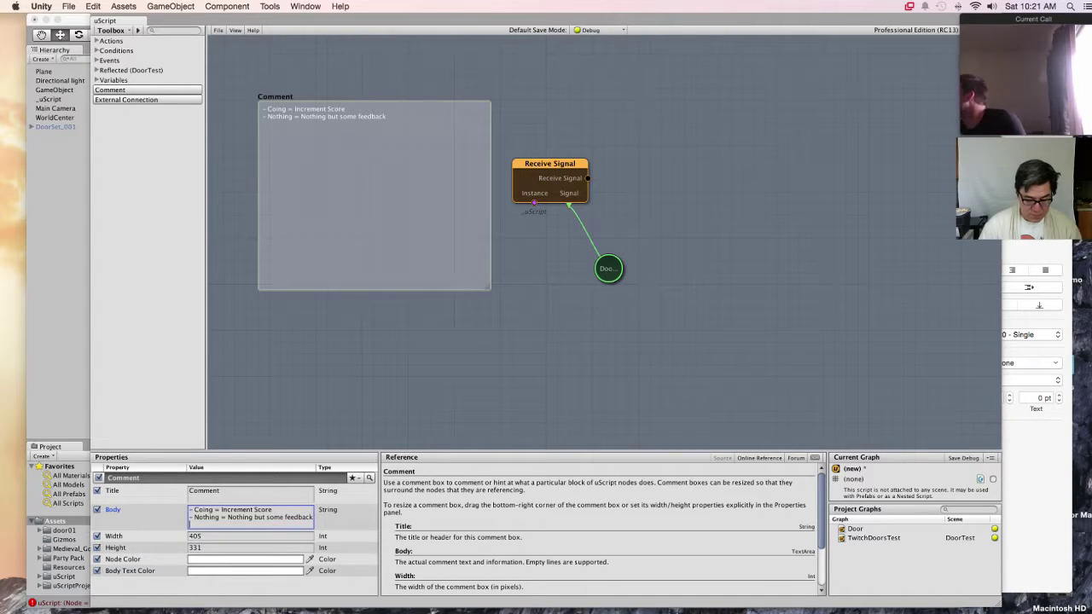
{"action": "type", "text": "-"}
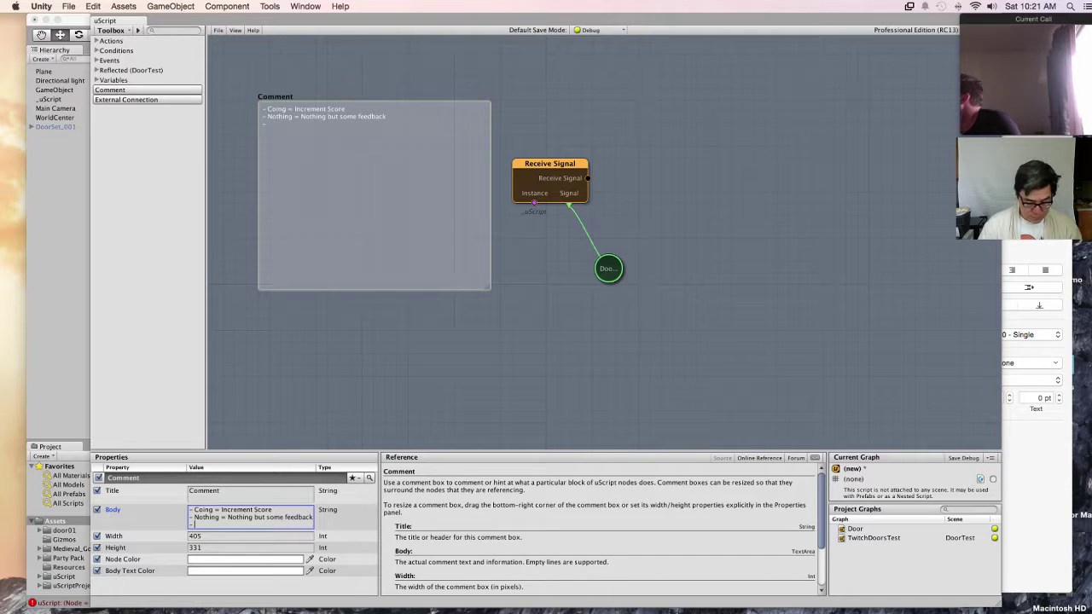
{"action": "type", "text": " Satan"}
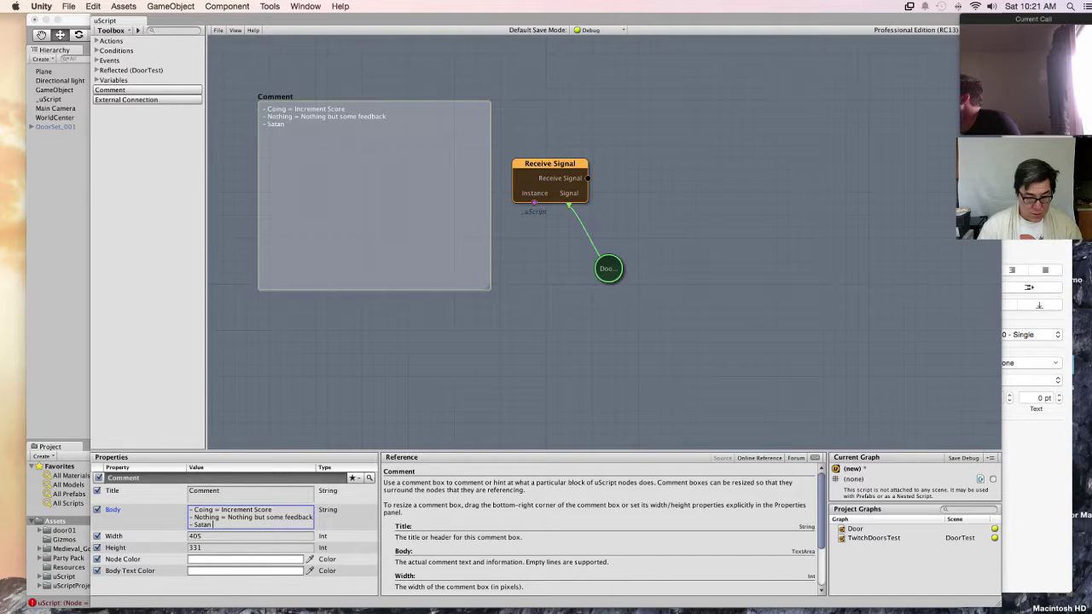
{"action": "type", "text": " Head = "}
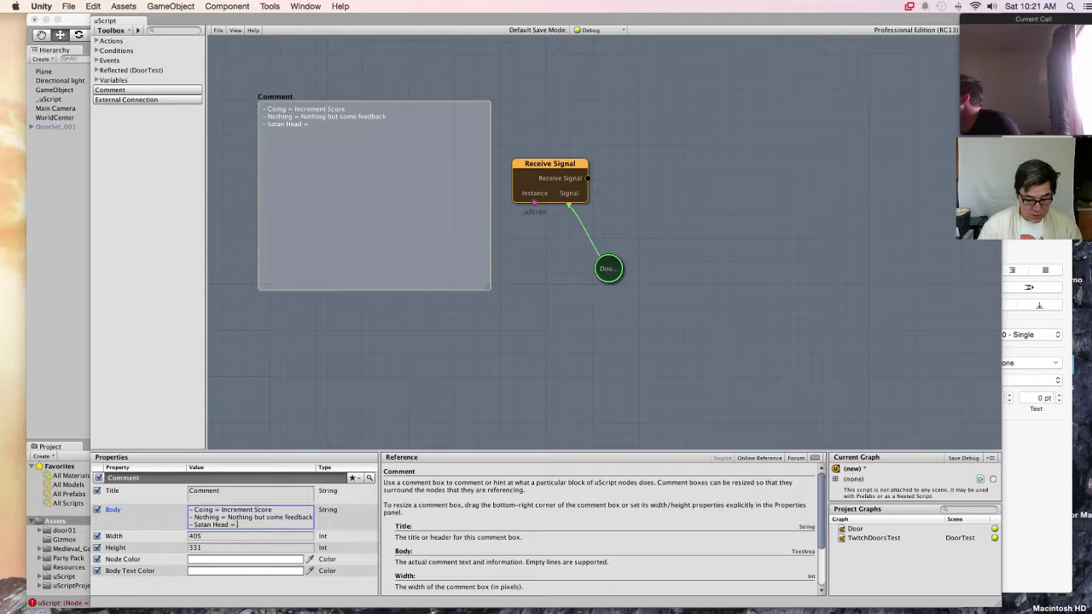
{"action": "type", "text": "Ad"}
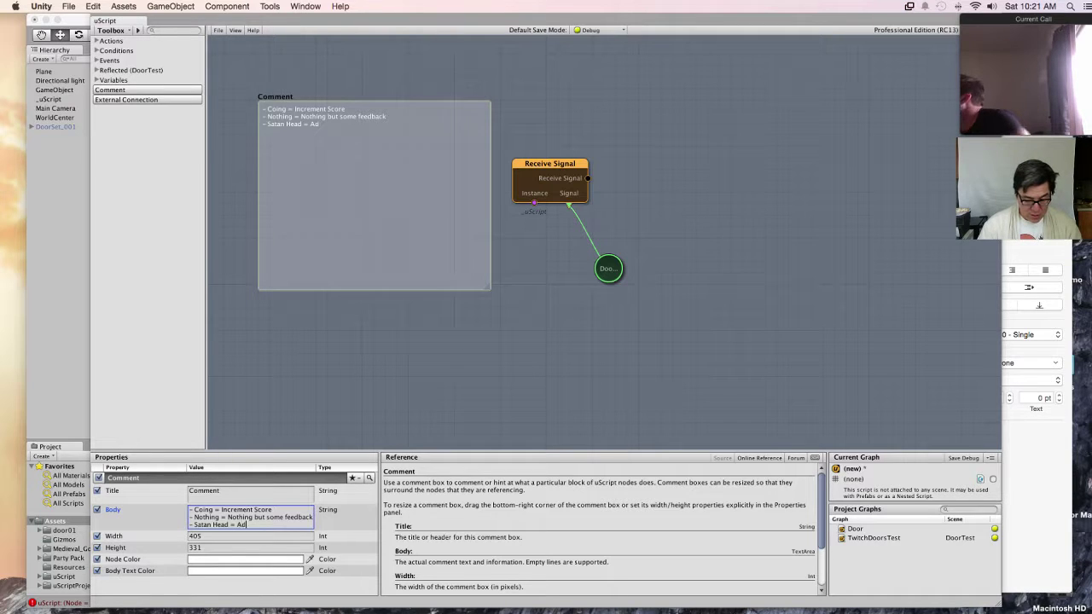
Insert the heading line "Door Clicked Signal cause one of the following" above the list in the comment body.
{"action": "key", "text": "Up"}
{"action": "key", "text": "Up"}
{"action": "key", "text": "Up"}
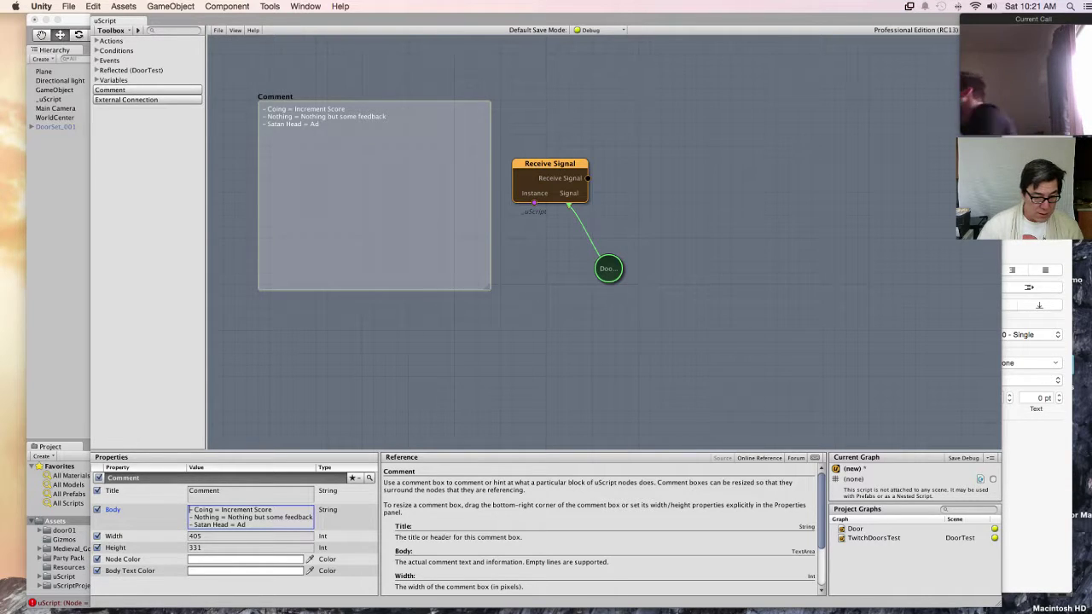
{"action": "key", "text": "Return"}
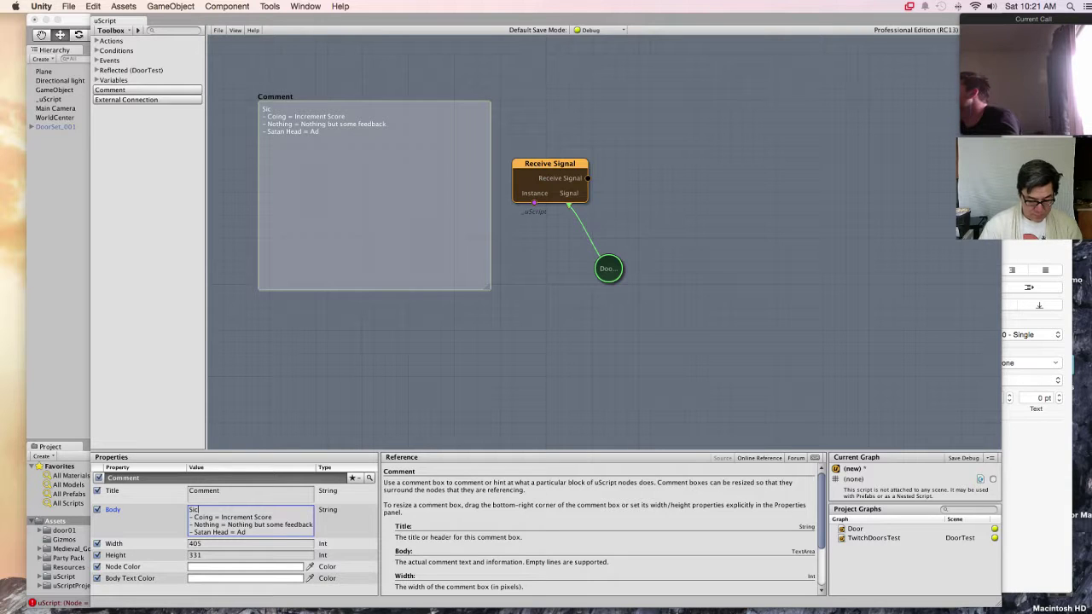
{"action": "type", "text": "Si"}
{"action": "key", "text": "BackSpace"}
{"action": "key", "text": "BackSpace"}
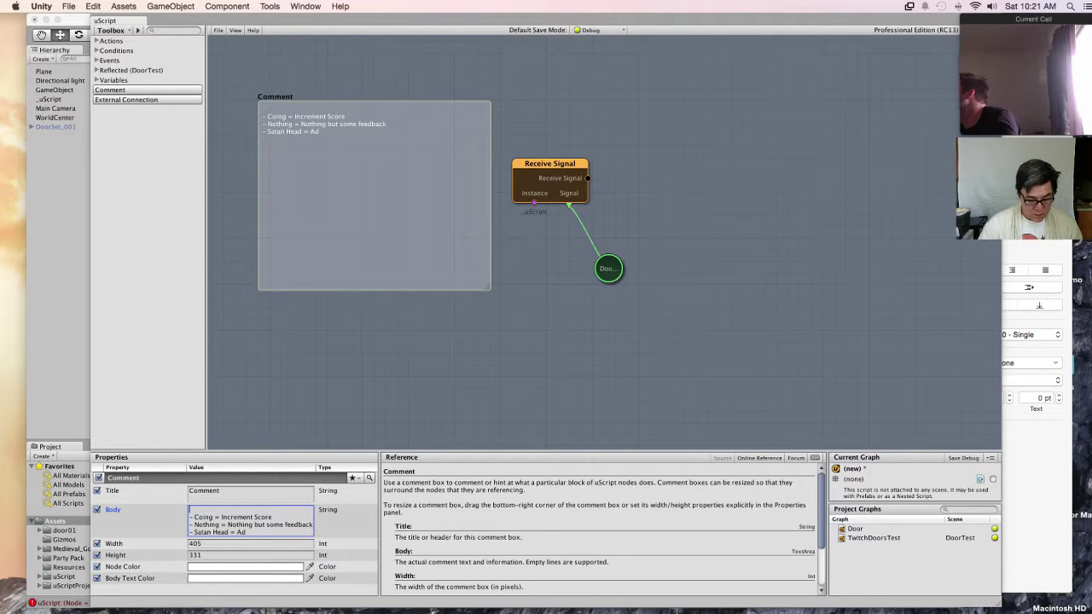
{"action": "type", "text": "Door Click"}
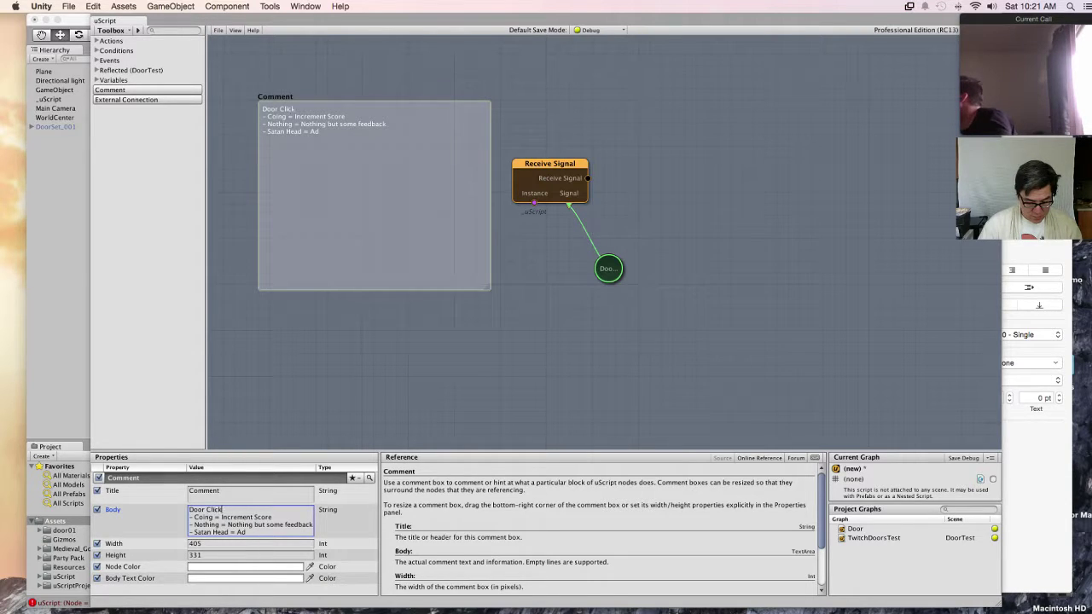
{"action": "type", "text": "ed Signal c"}
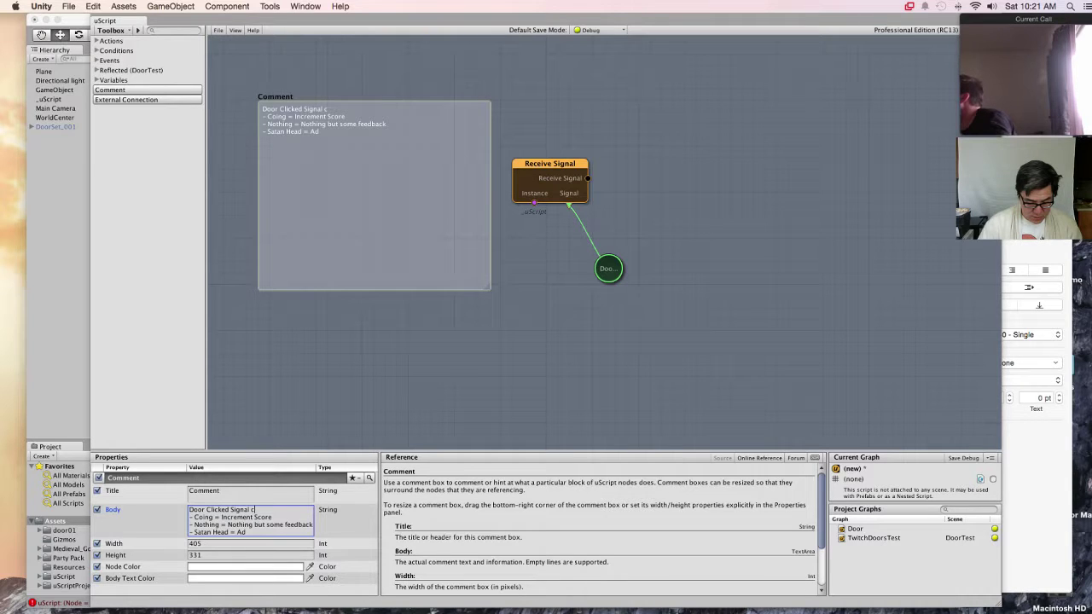
{"action": "key", "text": "BackSpace"}
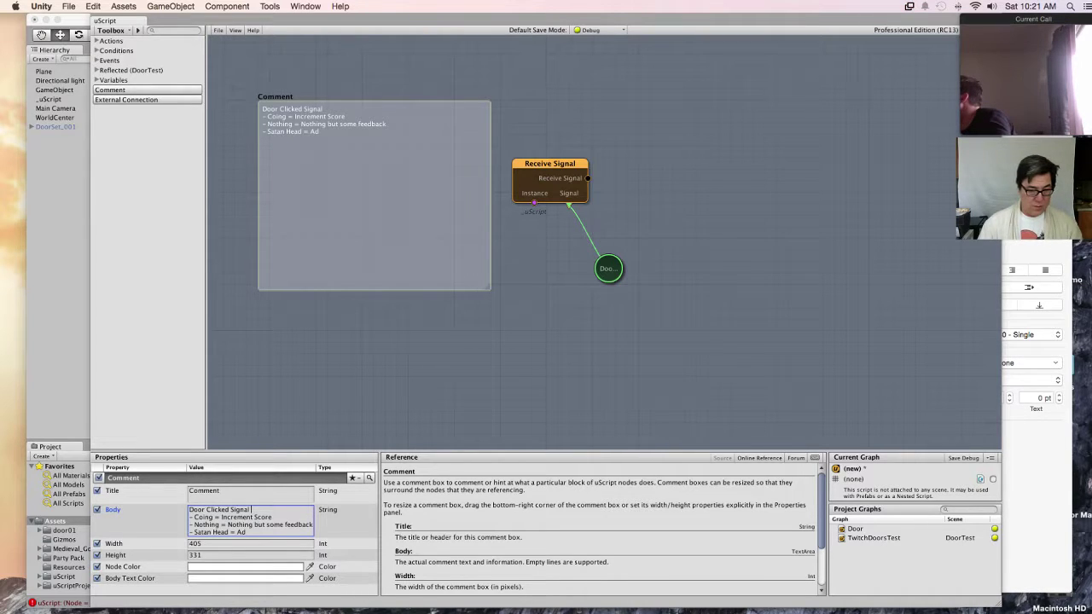
{"action": "type", "text": "cause"}
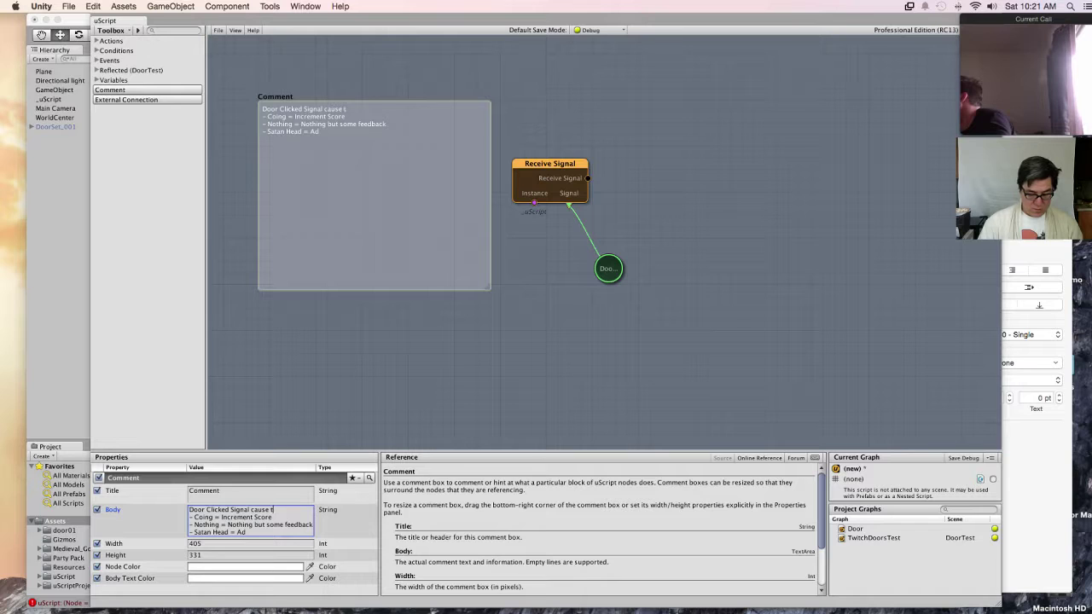
{"action": "type", "text": " one of the"}
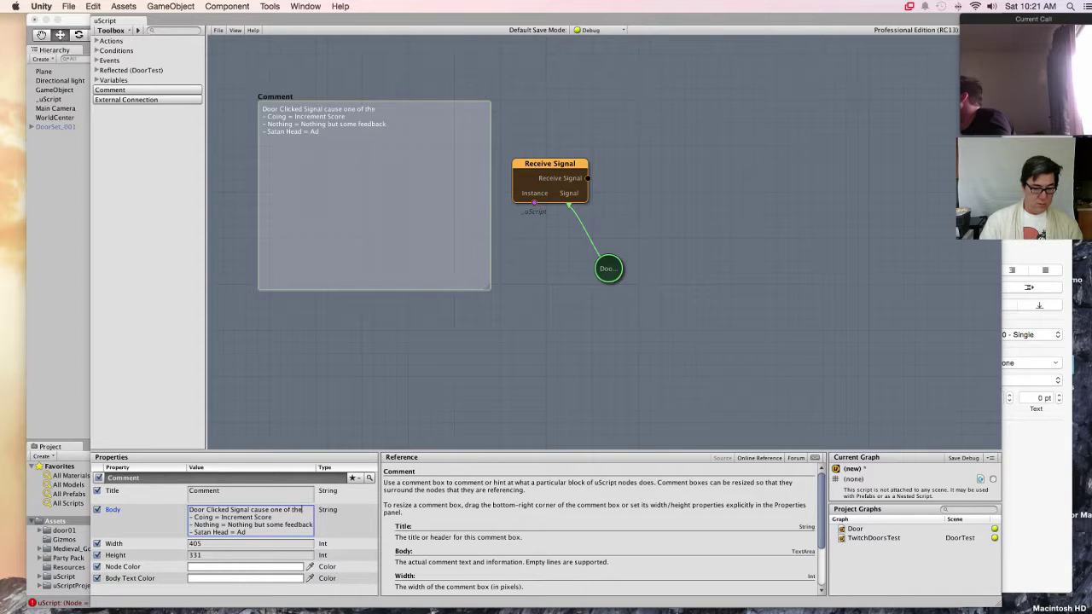
{"action": "type", "text": " following"}
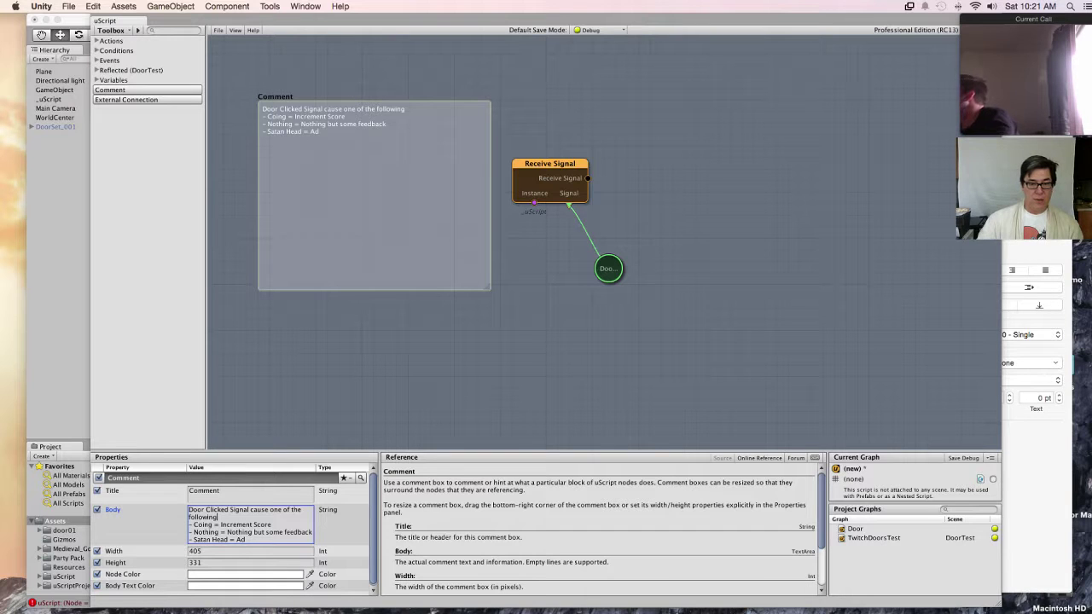
{"action": "key", "text": "Escape"}
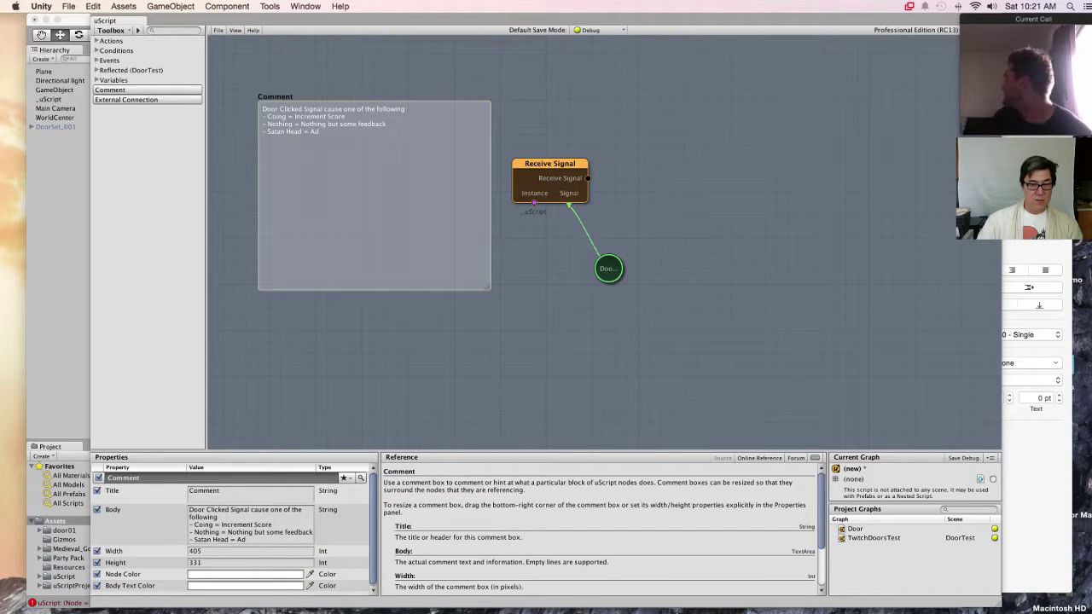
{"action": "left_click_drag", "start_coordinate": [443, 204], "coordinate": [490, 290]}
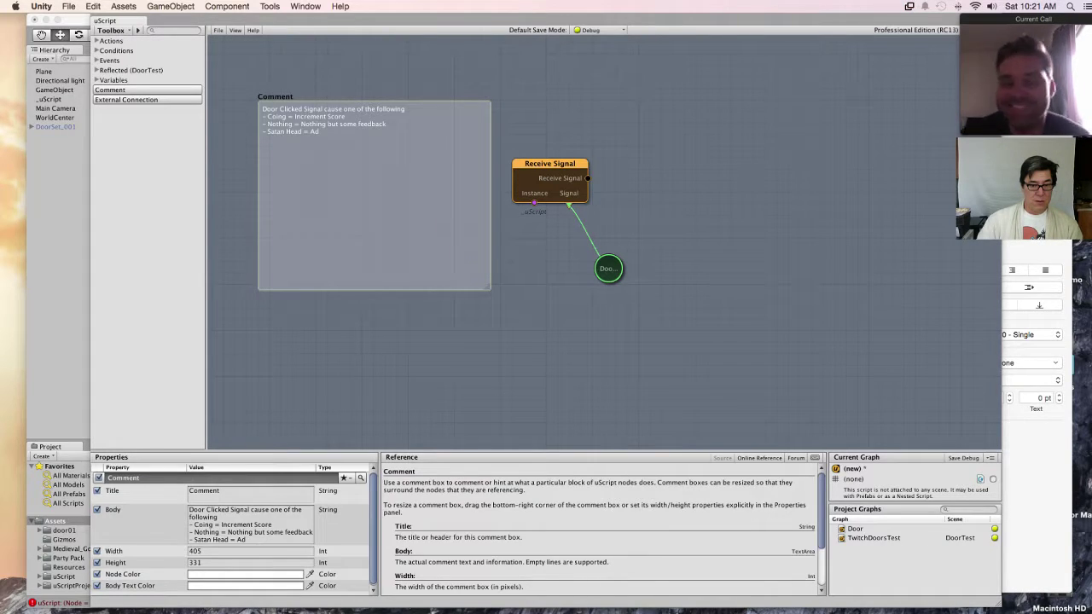
Title the comment "Comment - Logic" and shrink its box to about 273 by 98 pixels, placing it near the Receive Signal node.
{"action": "left_click", "coordinate": [250, 493]}
{"action": "key", "text": "Right"}
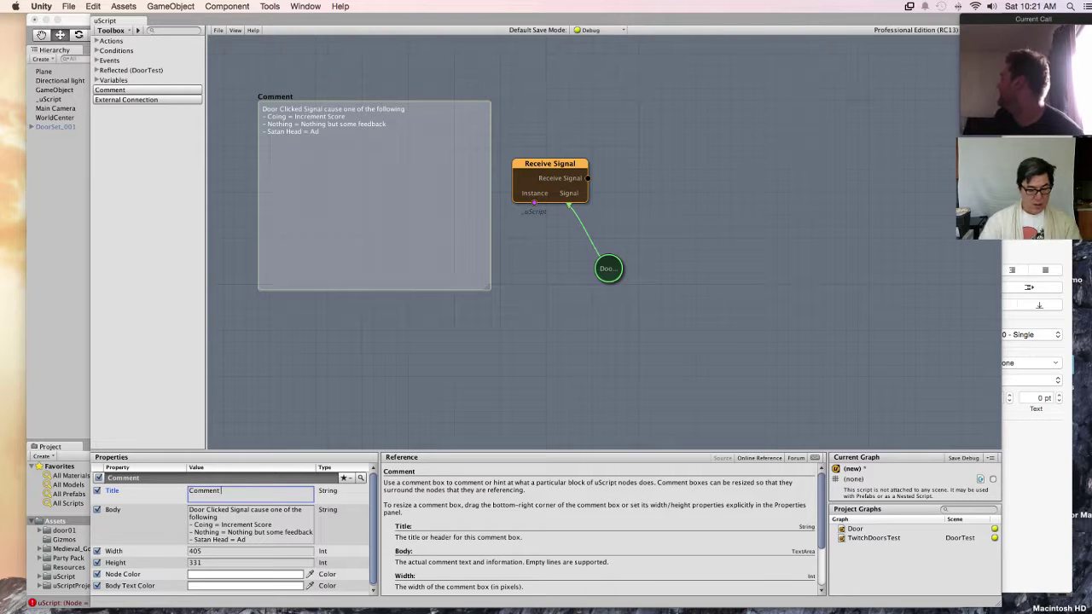
{"action": "type", "text": "- Logic"}
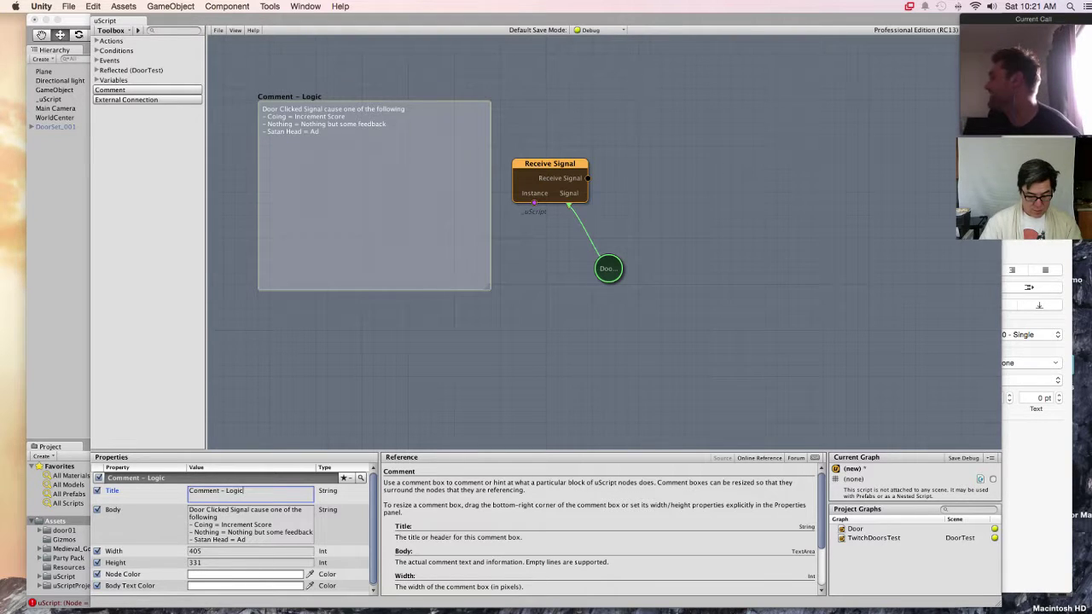
{"action": "key", "text": "Return"}
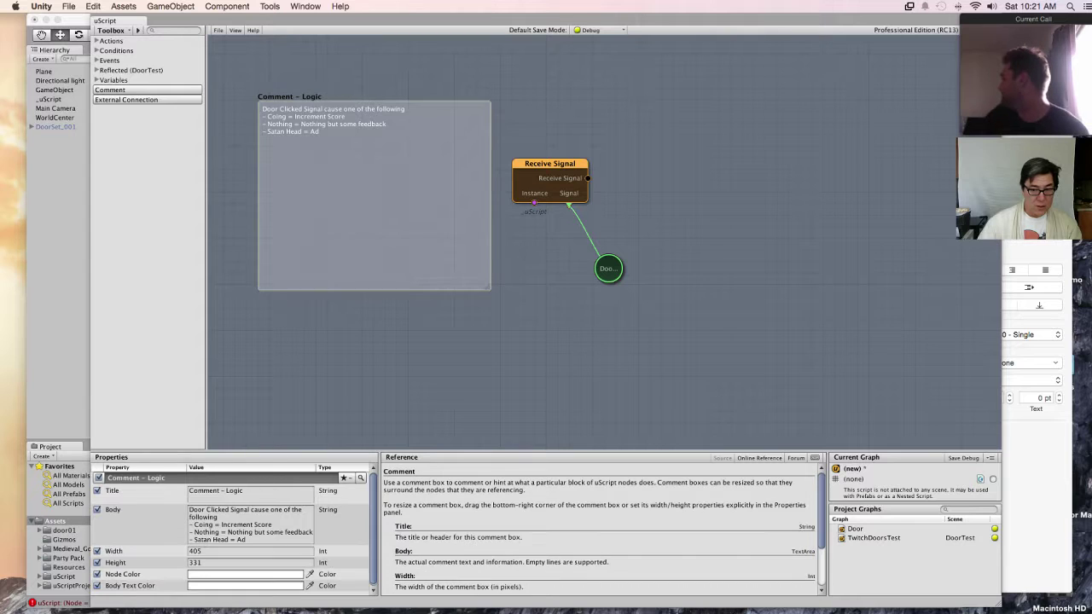
{"action": "mouse_move", "coordinate": [490, 289]}
{"action": "left_mouse_down"}
{"action": "mouse_move", "coordinate": [402, 190]}
{"action": "mouse_move", "coordinate": [416, 156]}
{"action": "left_mouse_up"}
{"action": "left_click_drag", "start_coordinate": [290, 96], "coordinate": [371, 84]}
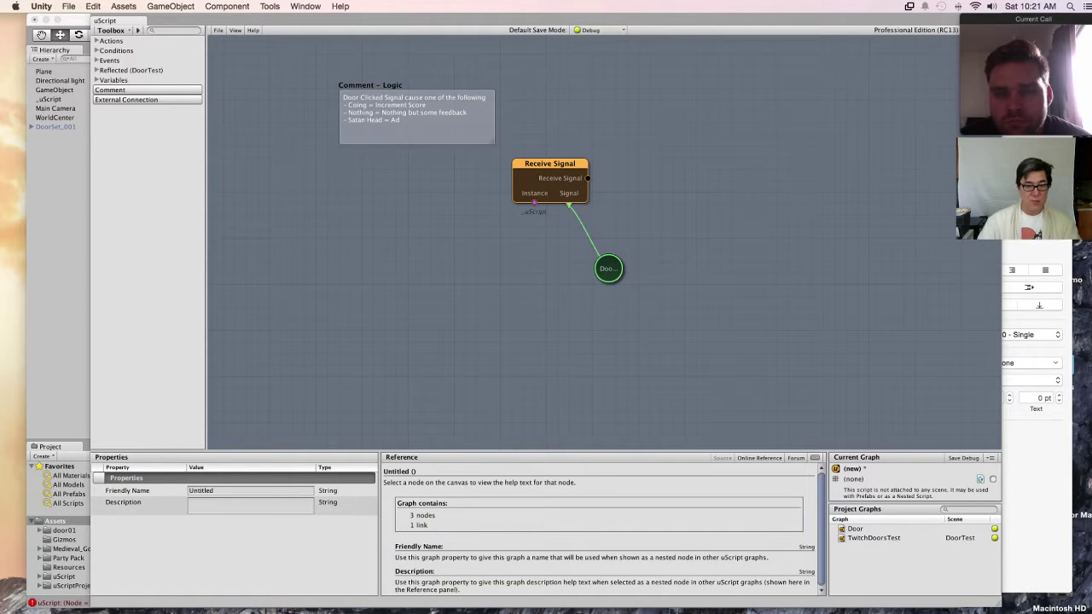
Duplicate the Logic comment and arrange the two boxes aligned one above the other.
{"action": "key", "text": "super+d"}
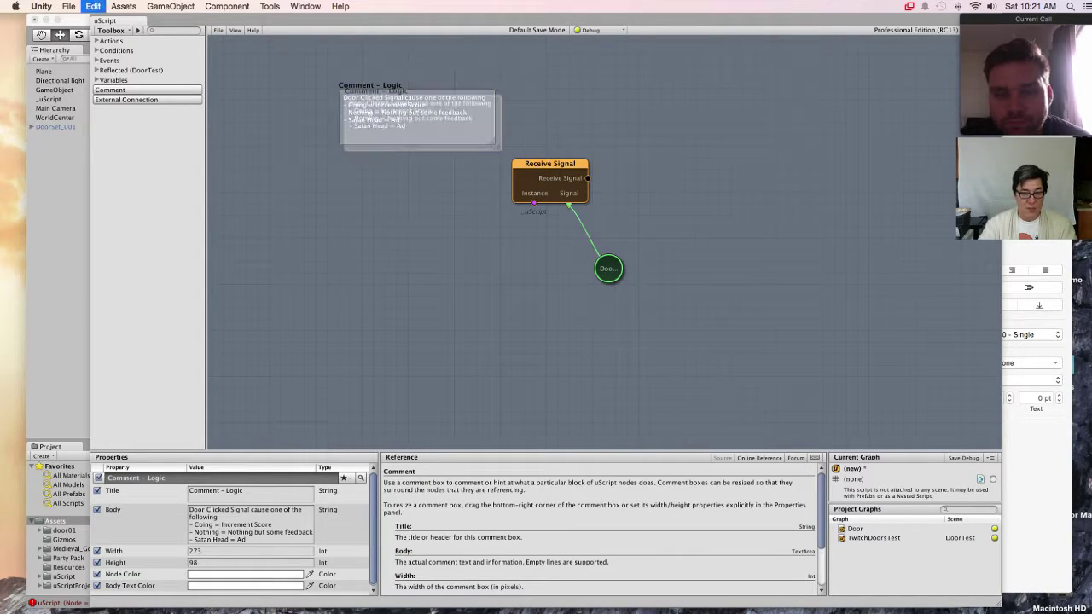
{"action": "left_click_drag", "start_coordinate": [370, 85], "coordinate": [370, 177]}
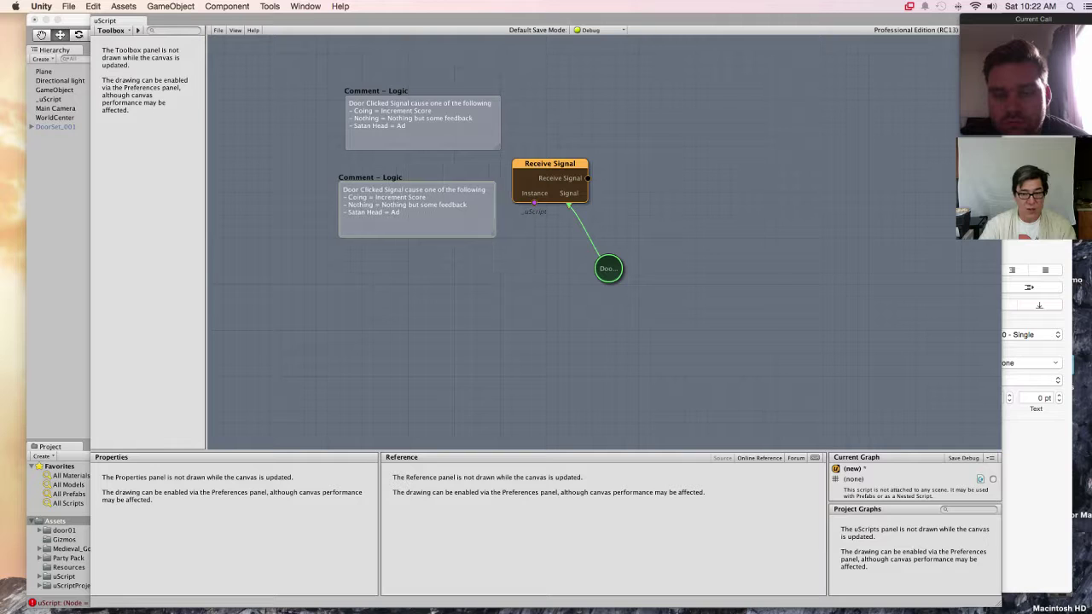
{"action": "left_click_drag", "start_coordinate": [375, 90], "coordinate": [370, 96]}
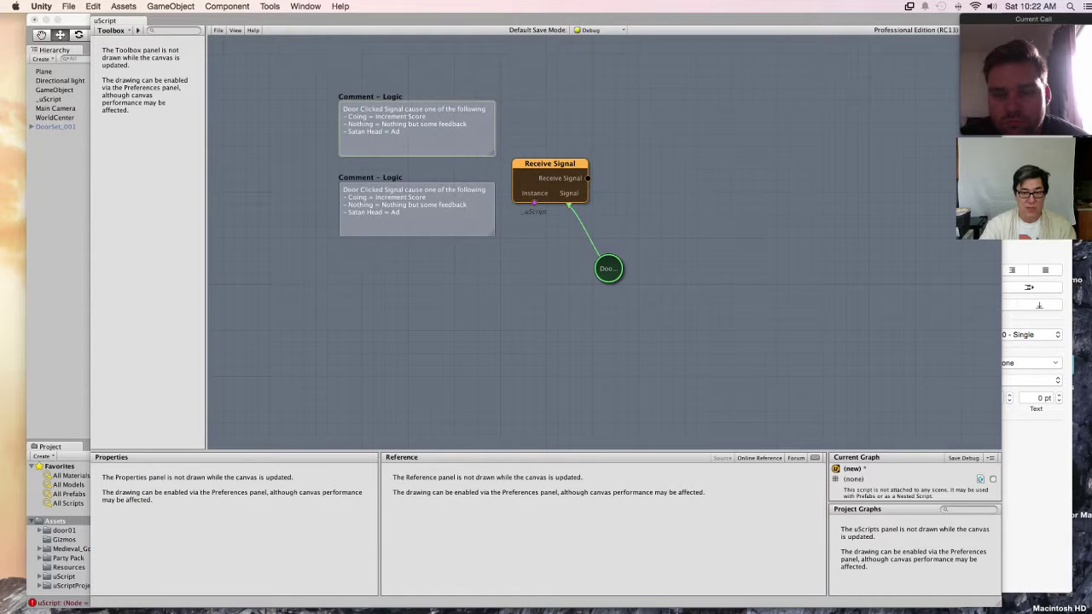
Delete the text above the Satan Head line in the lower comment's body and retitle that comment "Comment - Ingredients".
{"action": "left_click", "coordinate": [416, 208]}
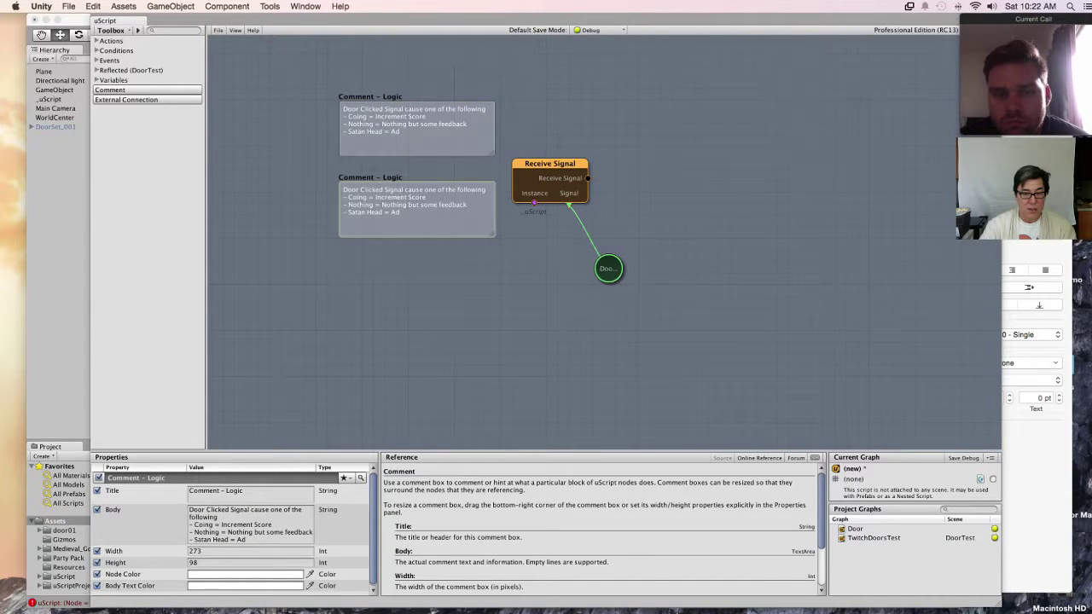
{"action": "left_click_drag", "start_coordinate": [246, 539], "coordinate": [189, 539]}
{"action": "left_click_drag", "start_coordinate": [312, 532], "coordinate": [190, 509]}
{"action": "key", "text": "BackSpace"}
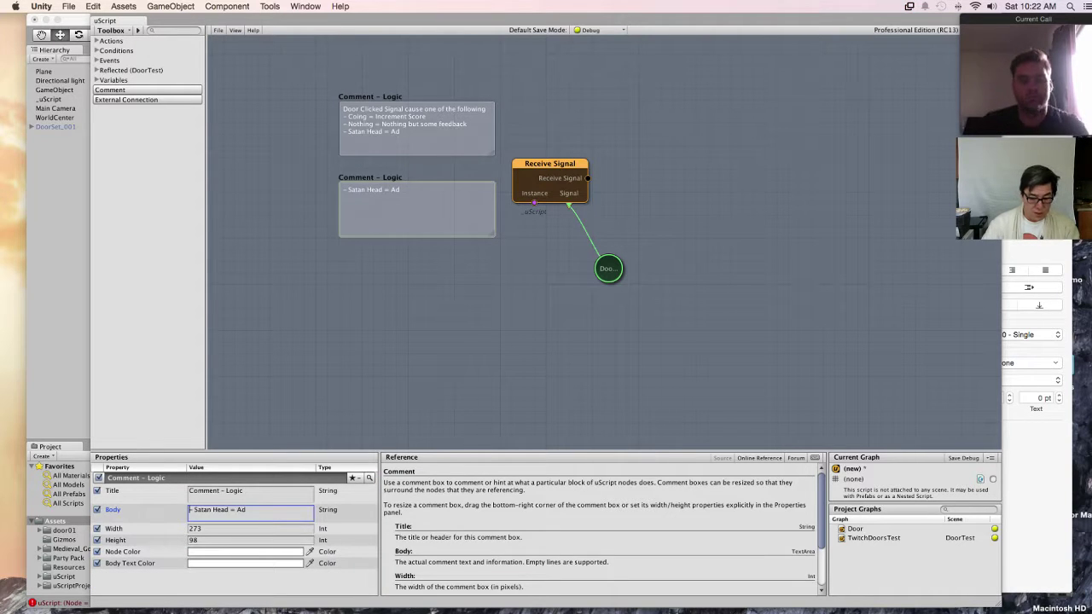
{"action": "left_click", "coordinate": [244, 491]}
{"action": "left_click", "coordinate": [244, 490]}
{"action": "key", "text": "BackSpace"}
{"action": "key", "text": "BackSpace"}
{"action": "key", "text": "BackSpace"}
{"action": "key", "text": "BackSpace"}
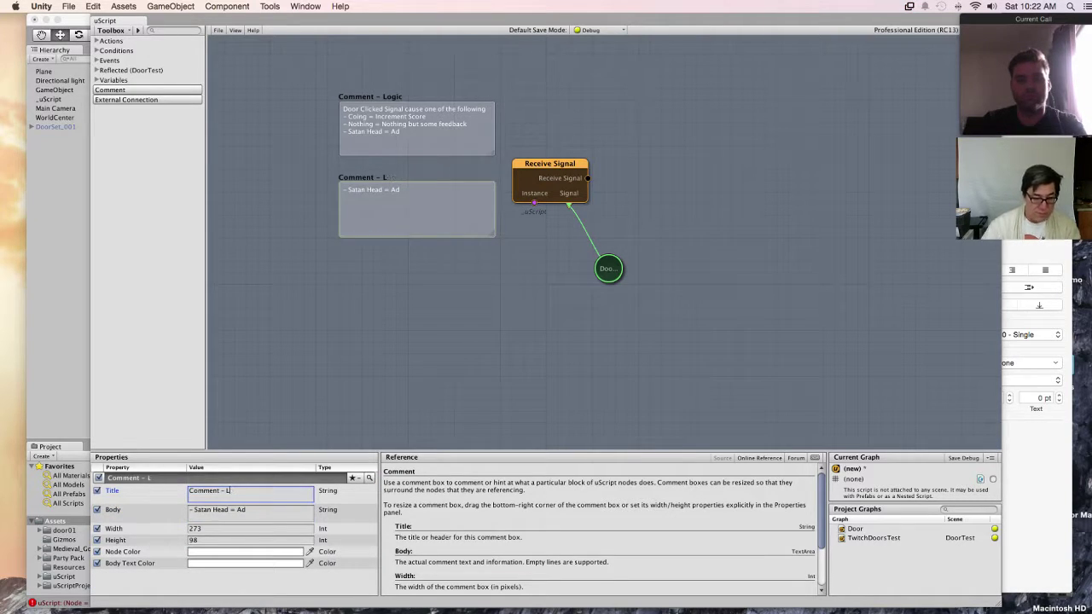
{"action": "key", "text": "BackSpace"}
{"action": "type", "text": "Ingredie"}
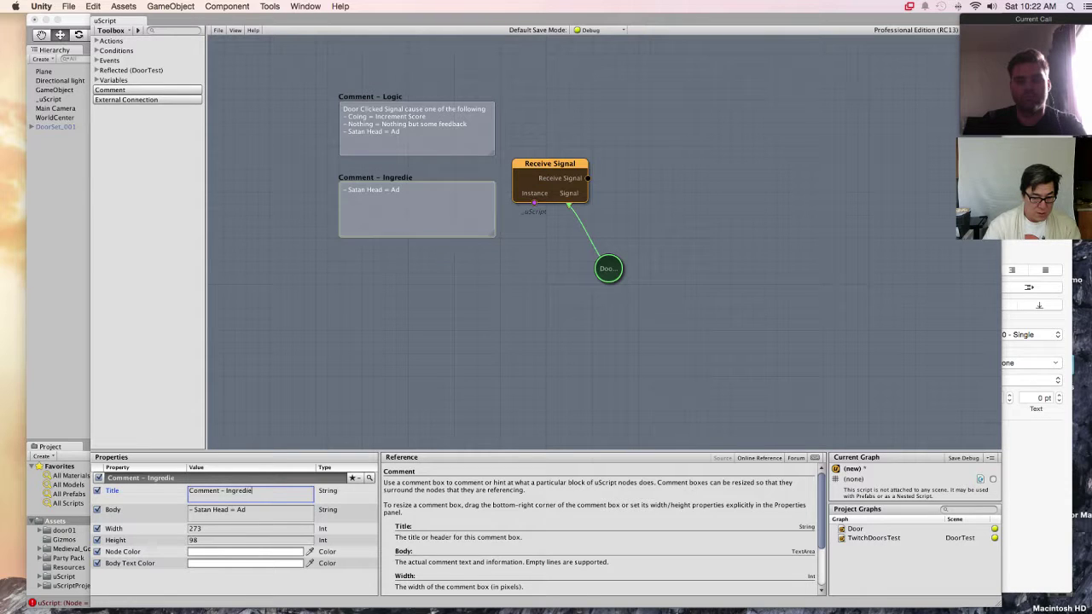
{"action": "type", "text": "nts"}
Replace the Ingredients comment's body text with the line "- Label =Display Score".
{"action": "key", "text": "Tab"}
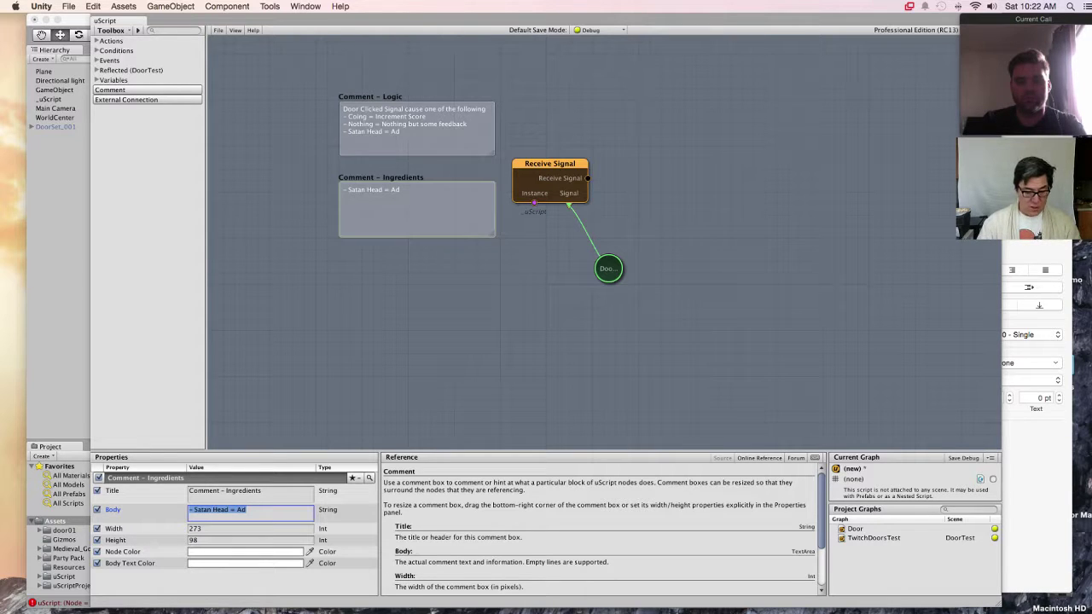
{"action": "type", "text": "- Label"}
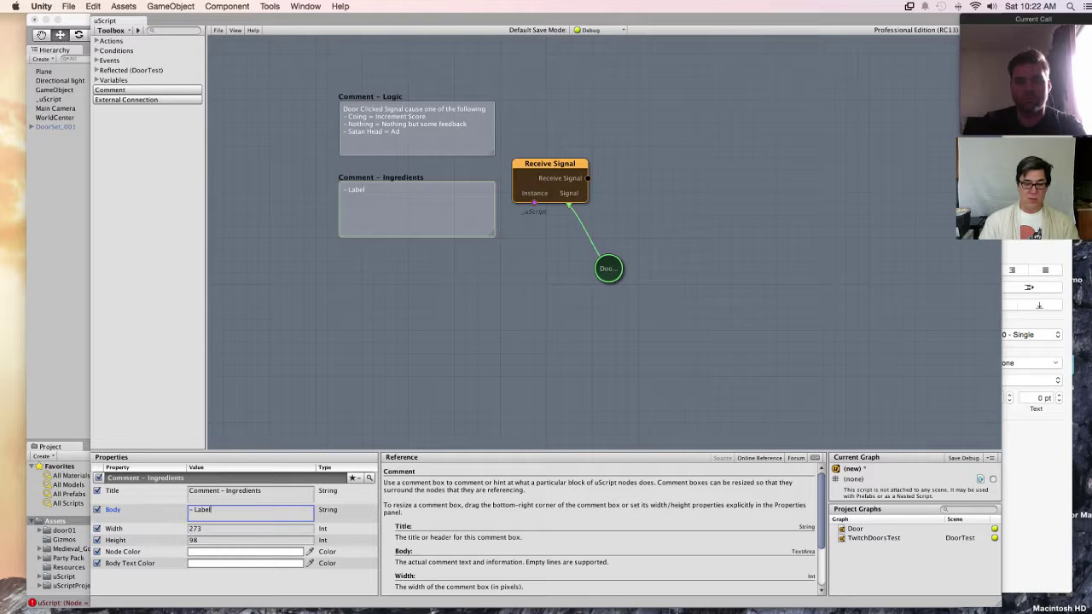
{"action": "type", "text": " =D"}
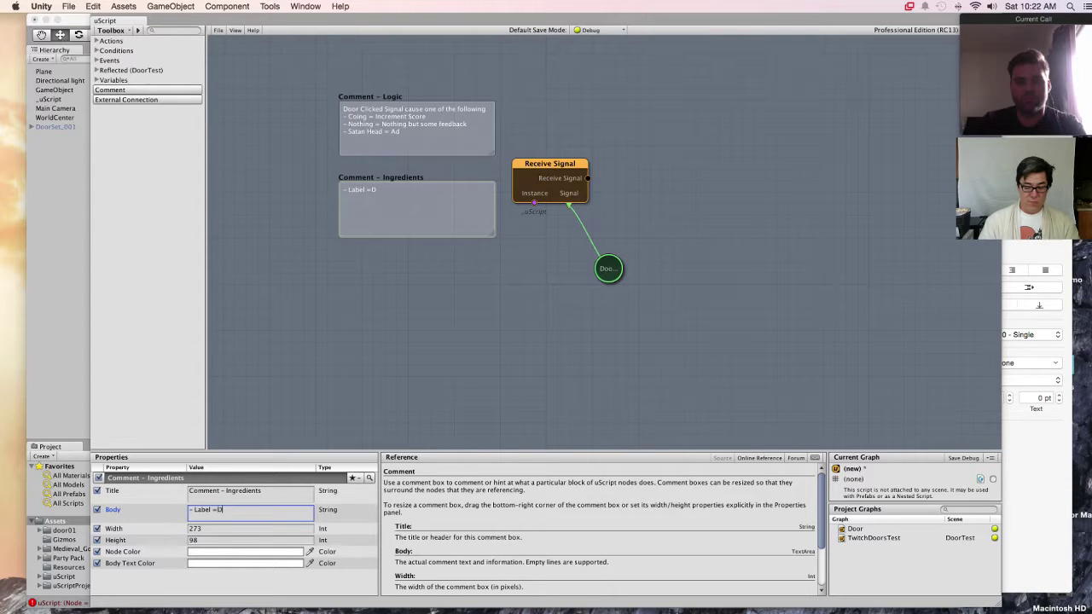
{"action": "type", "text": "isplay Score "}
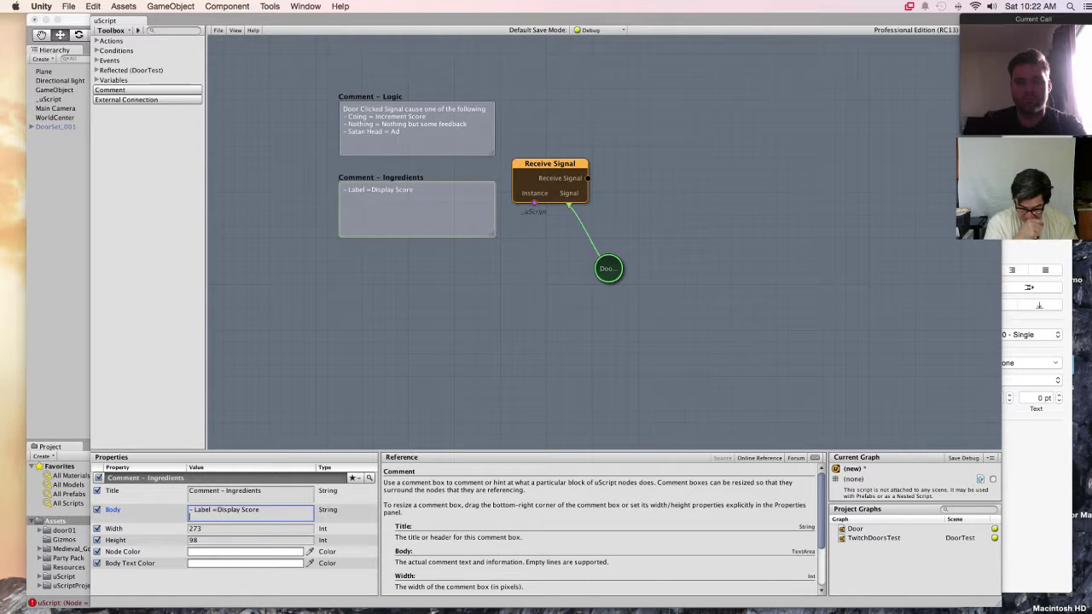
Add the second line "- All scoring Assets (Satan's Head, Coin, Ad)" to the Ingredients comment's body.
{"action": "type", "text": "- Al"}
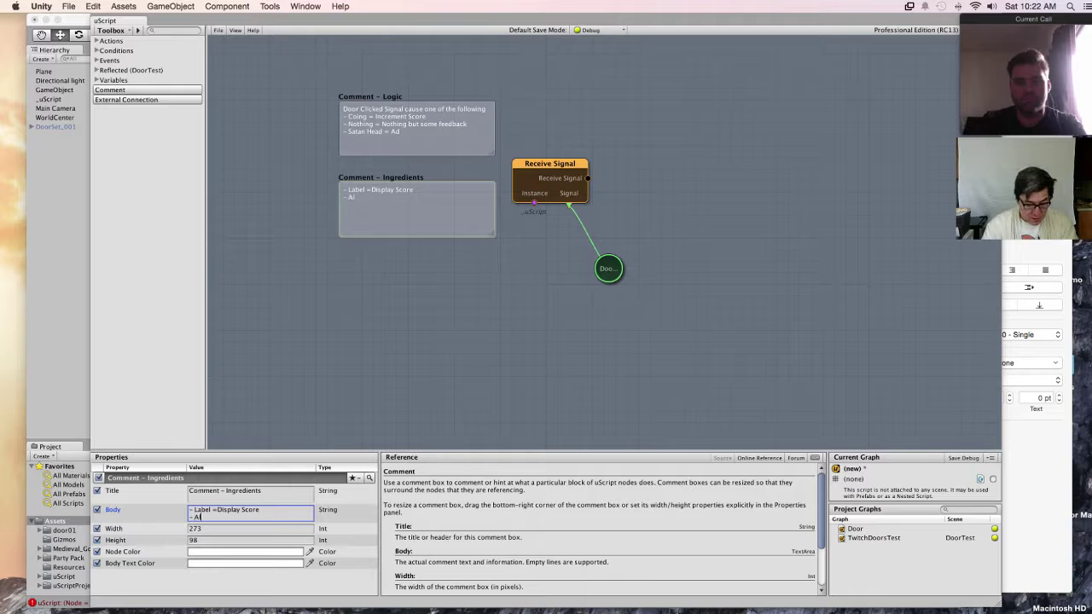
{"action": "type", "text": "l scoring"}
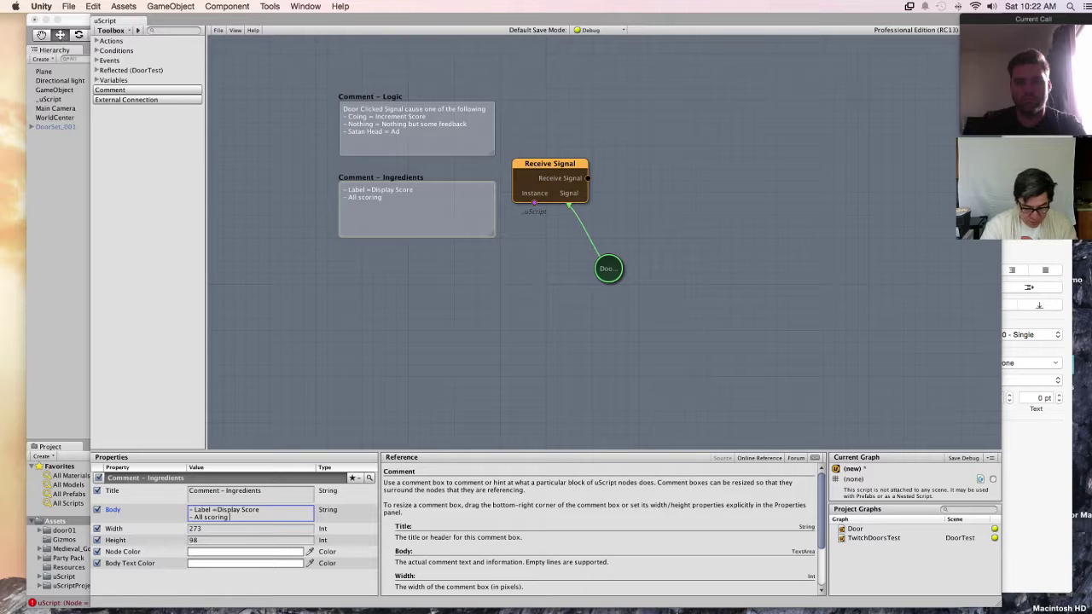
{"action": "type", "text": "Asset"}
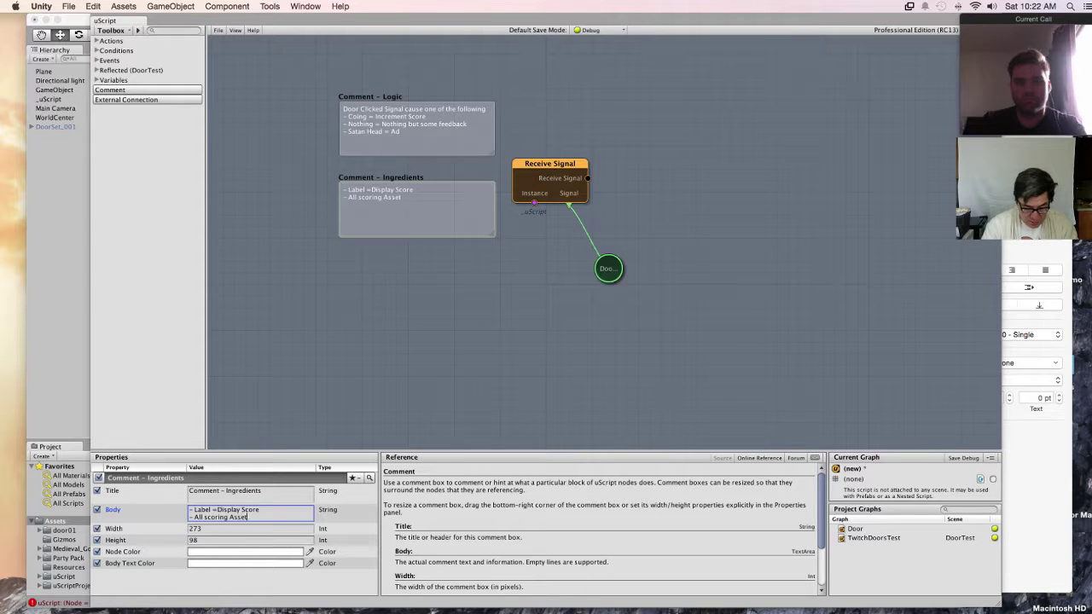
{"action": "type", "text": "s (Sa"}
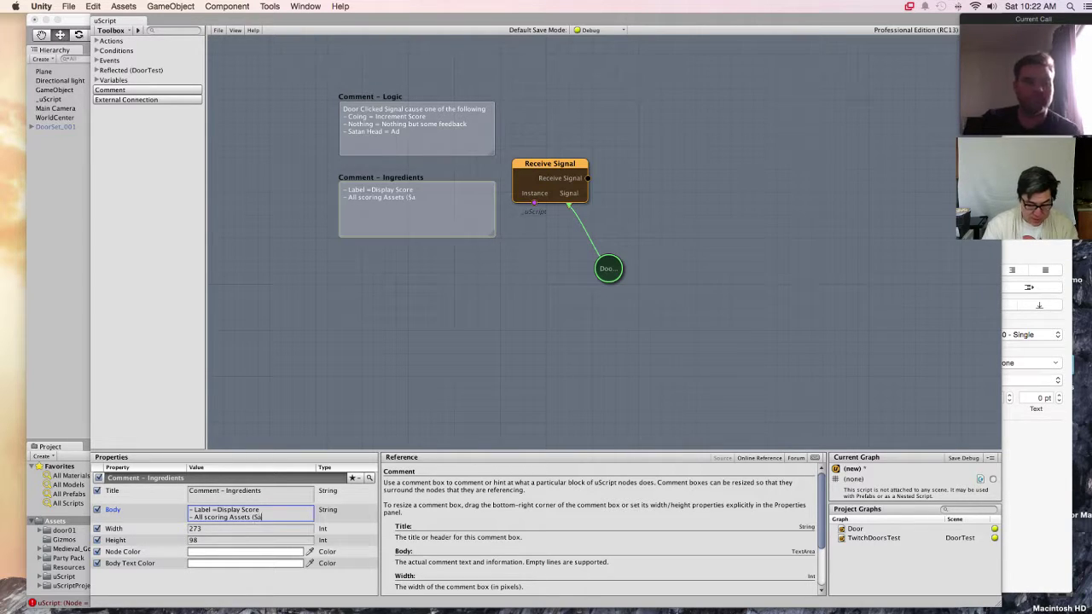
{"action": "type", "text": "tan's Head"}
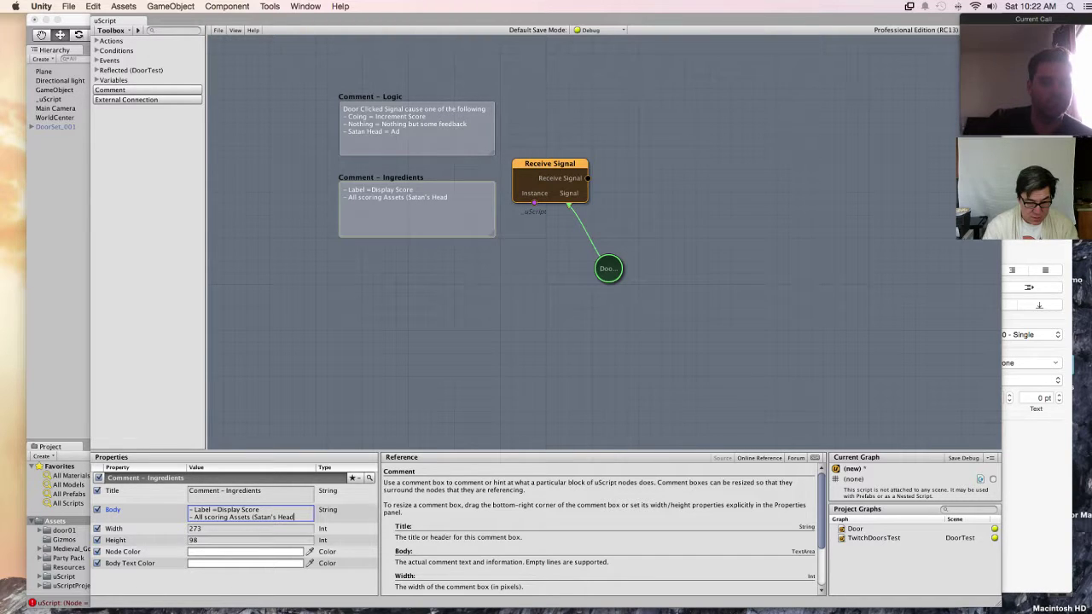
{"action": "type", "text": ", C"}
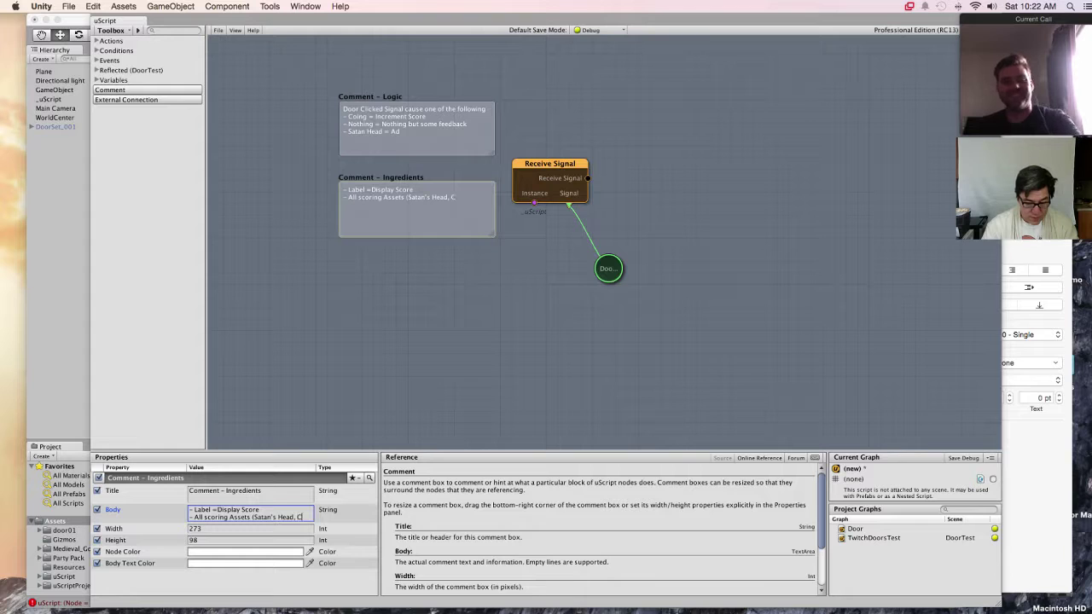
{"action": "type", "text": "oin, Ad)"}
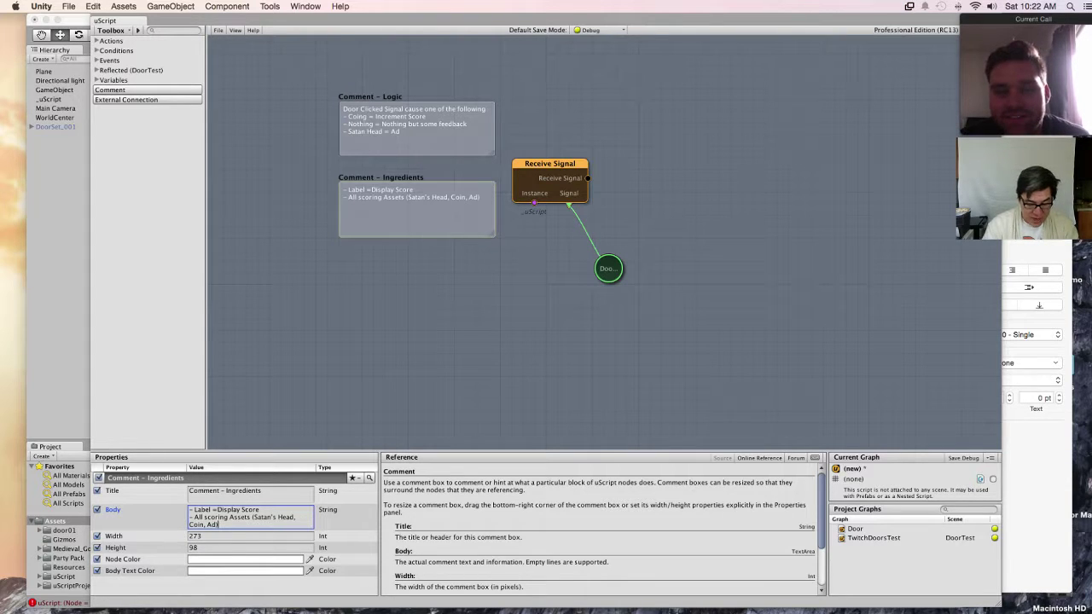
{"action": "key", "text": "Return"}
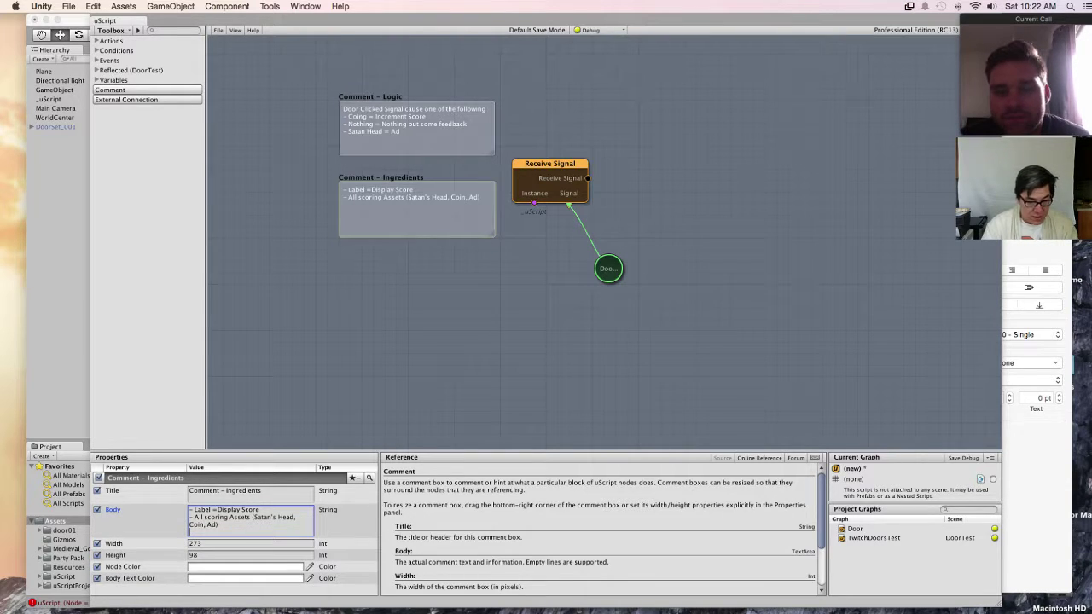
{"action": "type", "text": "a"}
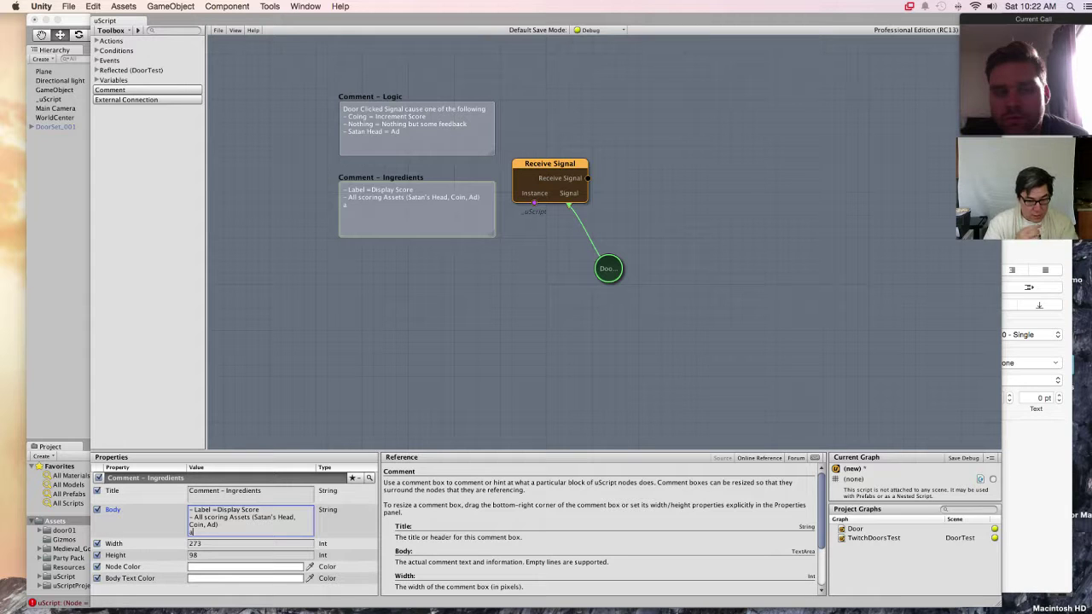
{"action": "key", "text": "BackSpace"}
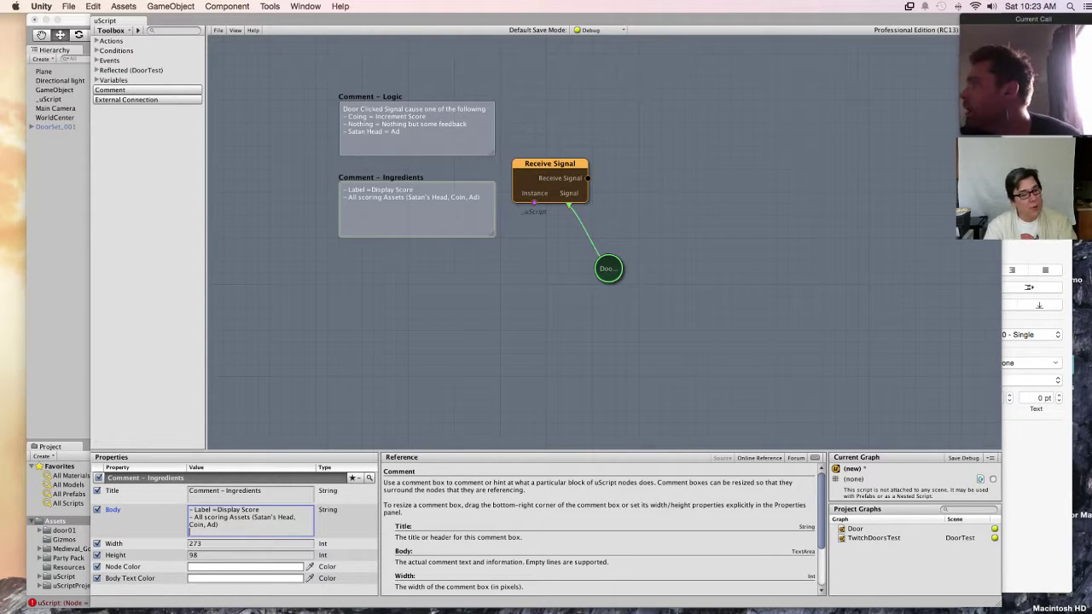
{"action": "key", "text": "BackSpace"}
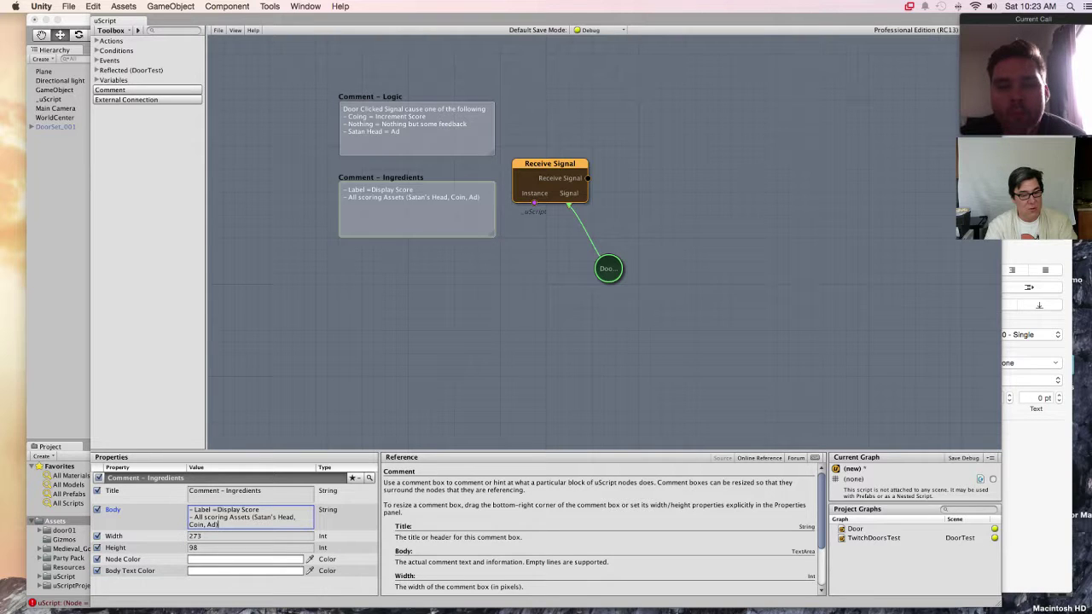
Insert "GUI" directly before "Label" in the first line of the Ingredients comment's body.
{"action": "double_click", "coordinate": [202, 510]}
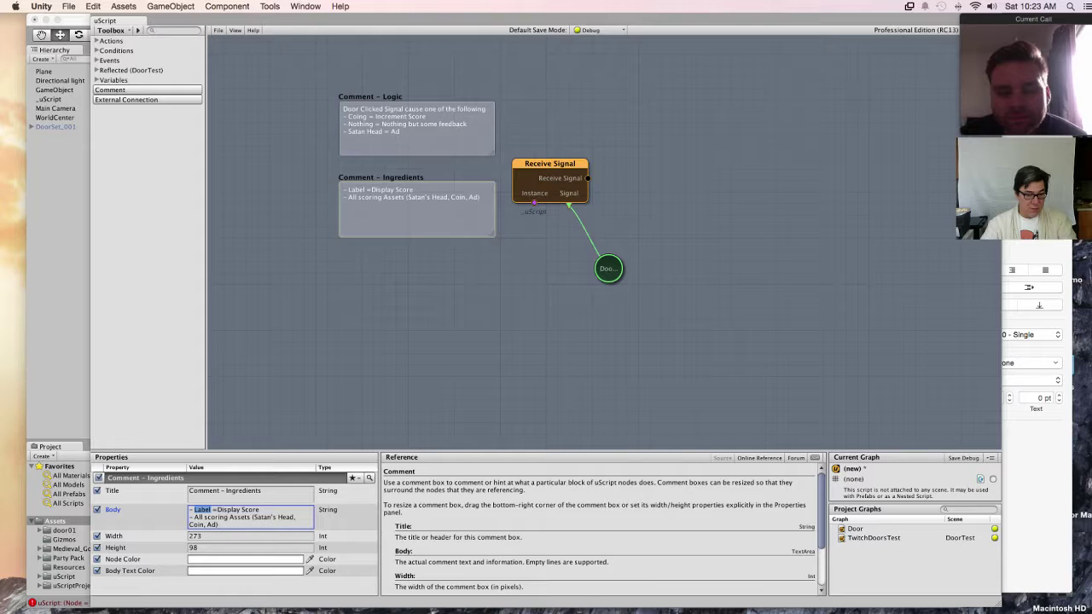
{"action": "left_click", "coordinate": [213, 510]}
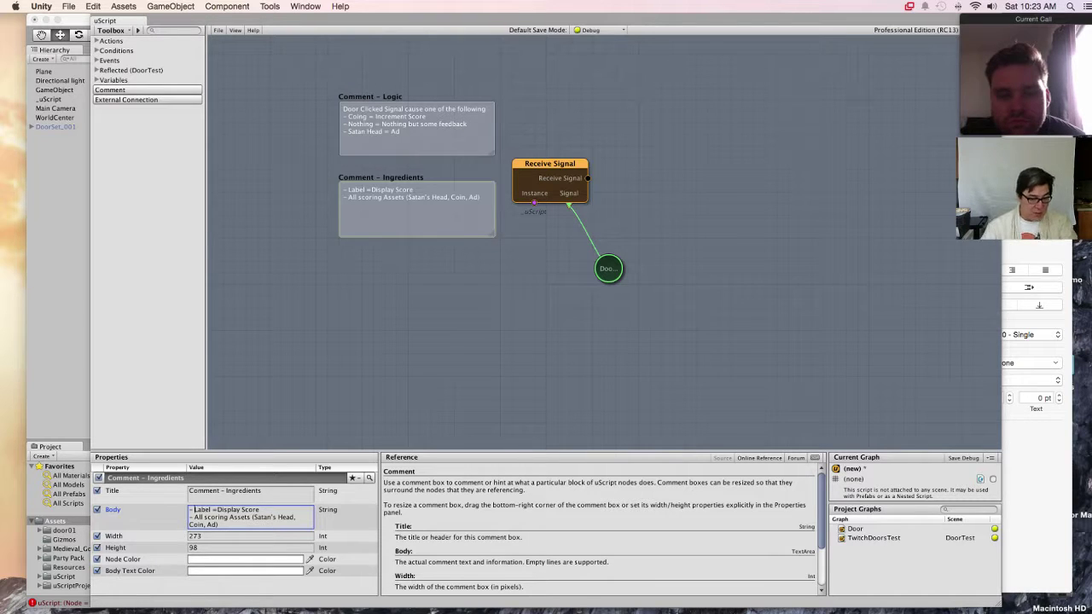
{"action": "type", "text": "GUI"}
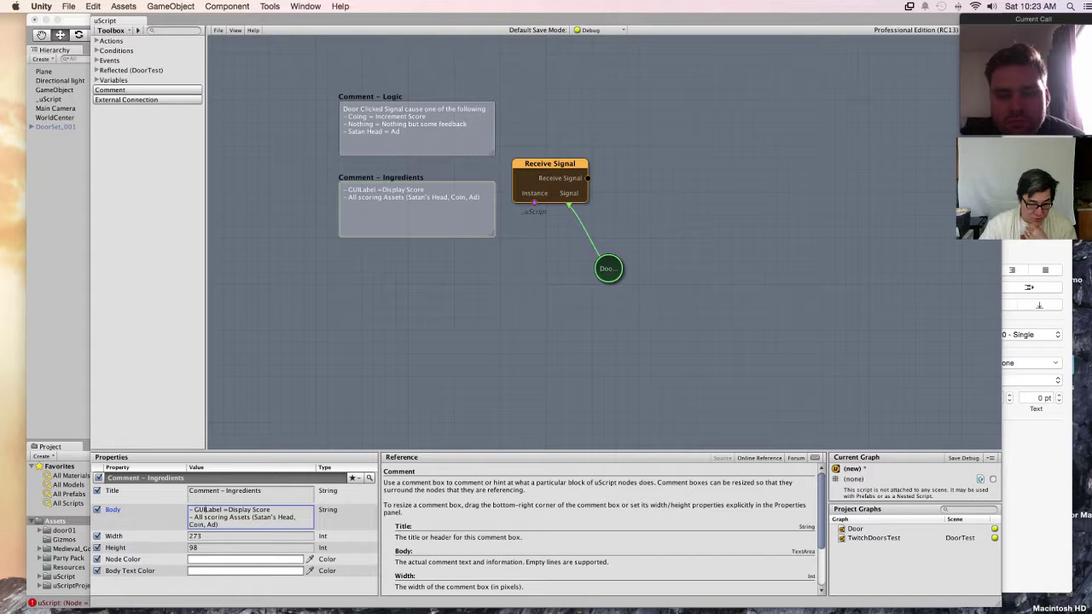
Switch from the uScript graph window to the main Unity editor window with the DoorTest scene.
{"action": "key", "text": "super+grave"}
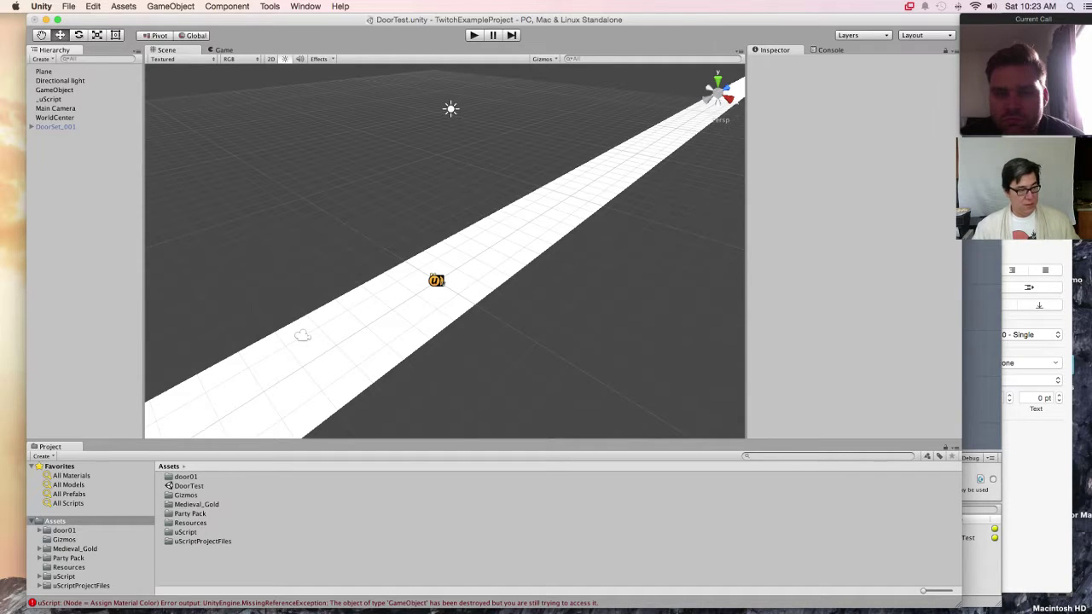
{"action": "left_click", "coordinate": [227, 6]}
{"action": "mouse_move", "coordinate": [171, 6]}
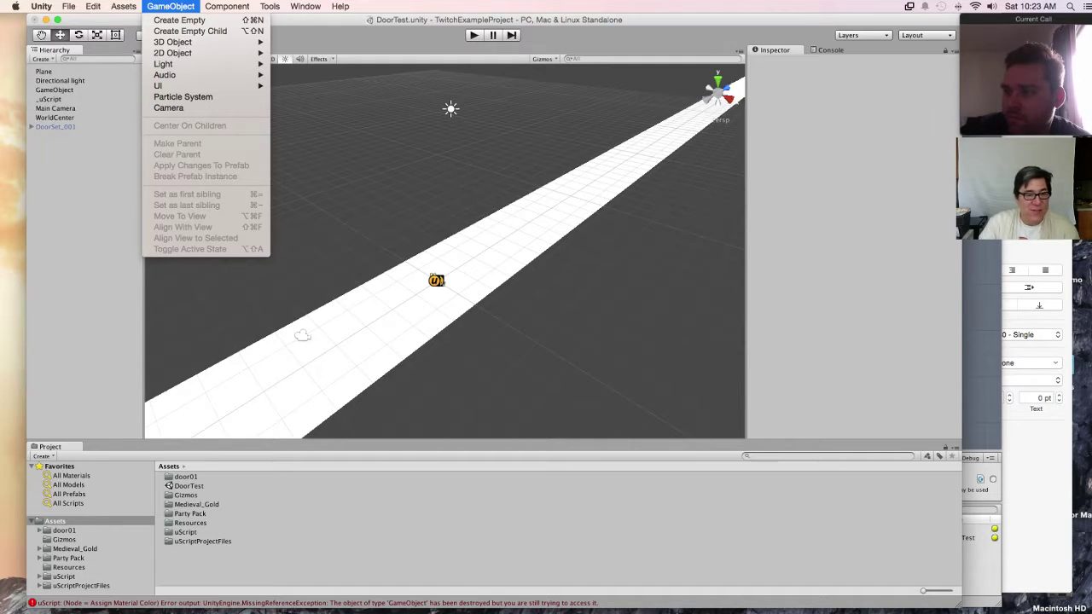
{"action": "mouse_move", "coordinate": [188, 64]}
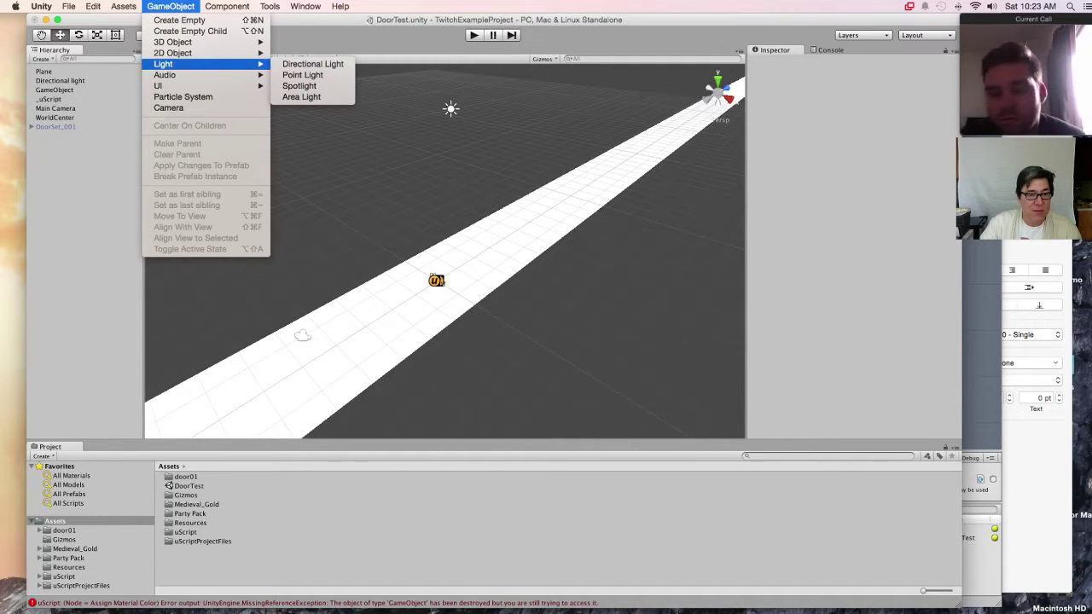
{"action": "mouse_move", "coordinate": [188, 41]}
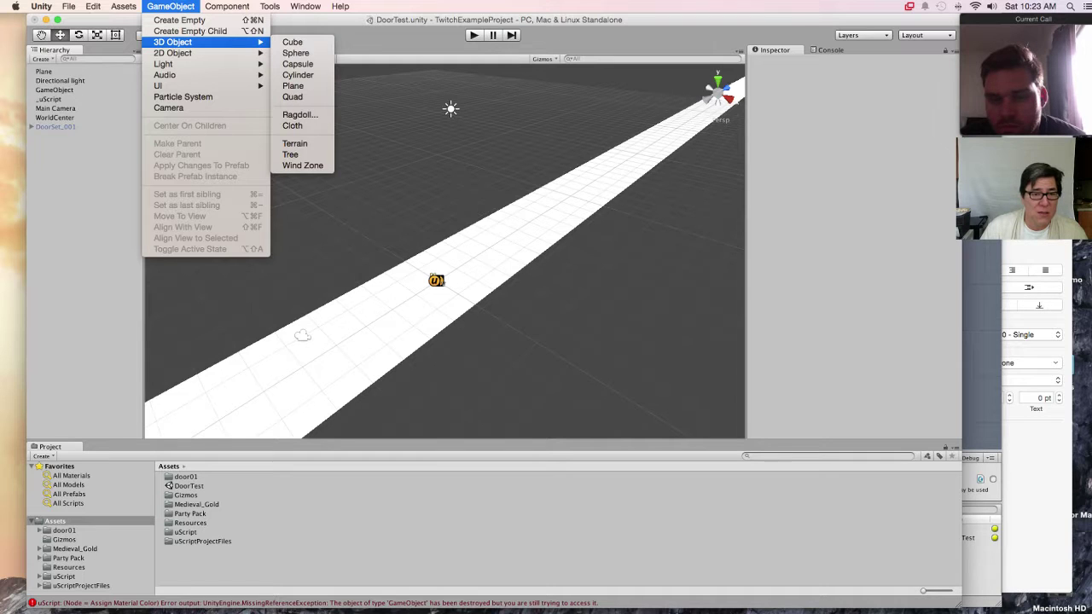
{"action": "key", "text": "Escape"}
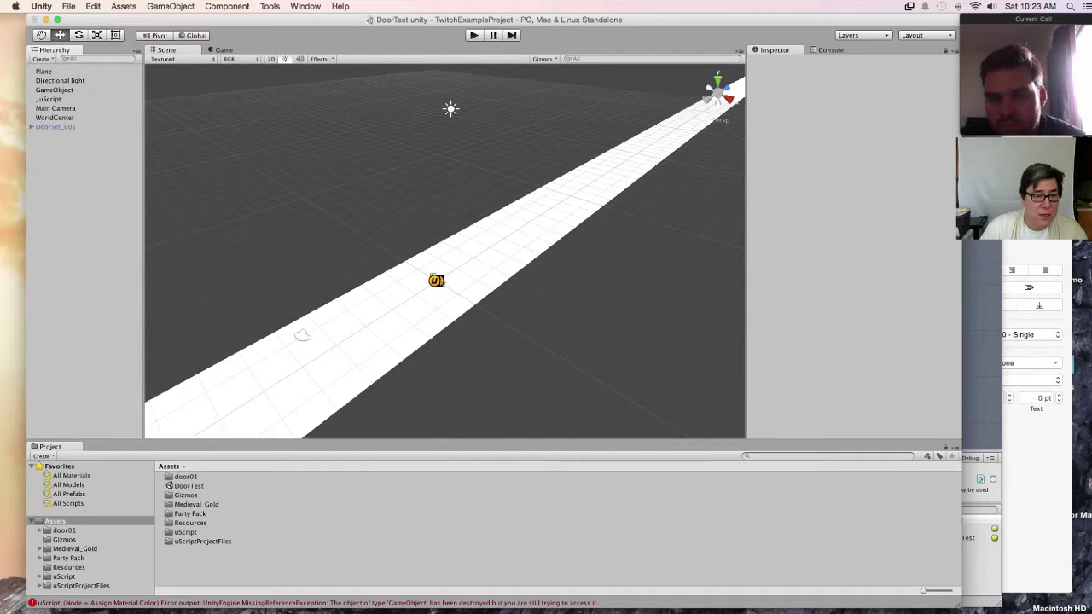
Add a UI Text object to the DoorTest scene.
{"action": "left_click", "coordinate": [170, 7]}
{"action": "mouse_move", "coordinate": [171, 85]}
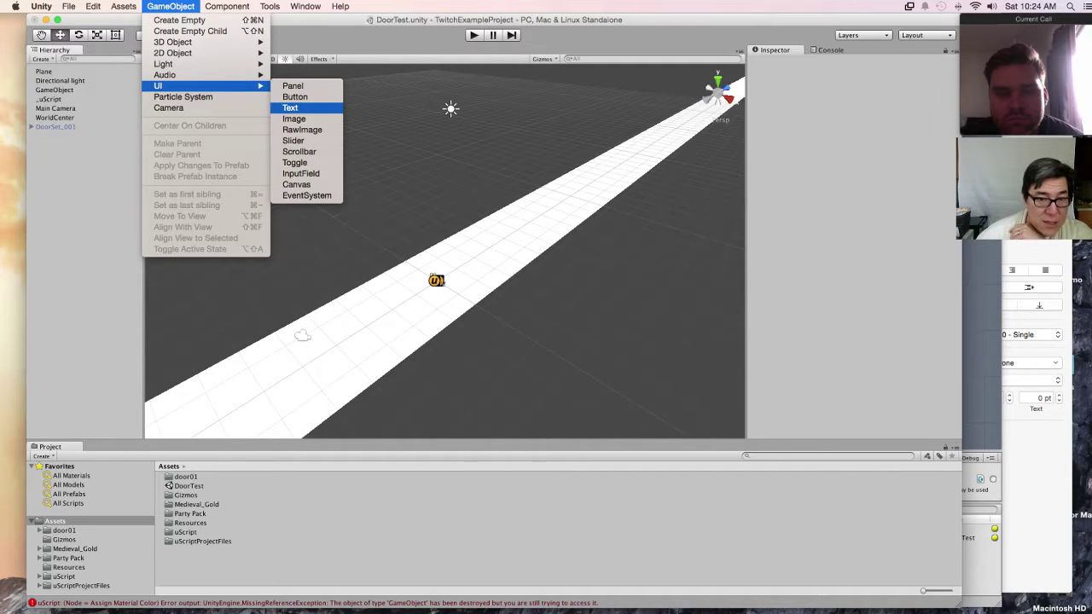
{"action": "key", "text": "Return"}
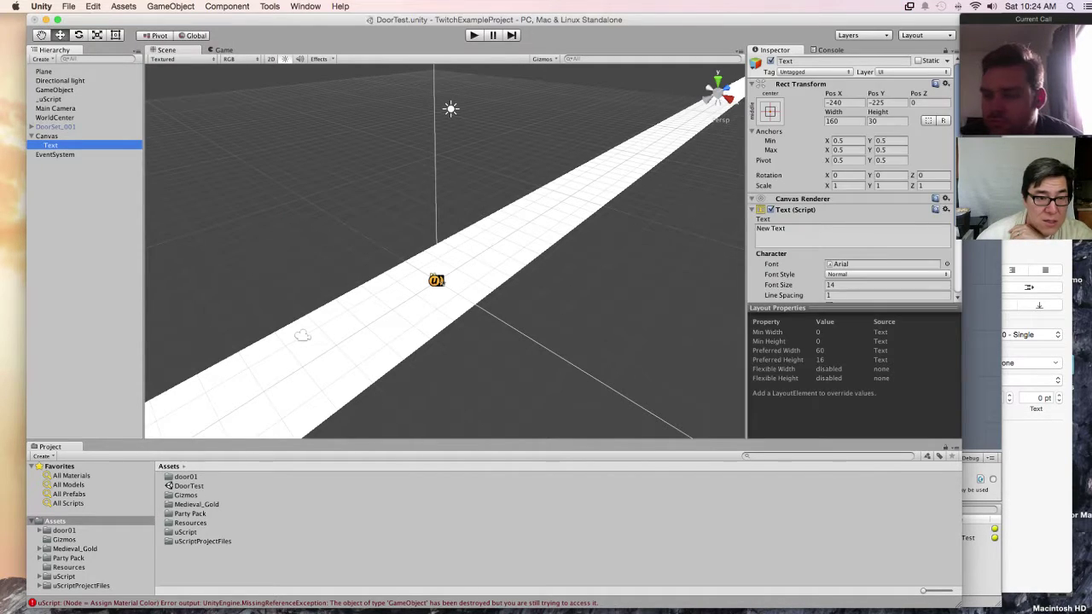
Examine the component properties of the new Canvas, Text and EventSystem objects.
{"action": "left_click", "coordinate": [47, 135]}
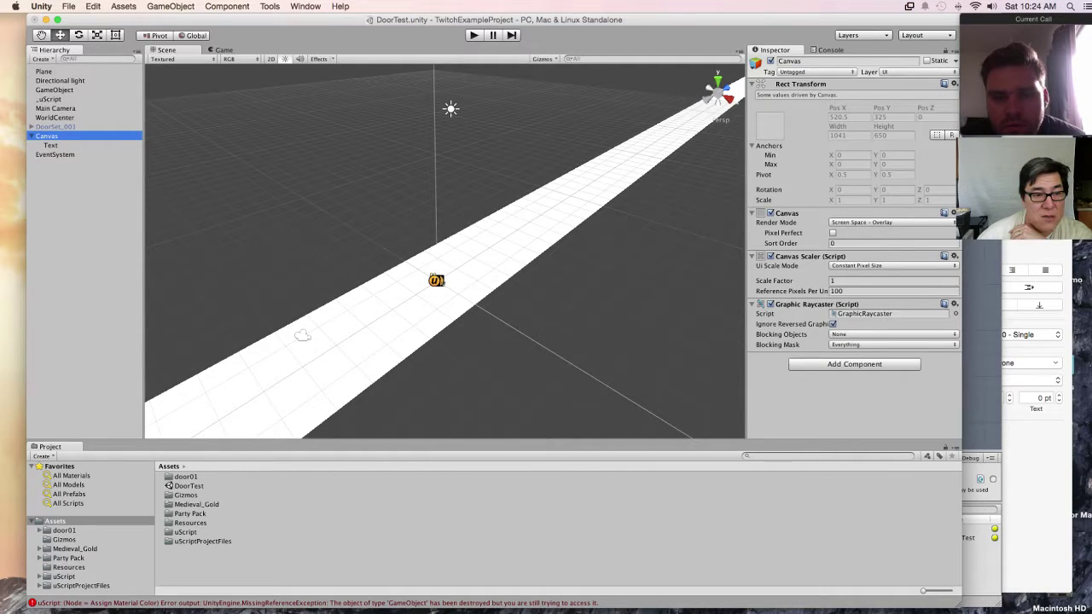
{"action": "left_click", "coordinate": [50, 145]}
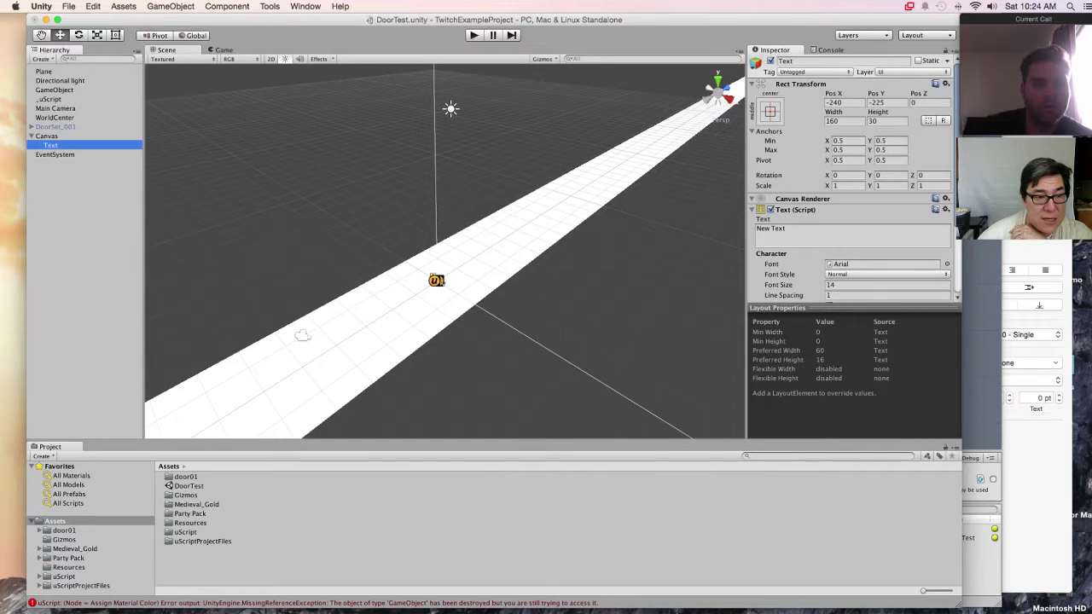
{"action": "left_click", "coordinate": [55, 155]}
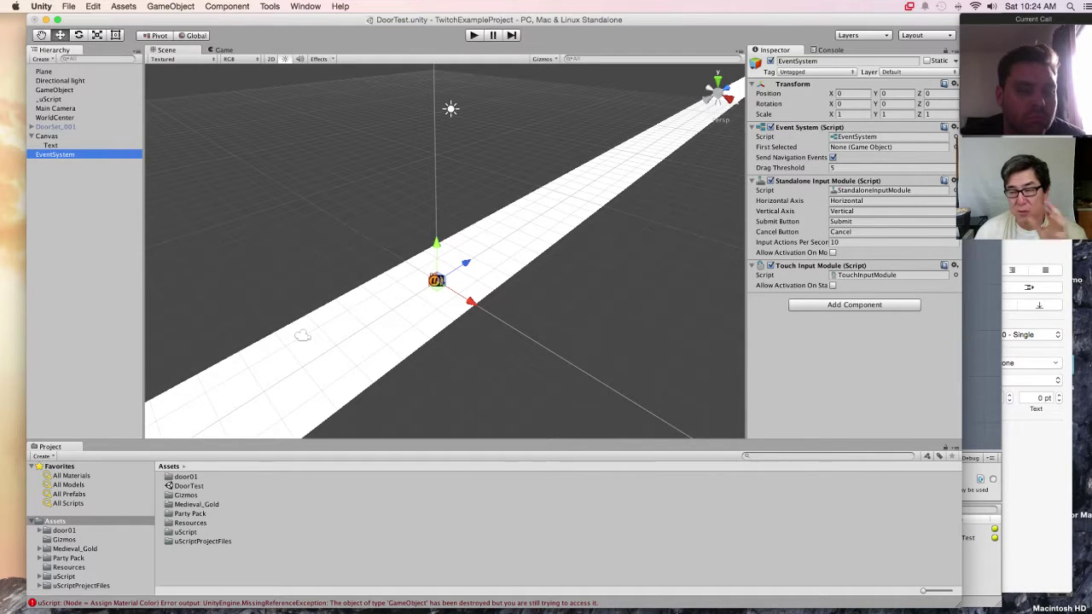
{"action": "left_click", "coordinate": [47, 135]}
{"action": "left_click", "coordinate": [50, 145]}
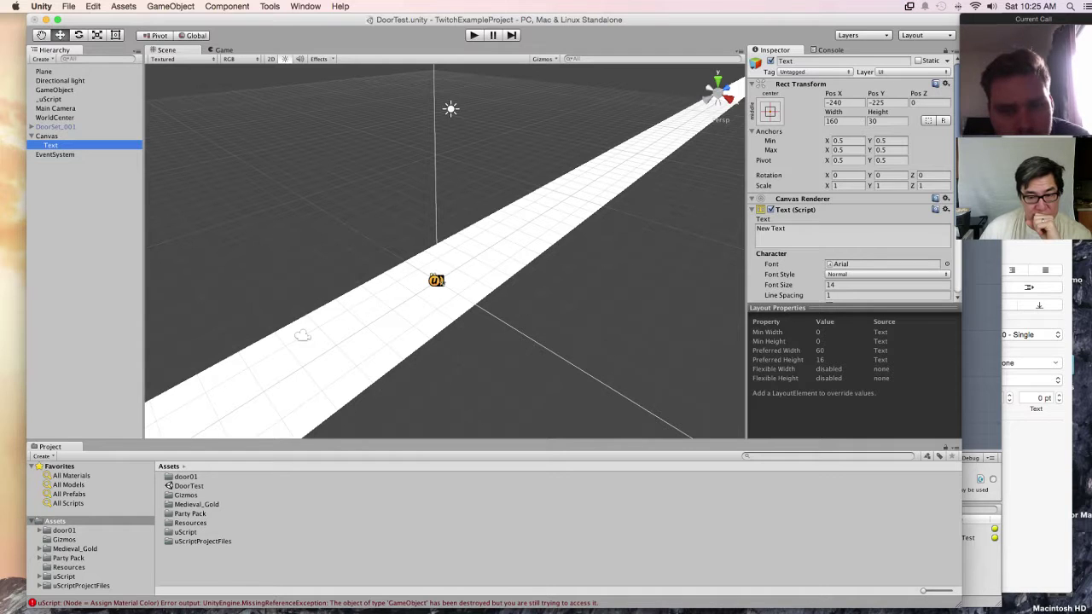
Frame the Canvas in the scene and examine closely where its text sits.
{"action": "left_click", "coordinate": [47, 136]}
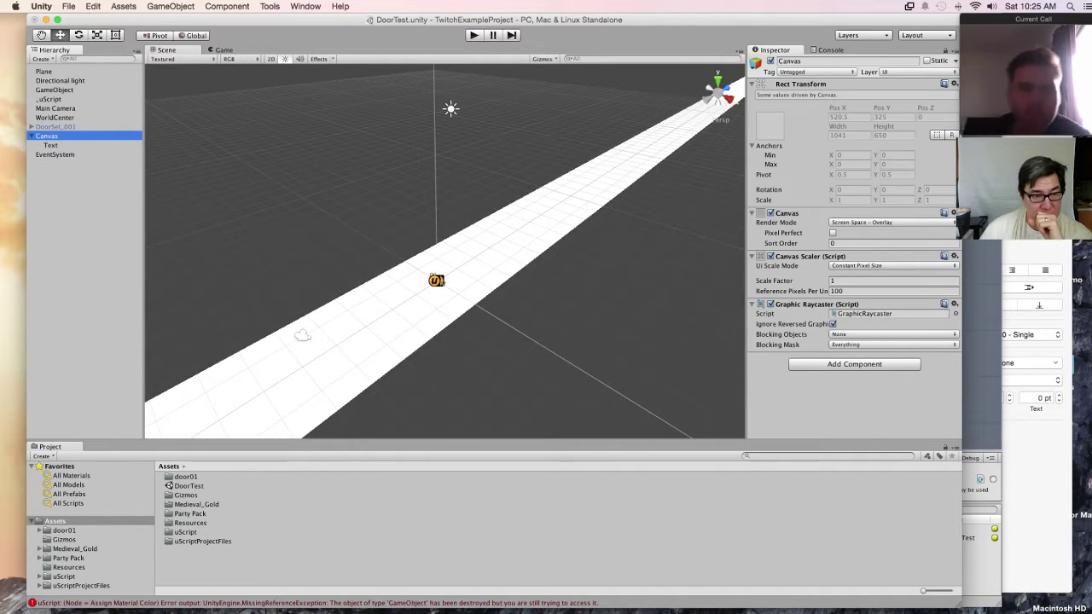
{"action": "key", "text": "f"}
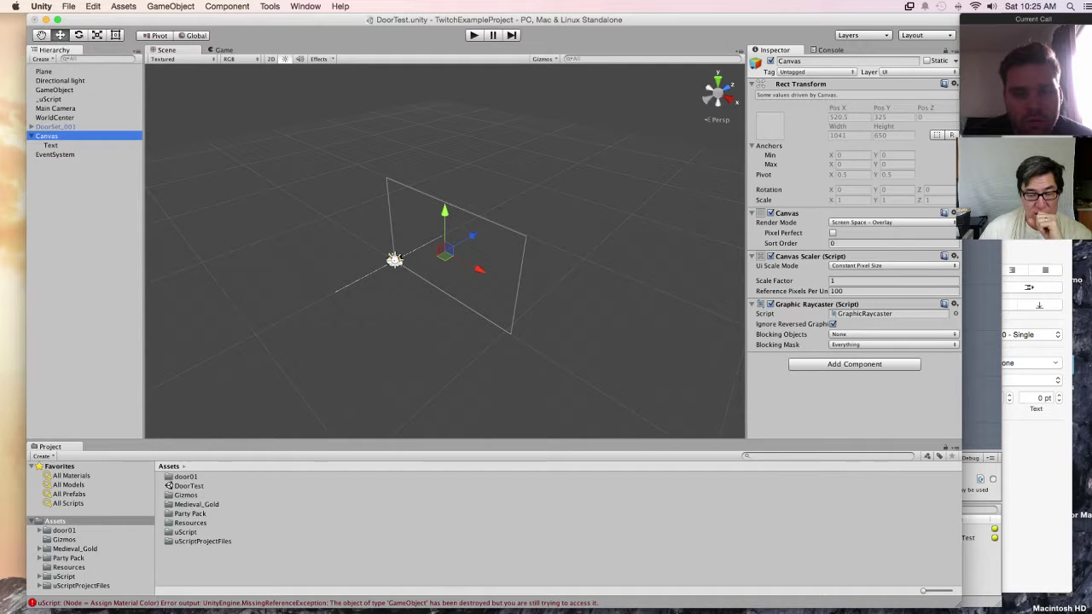
{"action": "left_click_drag", "start_coordinate": [358, 325], "coordinate": [555, 290], "text": "alt"}
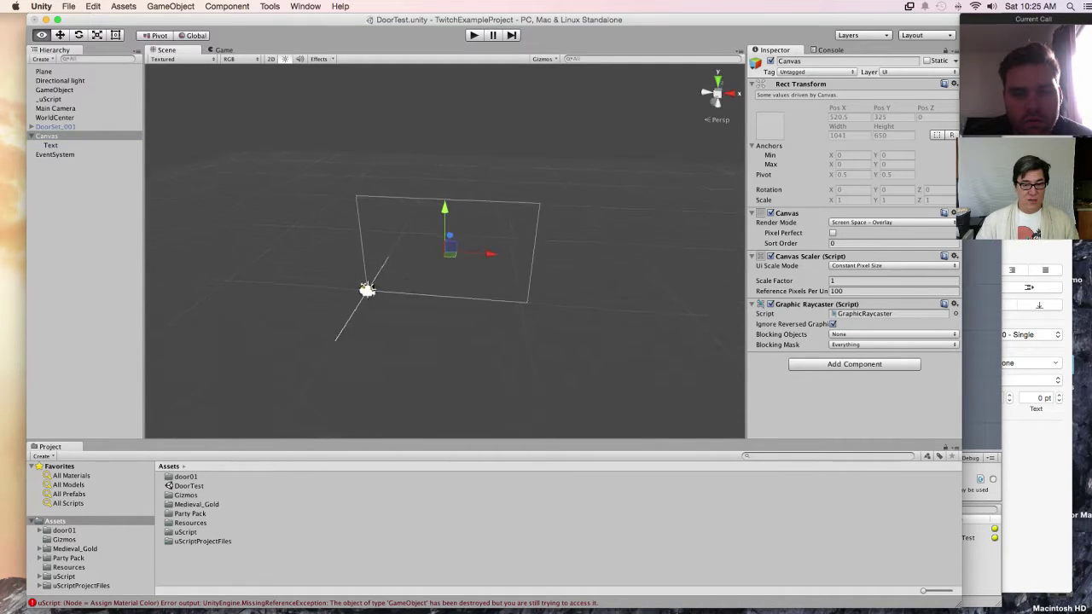
{"action": "scroll", "coordinate": [443, 251], "scroll_direction": "up", "scroll_amount": 5}
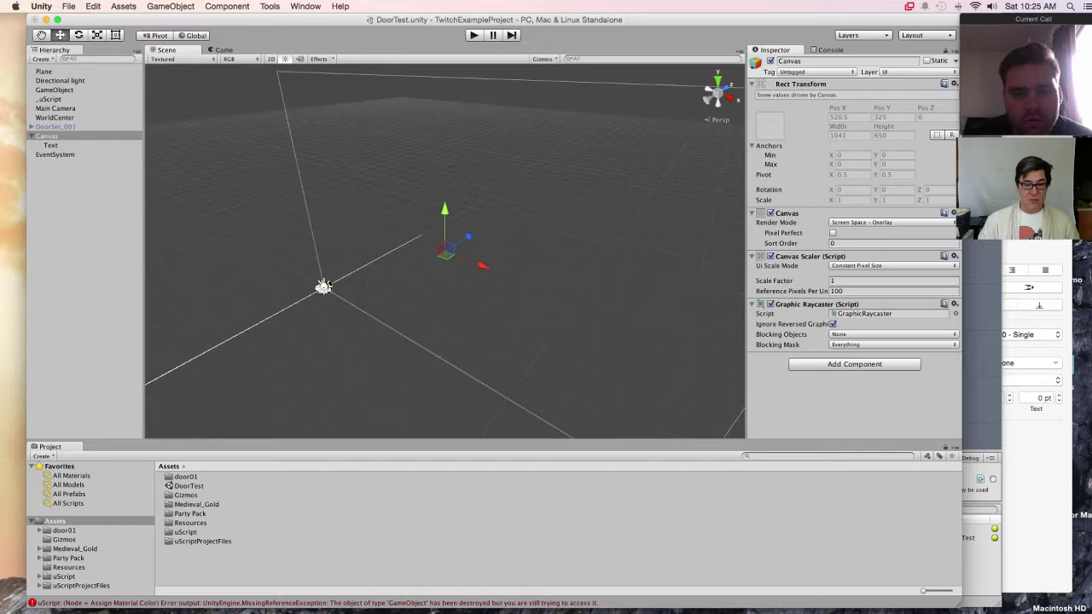
{"action": "scroll", "coordinate": [443, 252], "scroll_direction": "up", "scroll_amount": 3}
{"action": "middle_click_drag", "start_coordinate": [444, 255], "coordinate": [695, 259]}
{"action": "scroll", "coordinate": [443, 252], "scroll_direction": "up", "scroll_amount": 6}
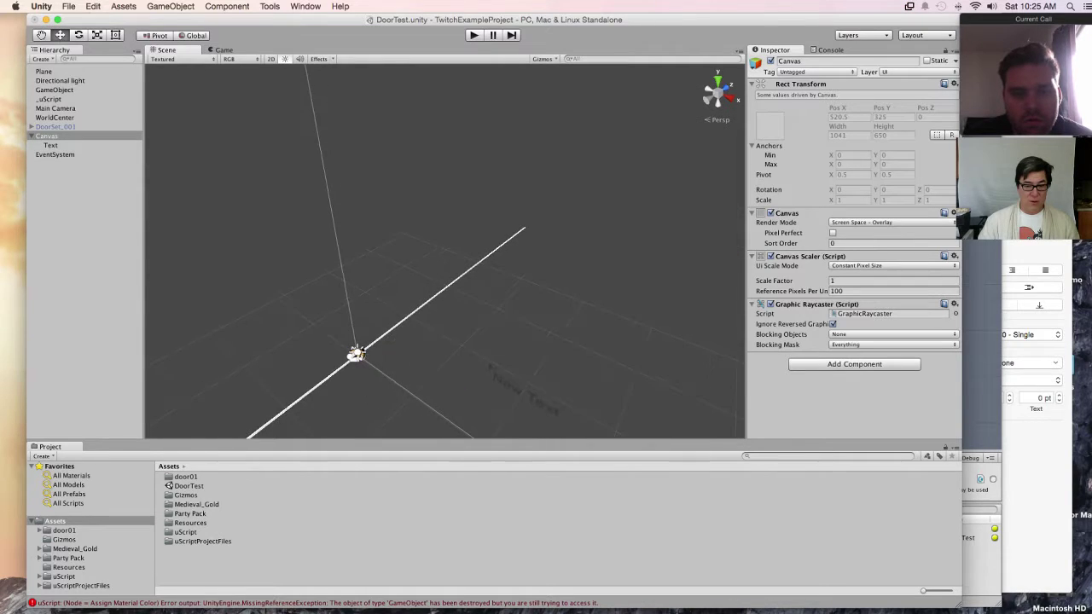
{"action": "scroll", "coordinate": [444, 252], "scroll_direction": "up", "scroll_amount": 2}
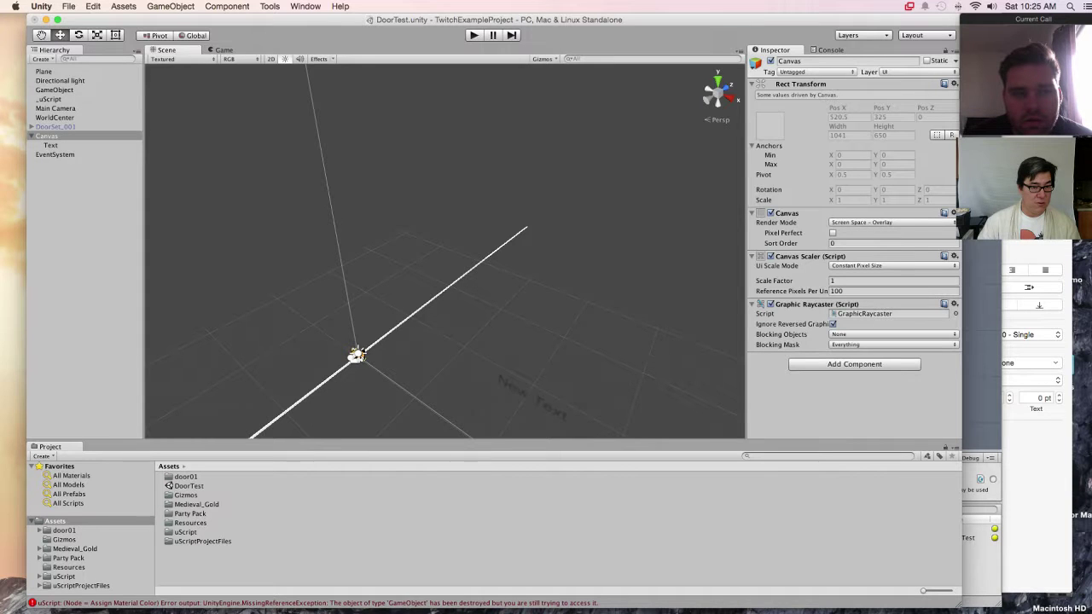
Frame the WorldCenter object in the scene and examine how large the Canvas outline is compared with the scene's objects.
{"action": "left_click", "coordinate": [55, 117]}
{"action": "key", "text": "f"}
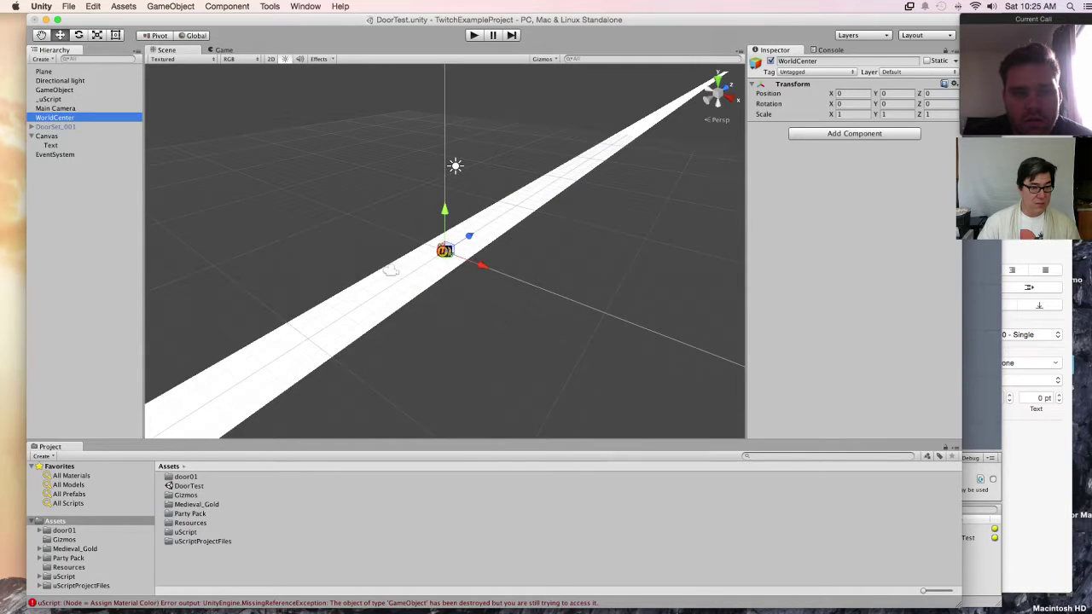
{"action": "scroll", "coordinate": [390, 271], "scroll_direction": "up", "scroll_amount": 5}
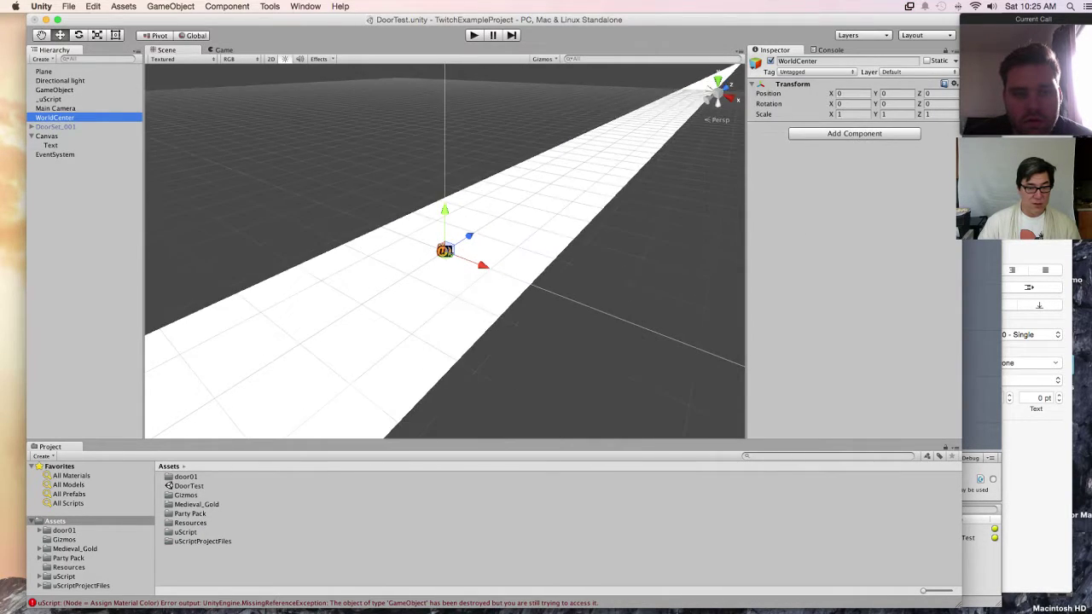
{"action": "scroll", "coordinate": [296, 302], "scroll_direction": "down", "scroll_amount": 3}
{"action": "scroll", "coordinate": [296, 302], "scroll_direction": "down", "scroll_amount": 5}
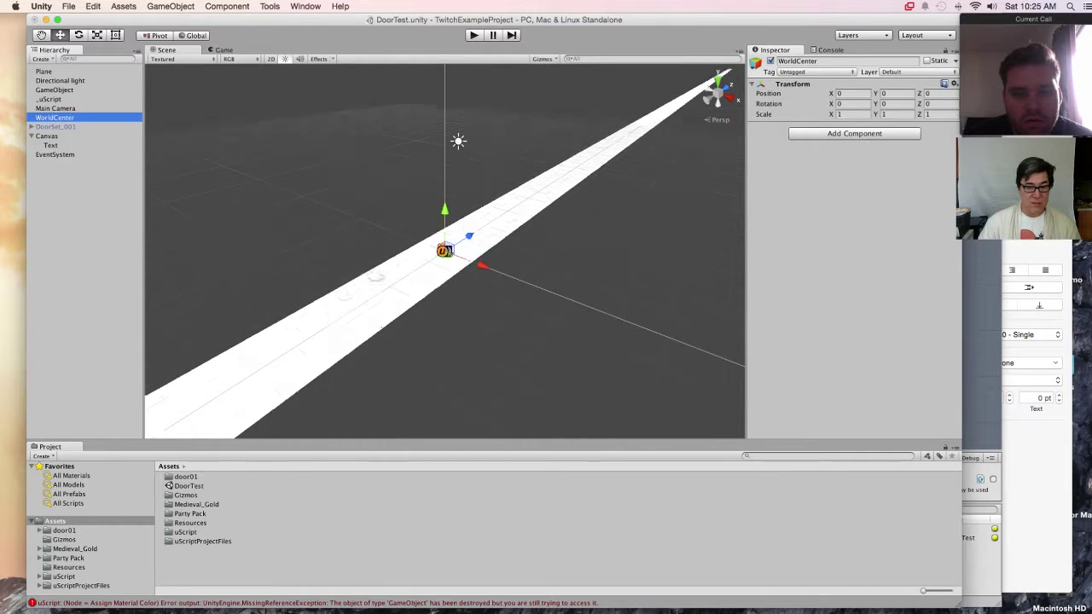
{"action": "scroll", "coordinate": [444, 251], "scroll_direction": "down", "scroll_amount": 4}
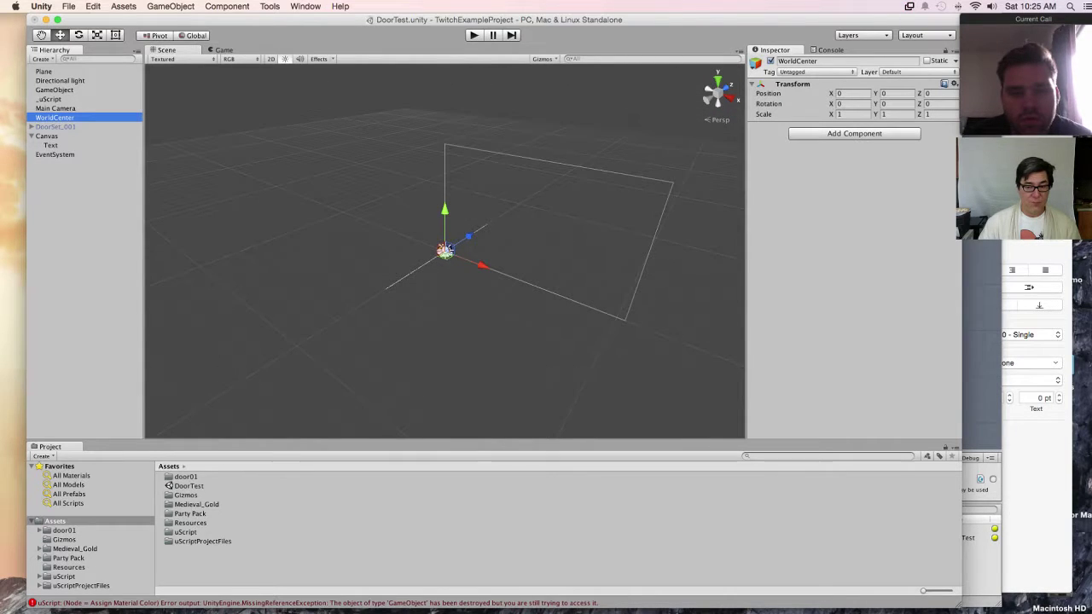
{"action": "middle_click_drag", "start_coordinate": [444, 251], "coordinate": [345, 308]}
{"action": "scroll", "coordinate": [345, 308], "scroll_direction": "up", "scroll_amount": 5}
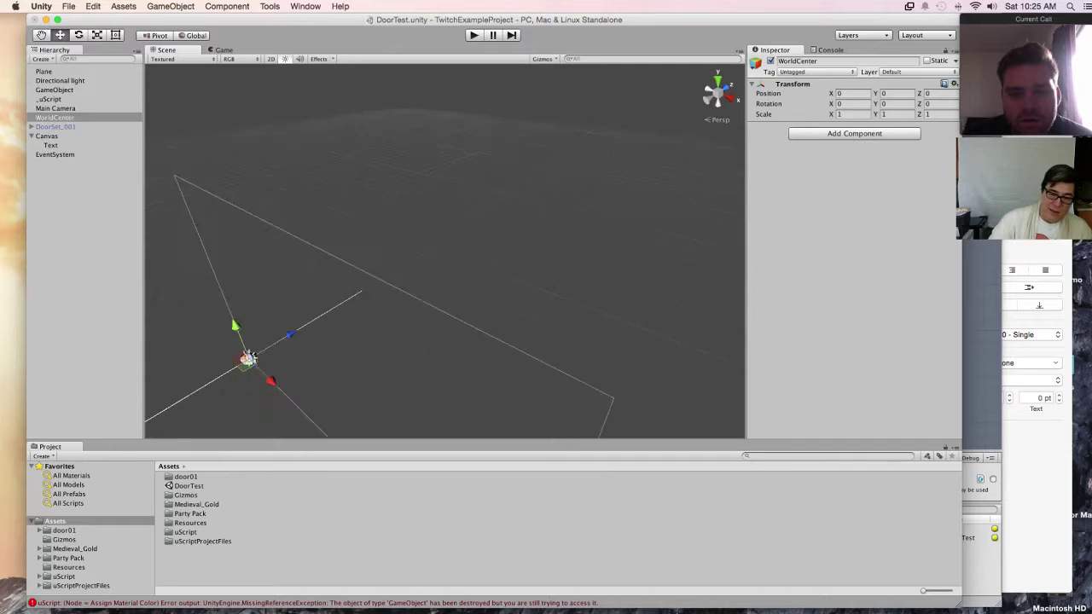
{"action": "middle_click_drag", "start_coordinate": [195, 387], "coordinate": [335, 294]}
{"action": "scroll", "coordinate": [285, 265], "scroll_direction": "up", "scroll_amount": 1}
{"action": "scroll", "coordinate": [286, 266], "scroll_direction": "up", "scroll_amount": 3}
{"action": "scroll", "coordinate": [260, 213], "scroll_direction": "down", "scroll_amount": 5}
{"action": "scroll", "coordinate": [370, 244], "scroll_direction": "down", "scroll_amount": 3}
{"action": "scroll", "coordinate": [393, 245], "scroll_direction": "down", "scroll_amount": 1}
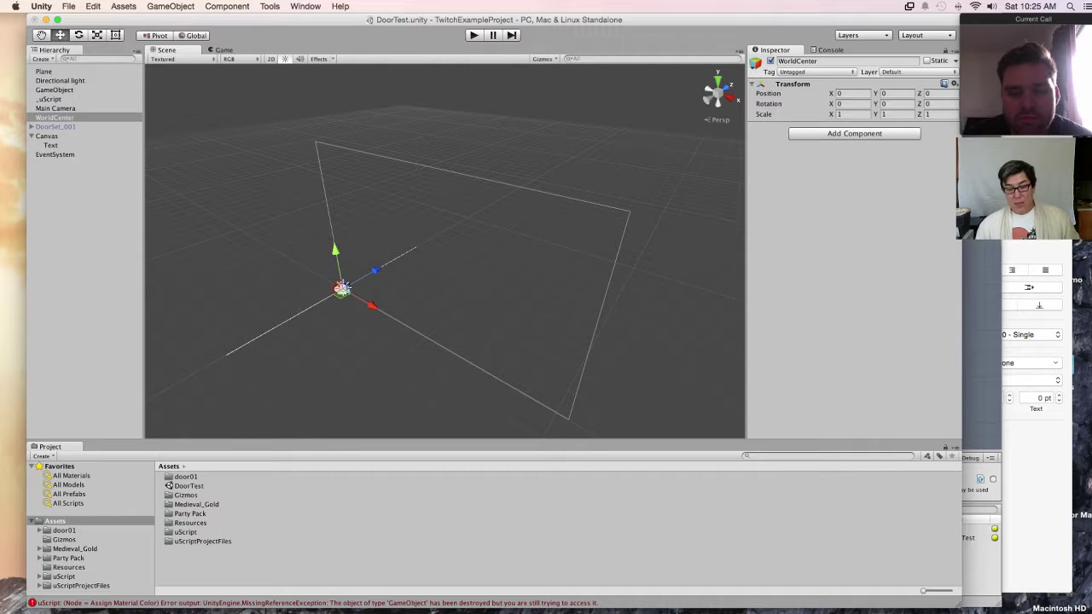
Switch to the ThreeDoors presentation in Keynote.
{"action": "mouse_move", "coordinate": [304, 602]}
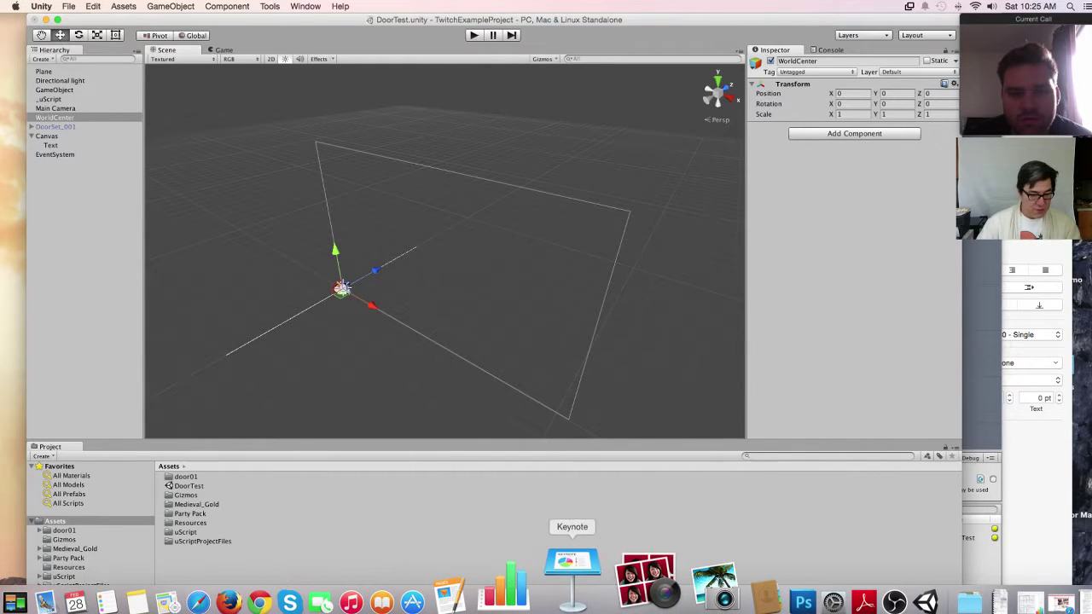
{"action": "left_click", "coordinate": [572, 569]}
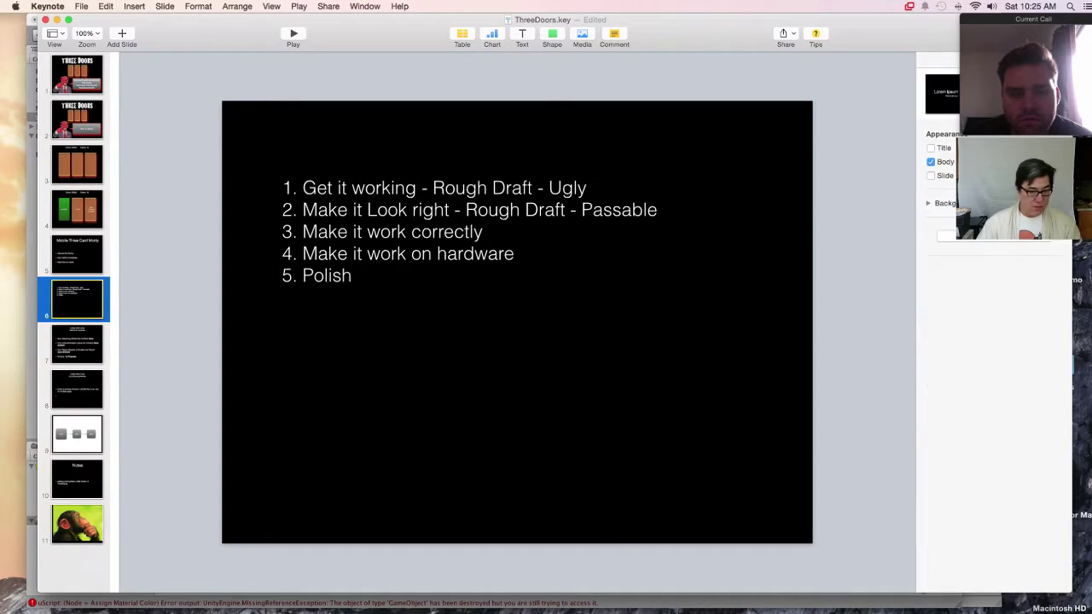
{"action": "left_click", "coordinate": [120, 38]}
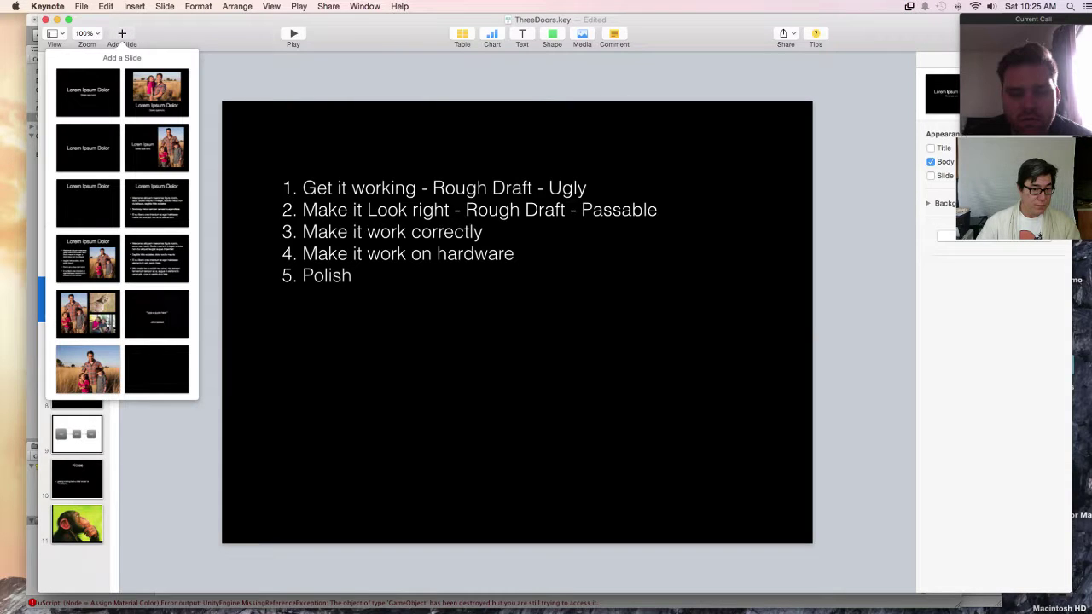
{"action": "left_click", "coordinate": [156, 368]}
{"action": "left_click_drag", "start_coordinate": [77, 343], "coordinate": [77, 478]}
{"action": "right_click", "coordinate": [92, 471]}
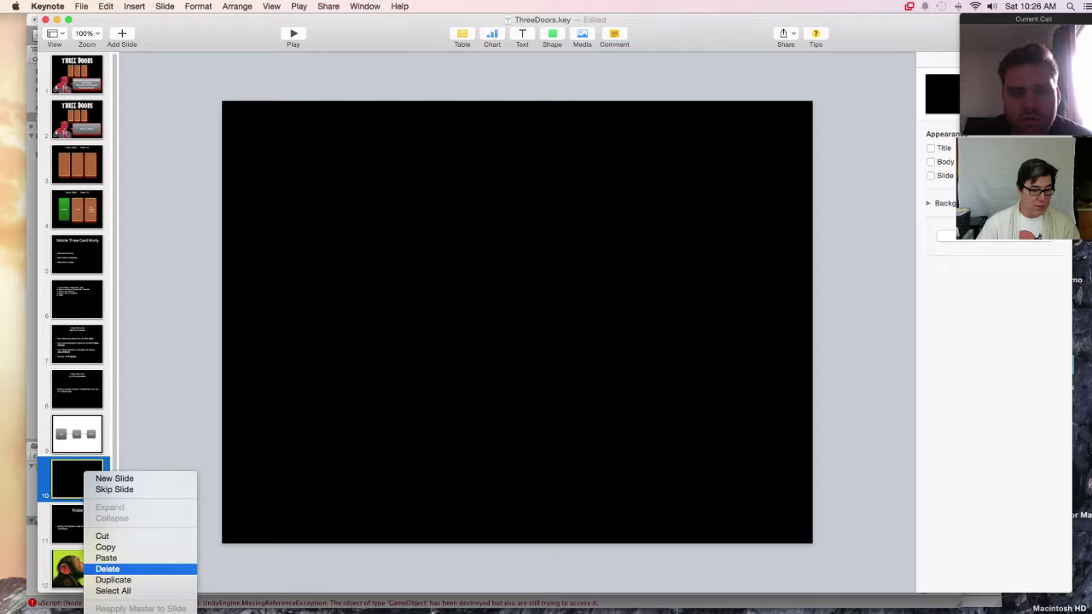
{"action": "left_click", "coordinate": [120, 578]}
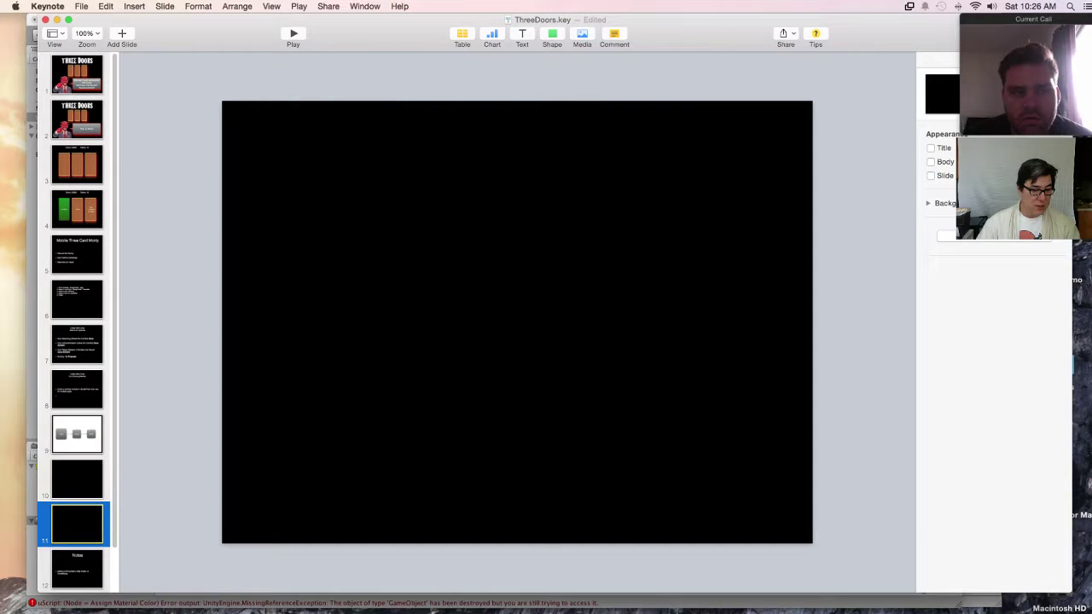
{"action": "left_click", "coordinate": [83, 471]}
{"action": "right_click", "coordinate": [82, 472]}
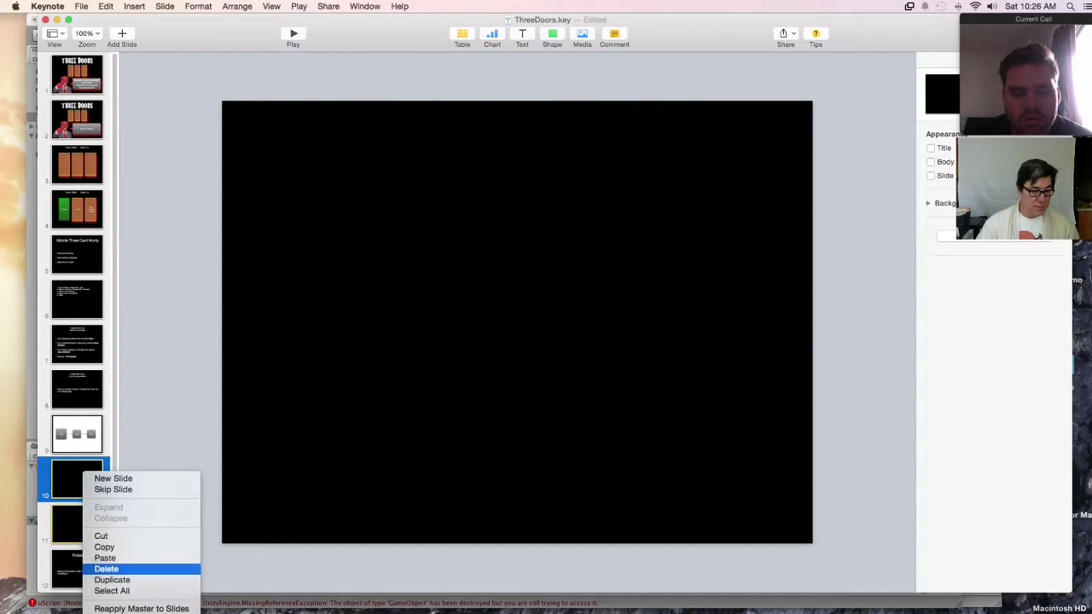
{"action": "left_click", "coordinate": [107, 569]}
Duplicate the slide that shows the Event, Action, Action diagram.
{"action": "key", "text": "Up"}
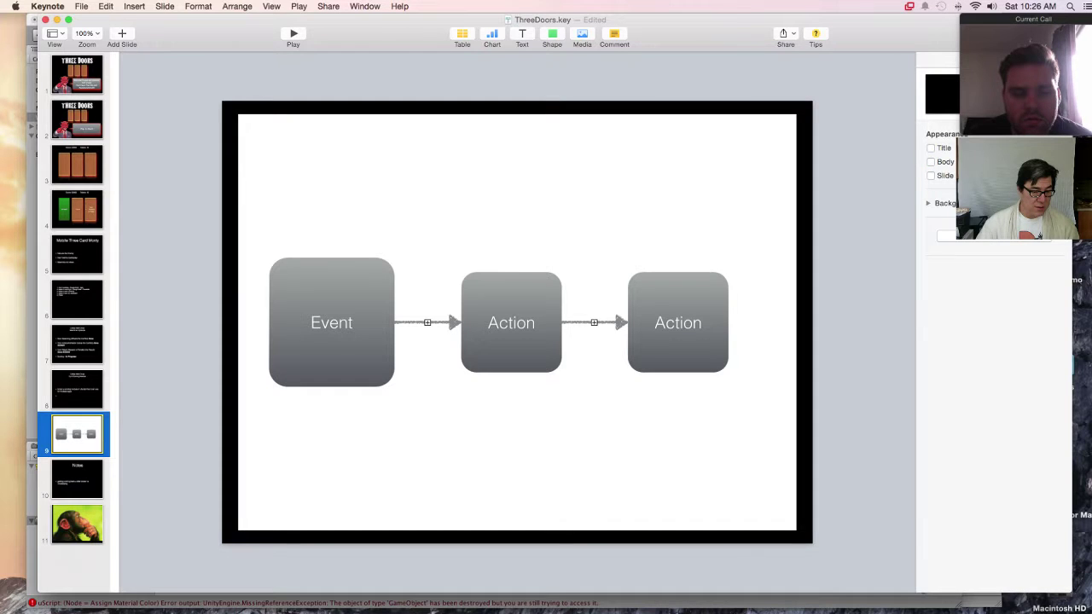
{"action": "left_click", "coordinate": [330, 323]}
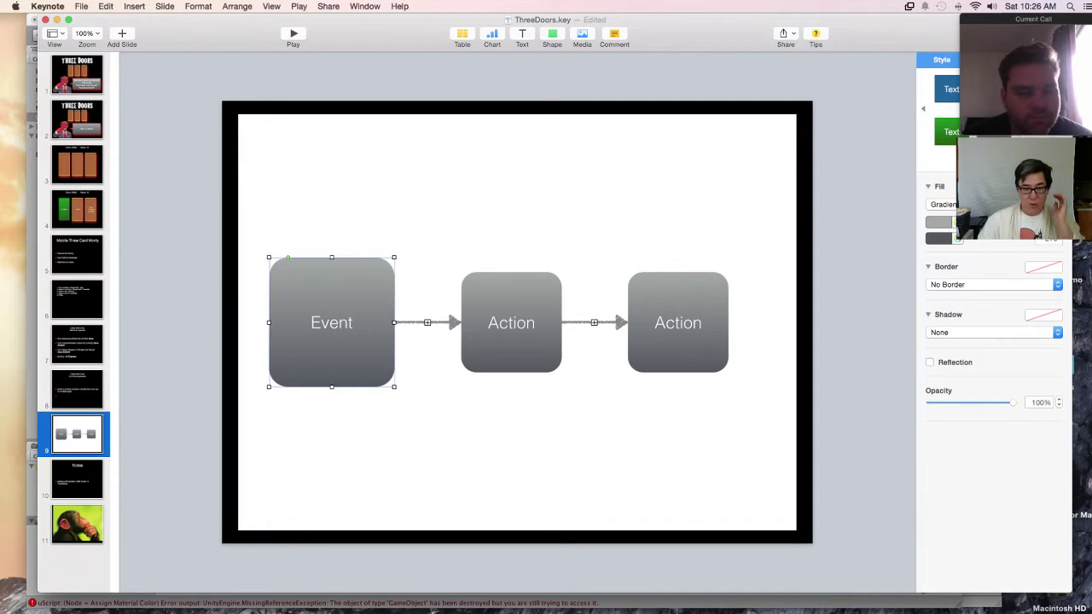
{"action": "left_click", "coordinate": [677, 322], "text": "shift"}
{"action": "left_click", "coordinate": [511, 322], "text": "shift"}
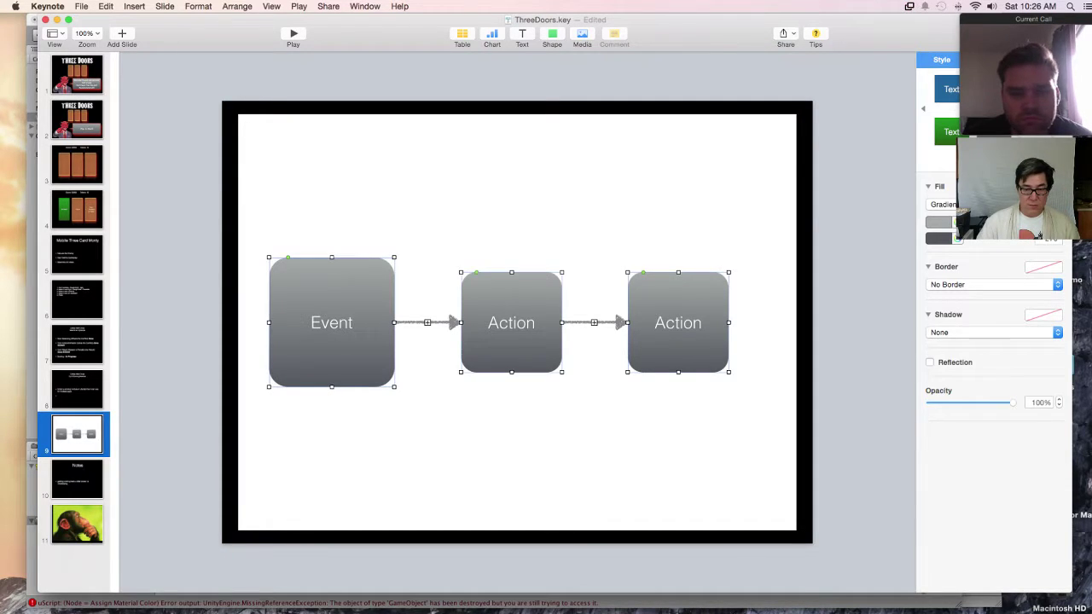
{"action": "right_click", "coordinate": [72, 436]}
{"action": "left_click", "coordinate": [100, 544]}
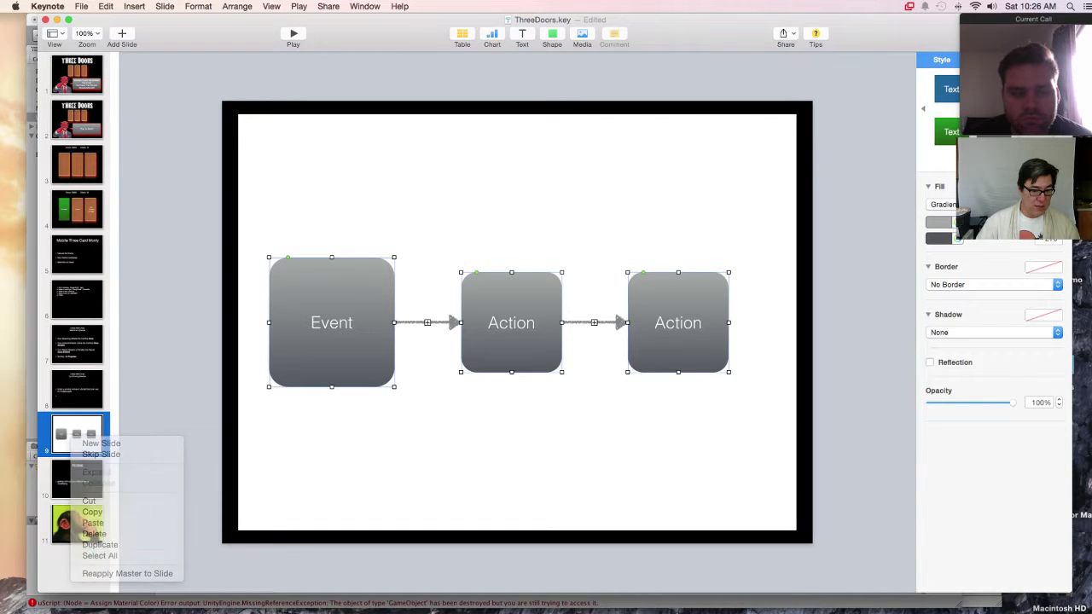
Delete the Event box, the last Action box and both arrows from the duplicated slide, leaving only the middle Action box.
{"action": "left_click", "coordinate": [331, 323]}
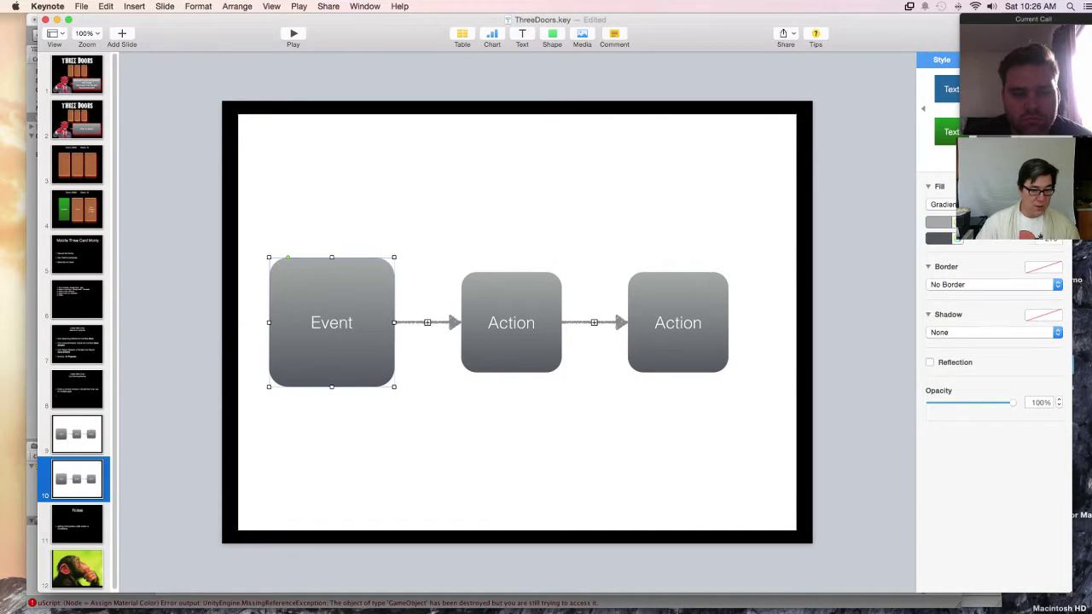
{"action": "key", "text": "Delete"}
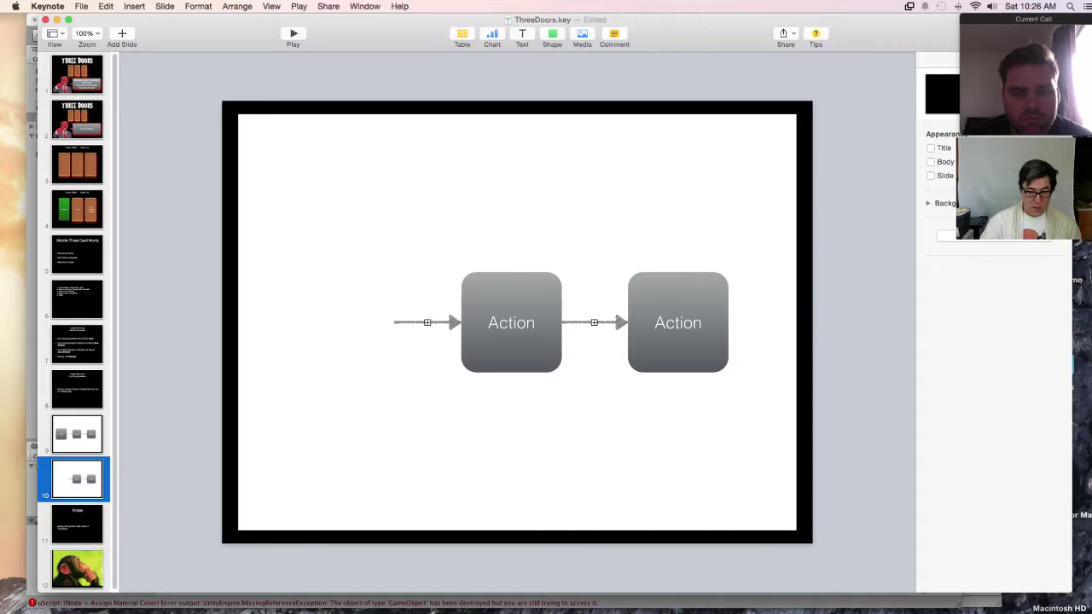
{"action": "left_click", "coordinate": [418, 323]}
{"action": "key", "text": "Delete"}
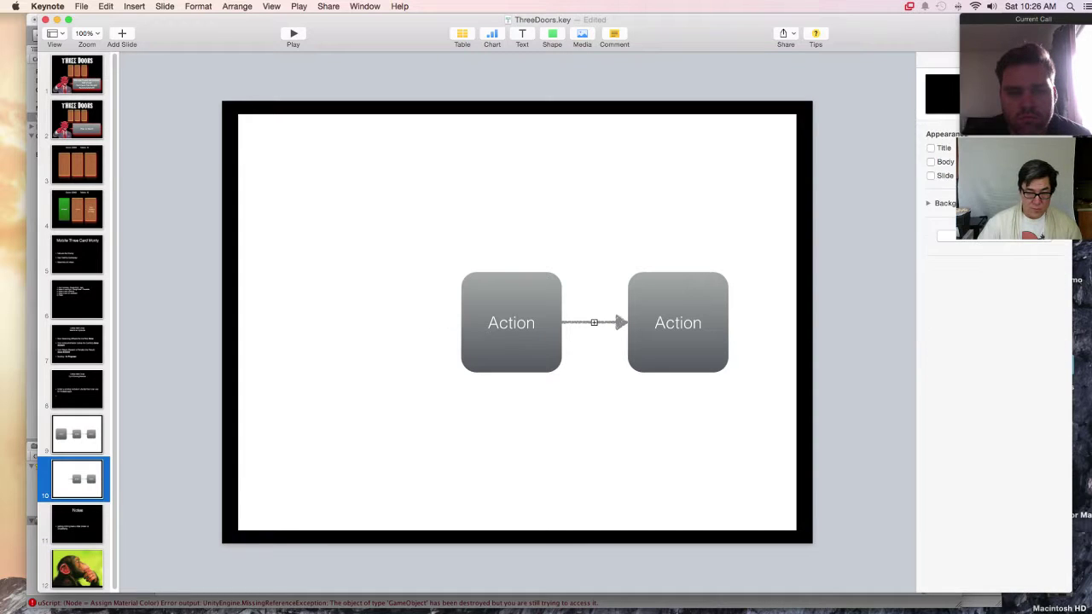
{"action": "left_click", "coordinate": [655, 346]}
{"action": "key", "text": "Delete"}
{"action": "left_click", "coordinate": [593, 323]}
{"action": "key", "text": "Delete"}
Change the text of the remaining Action box to "UI Label".
{"action": "left_click", "coordinate": [510, 322]}
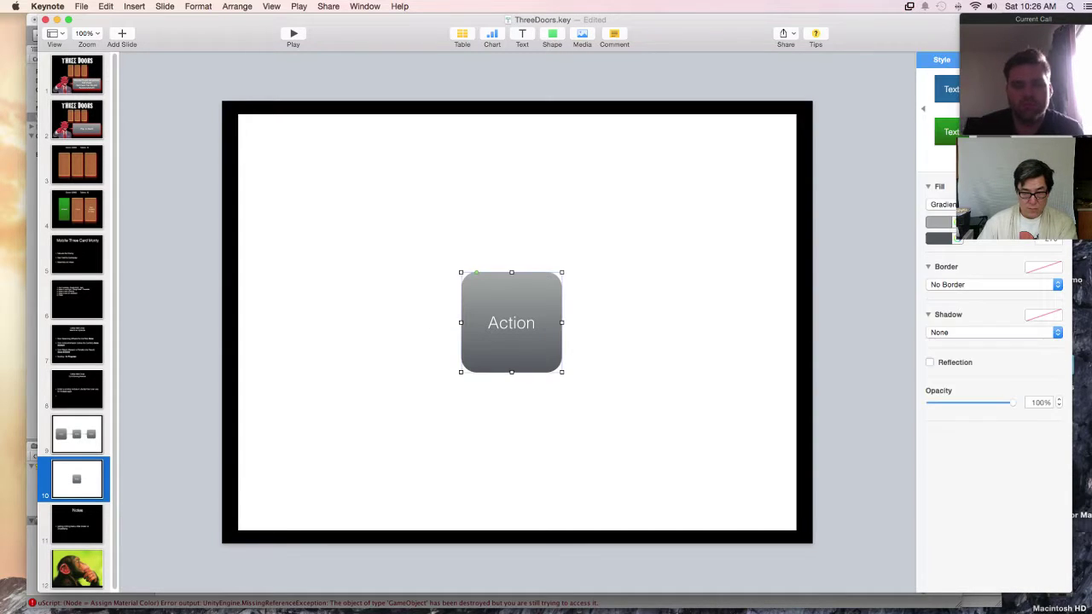
{"action": "double_click", "coordinate": [511, 322]}
{"action": "type", "text": "U"}
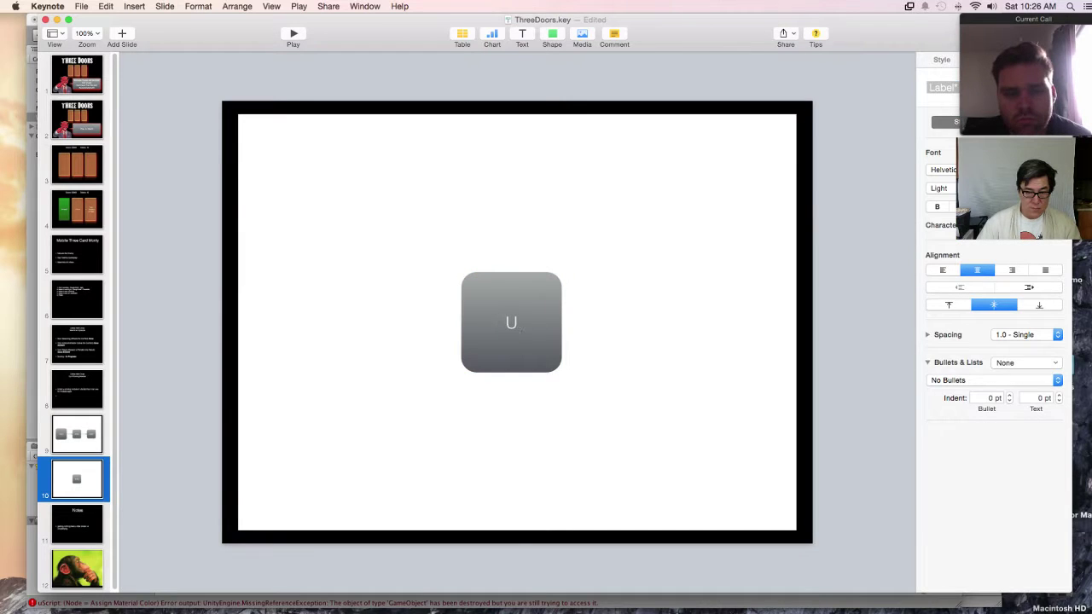
{"action": "type", "text": "I Label"}
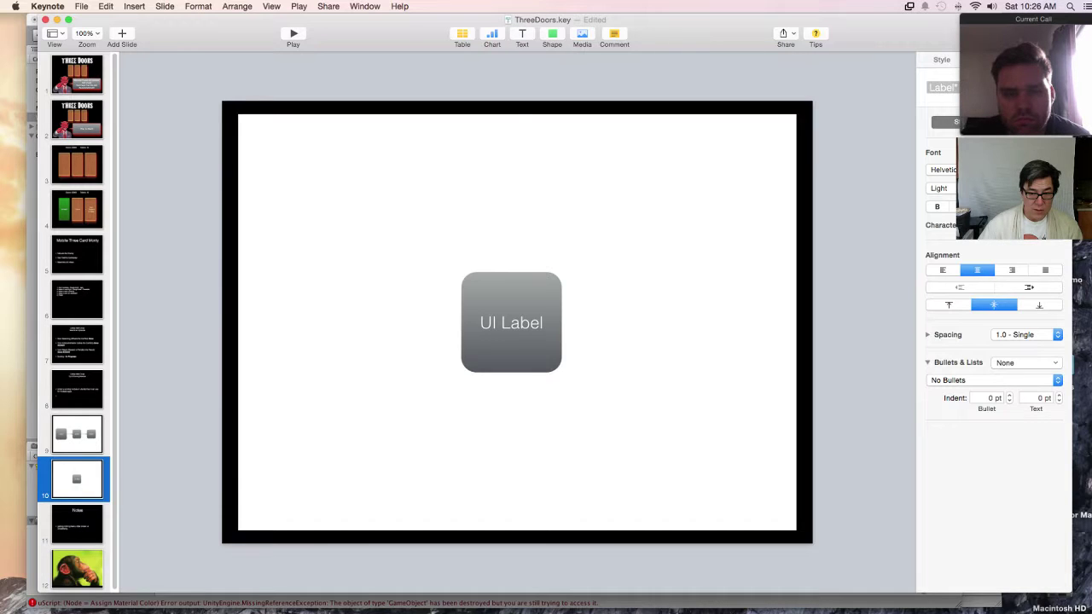
{"action": "key", "text": "Escape"}
Flatten the UI Label box to about a third of its height and move it to the top centre of the white area.
{"action": "left_click_drag", "start_coordinate": [511, 371], "coordinate": [511, 305]}
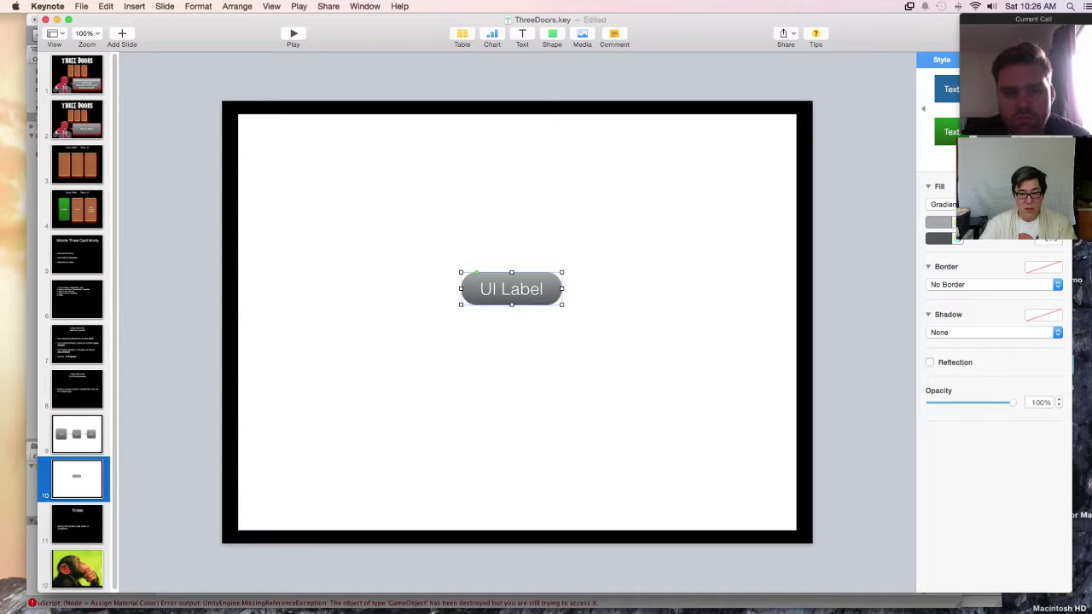
{"action": "left_click_drag", "start_coordinate": [511, 288], "coordinate": [517, 132]}
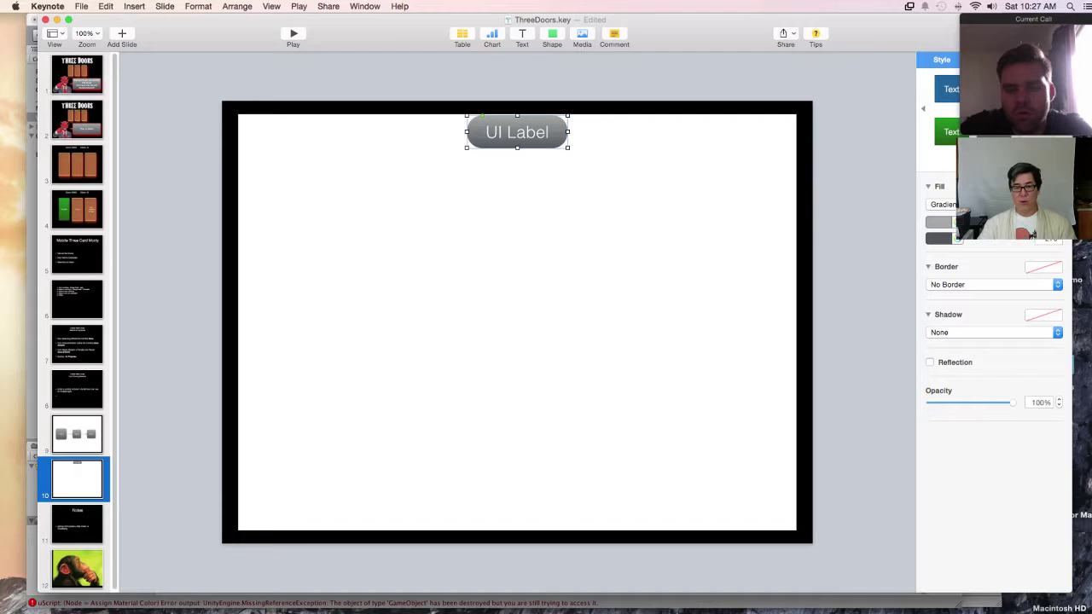
Duplicate the white background rectangle, shrink it to a centred portrait rectangle overlapping the UI Label box, and apply the green gradient style.
{"action": "left_click", "coordinate": [517, 322]}
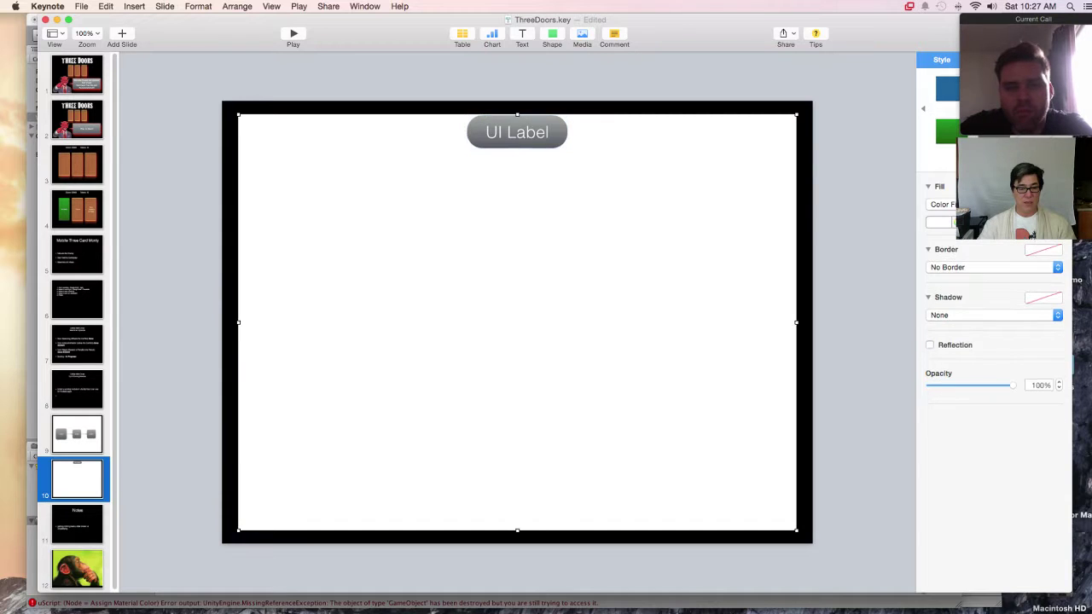
{"action": "key", "text": "super+d"}
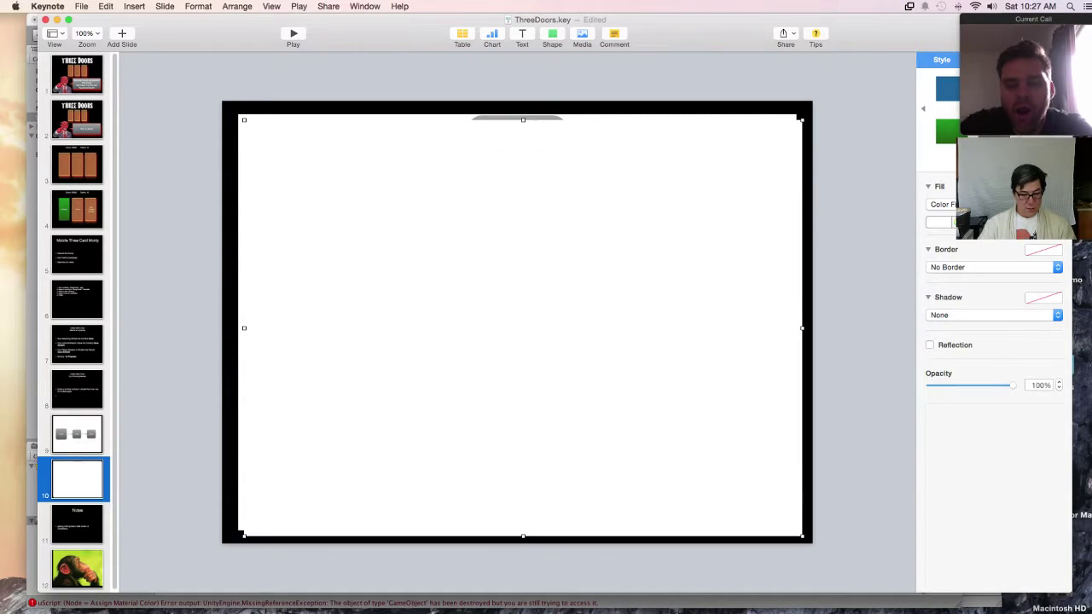
{"action": "left_click_drag", "start_coordinate": [244, 119], "coordinate": [602, 275]}
{"action": "left_click_drag", "start_coordinate": [651, 360], "coordinate": [513, 254]}
{"action": "key", "text": "alt+super+v"}
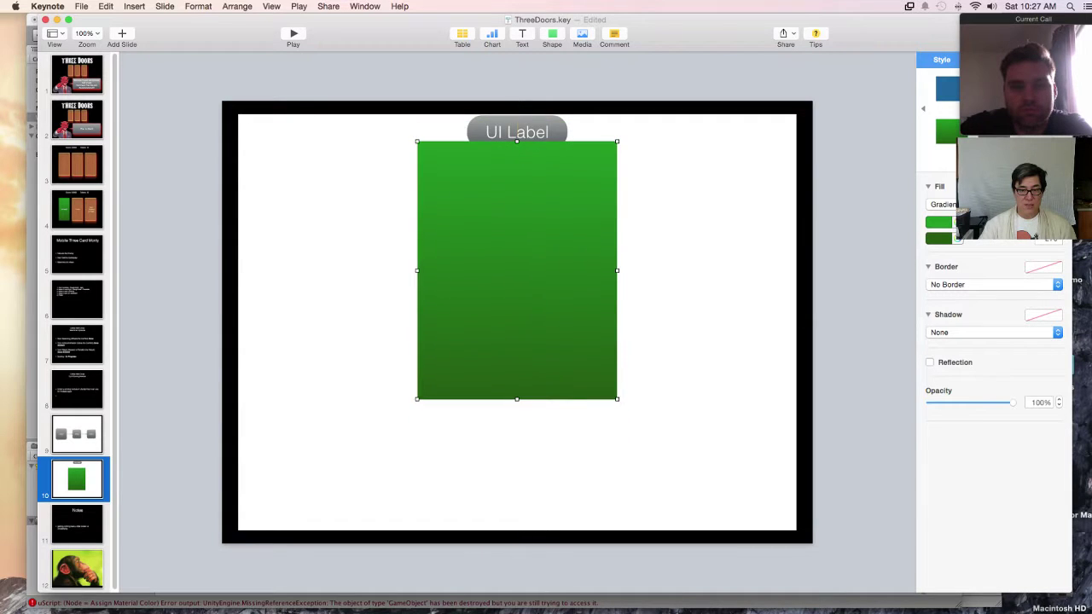
Bring the UI Label box in front of the green rectangle and move it down inside the rectangle's upper edge.
{"action": "right_click", "coordinate": [543, 125]}
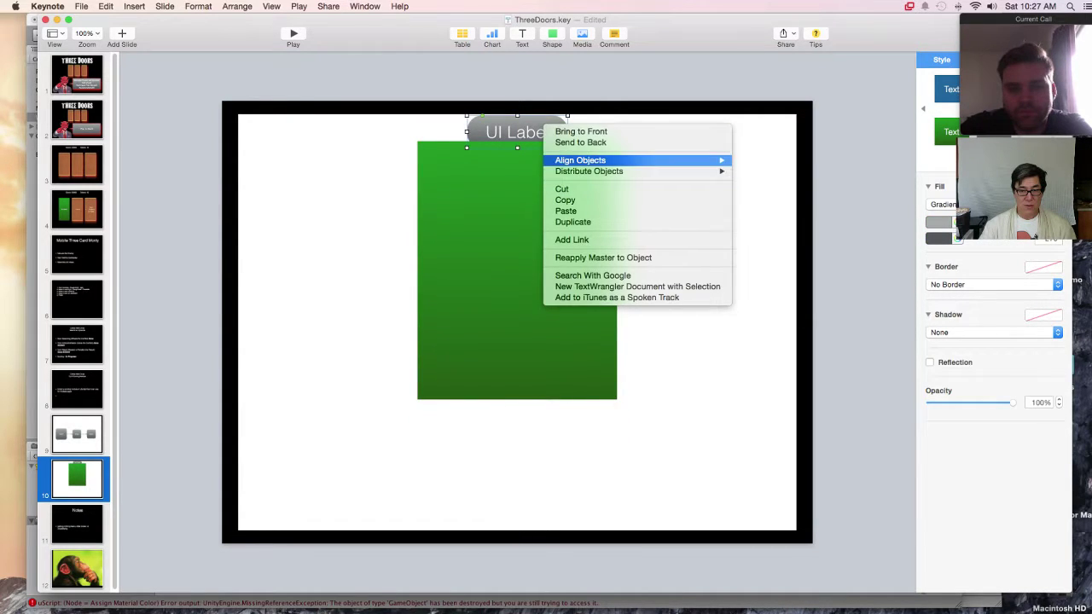
{"action": "mouse_move", "coordinate": [597, 161]}
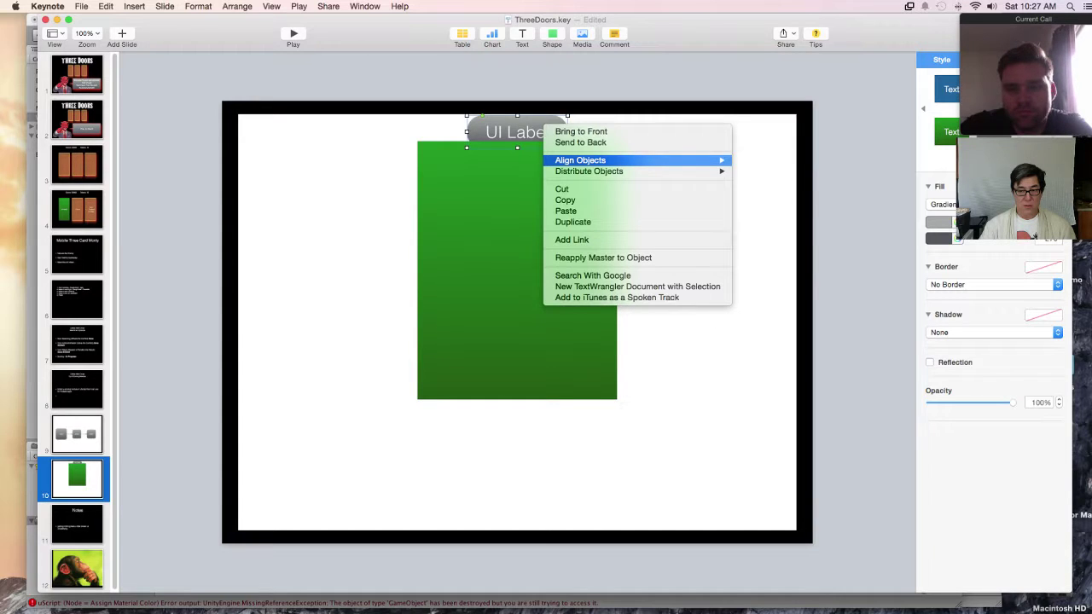
{"action": "left_click", "coordinate": [580, 143]}
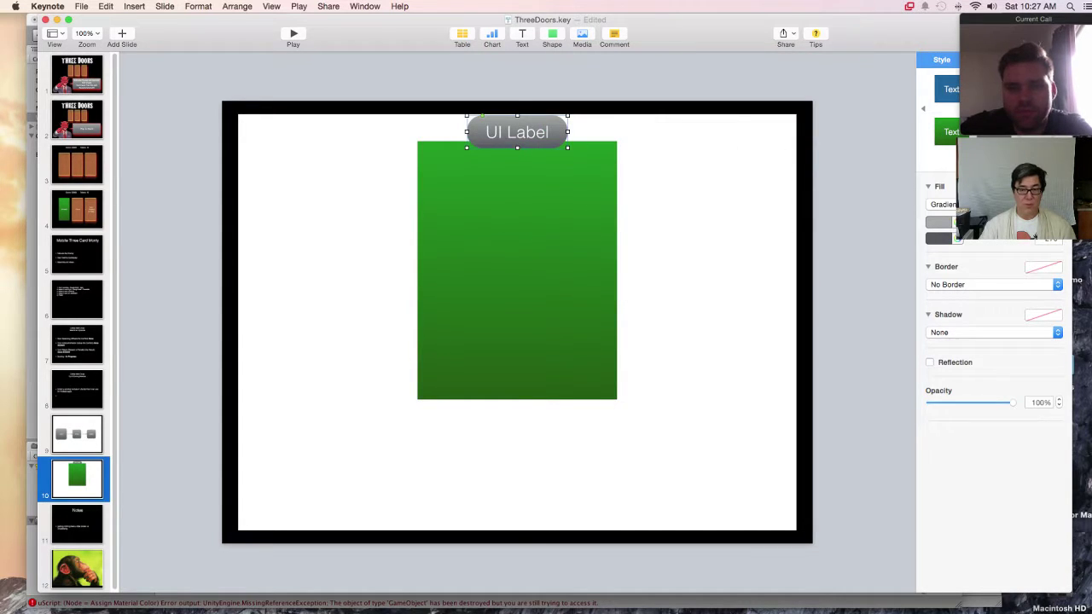
{"action": "left_click_drag", "start_coordinate": [543, 128], "coordinate": [543, 166]}
Enlarge the green rectangle and centre it on the white area, with the UI Label box moved up just below its top edge.
{"action": "left_click", "coordinate": [543, 247]}
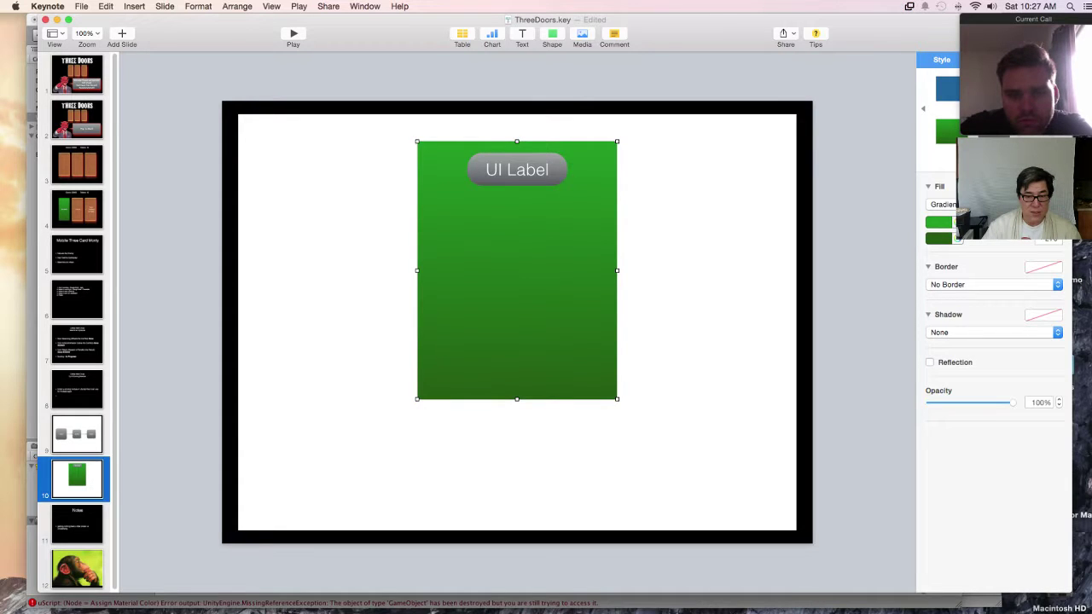
{"action": "left_click_drag", "start_coordinate": [417, 398], "coordinate": [336, 503]}
{"action": "left_click_drag", "start_coordinate": [512, 410], "coordinate": [552, 409]}
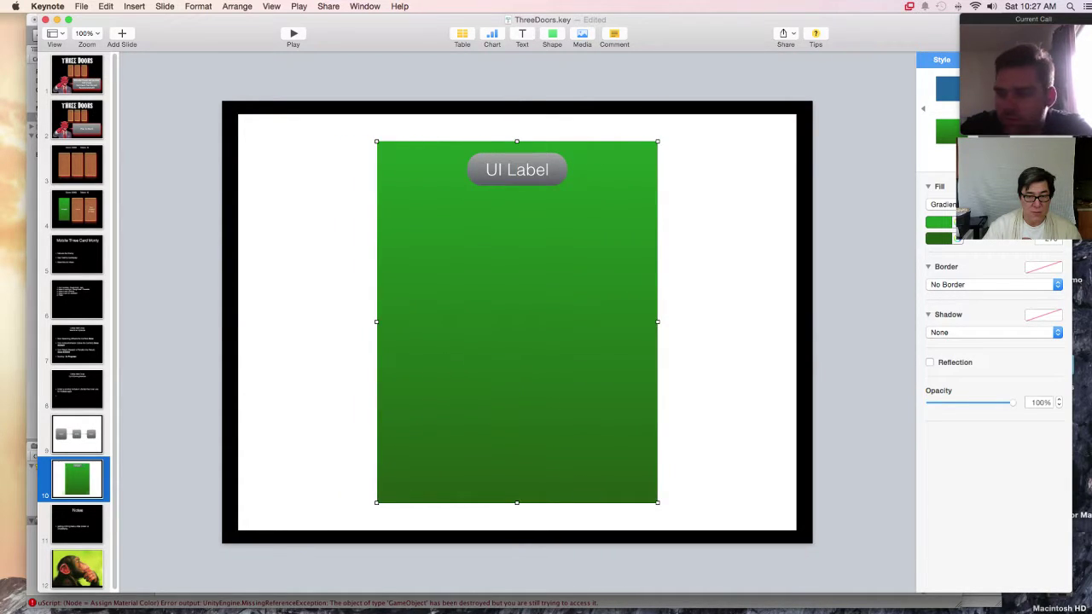
{"action": "left_click", "coordinate": [517, 170]}
{"action": "left_click_drag", "start_coordinate": [517, 171], "coordinate": [517, 161]}
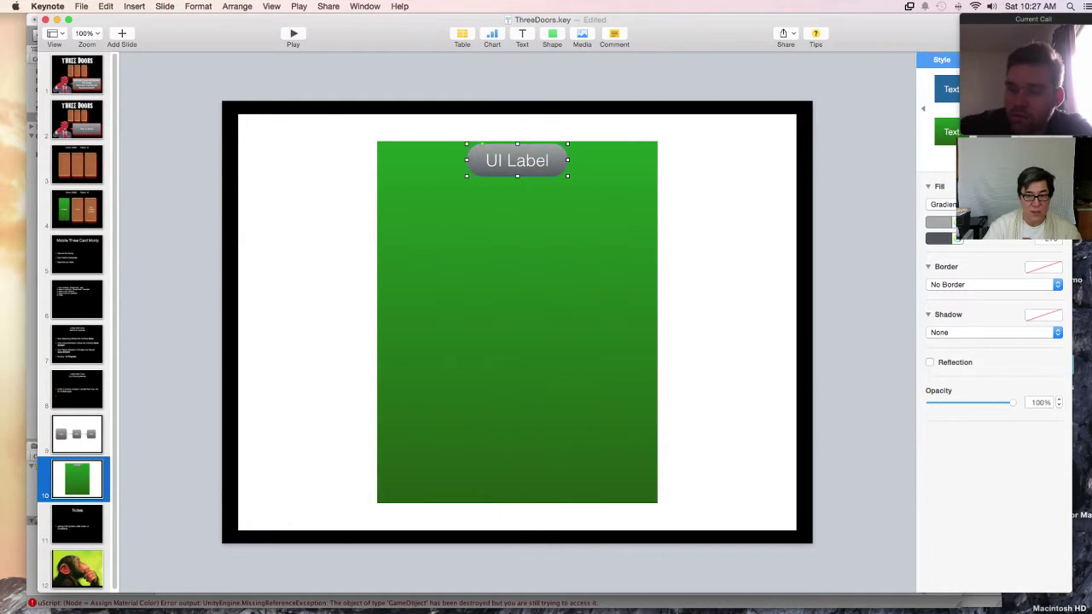
Rotate the green rectangle 90 degrees into landscape orientation below the UI Label box.
{"action": "left_click", "coordinate": [517, 321]}
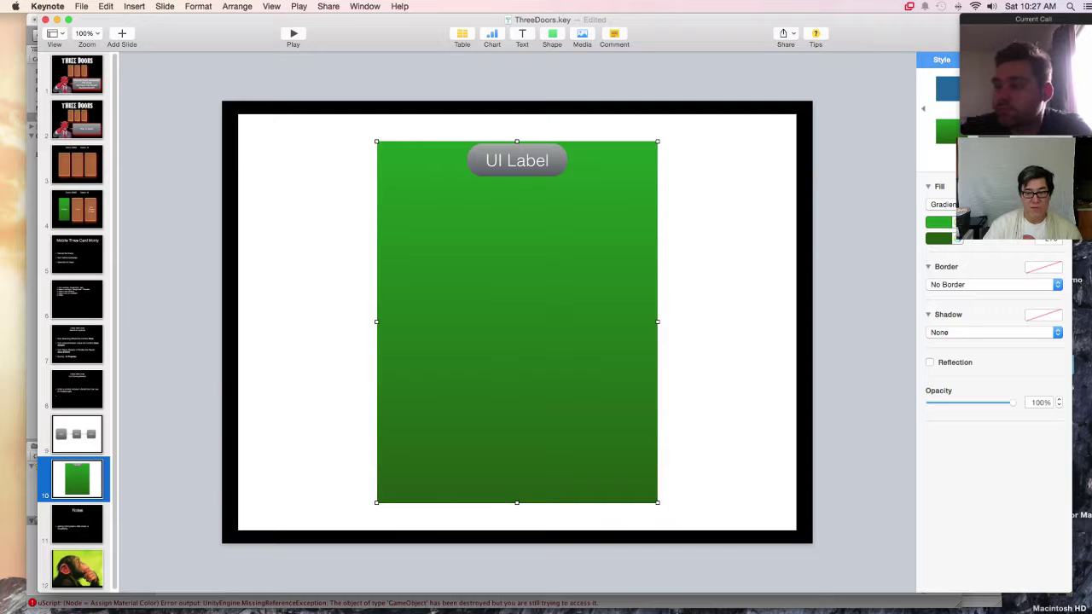
{"action": "left_click_drag", "start_coordinate": [657, 141], "coordinate": [373, 175], "text": "super"}
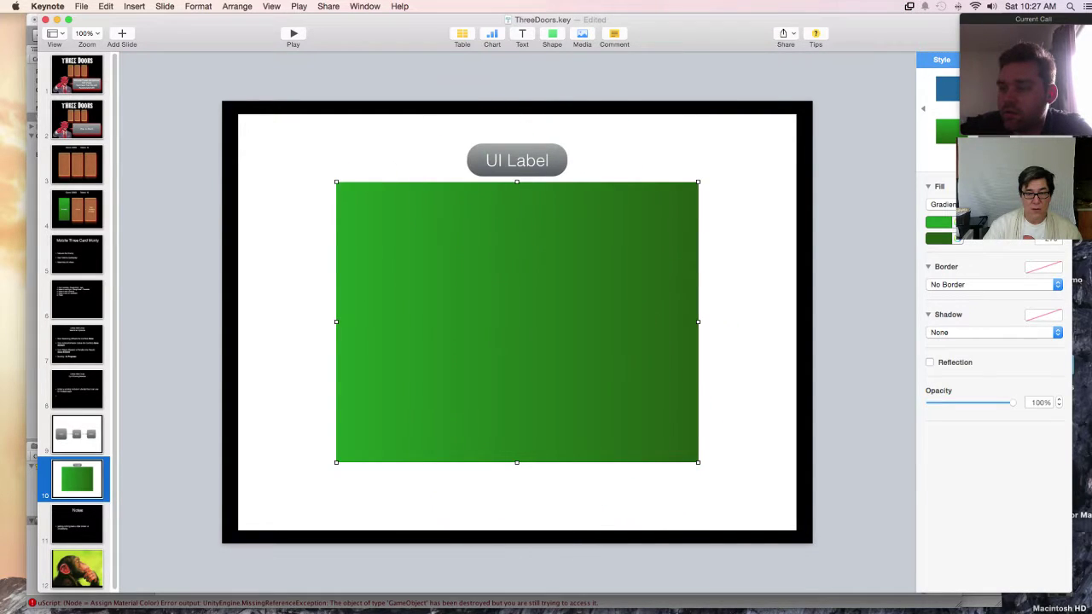
Move the UI Label box onto the green rectangle and place copies inside its upper-left and upper-right corners.
{"action": "left_click_drag", "start_coordinate": [517, 160], "coordinate": [517, 202]}
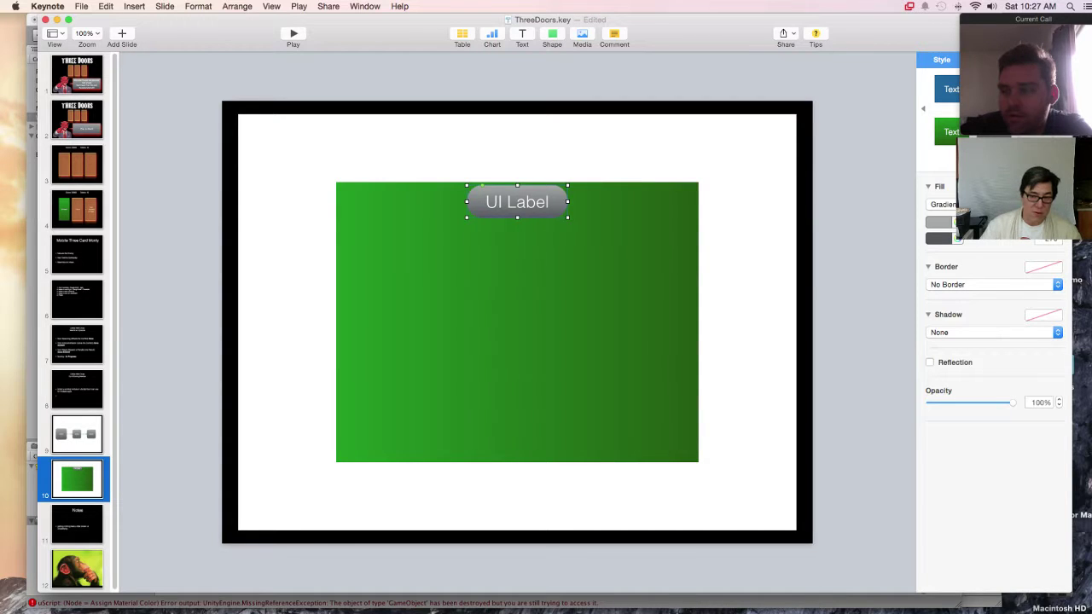
{"action": "left_click_drag", "start_coordinate": [517, 202], "coordinate": [640, 205]}
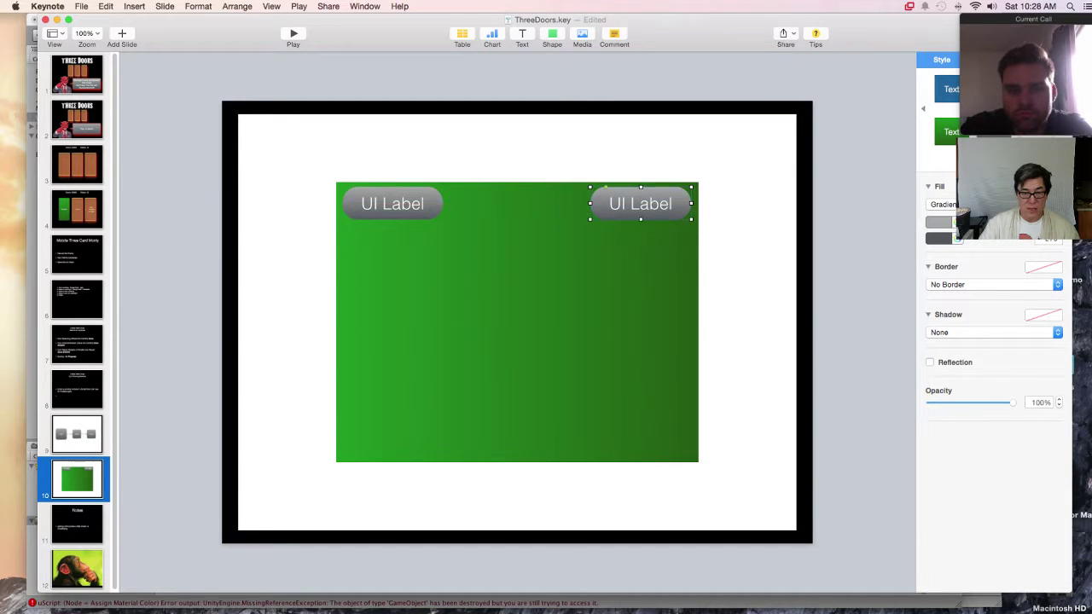
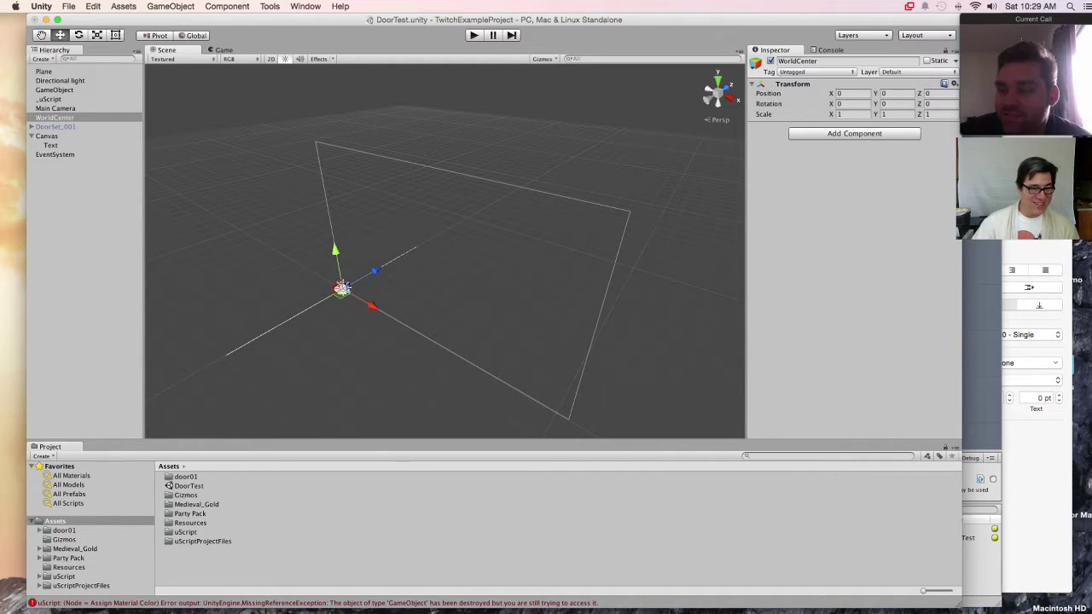
Switch to Unity and replace the canvas Text object's default wording with SCORE.
{"action": "left_click", "coordinate": [50, 145]}
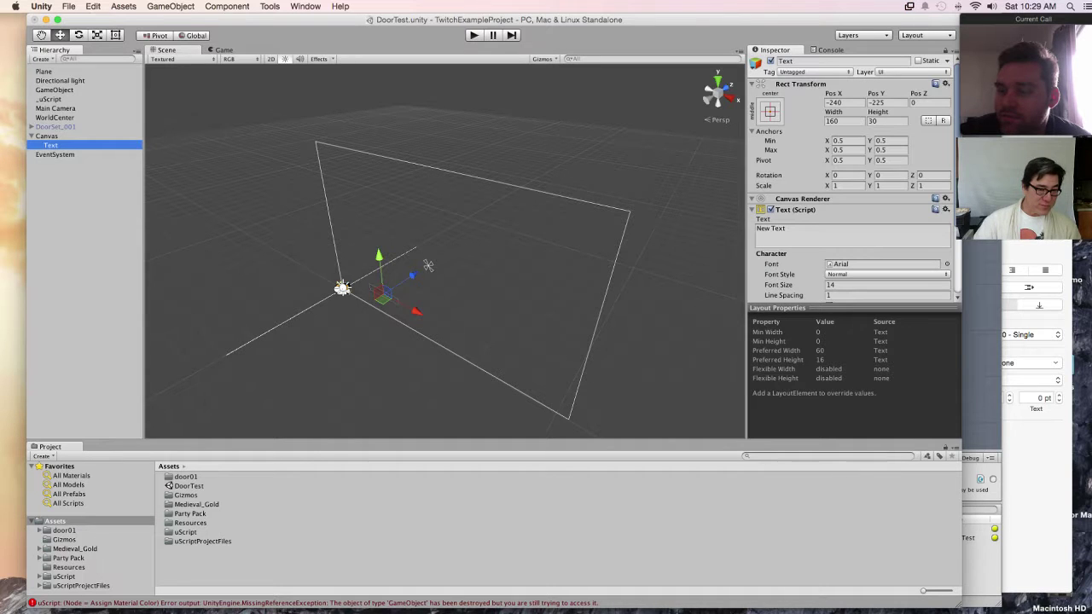
{"action": "double_click", "coordinate": [777, 229]}
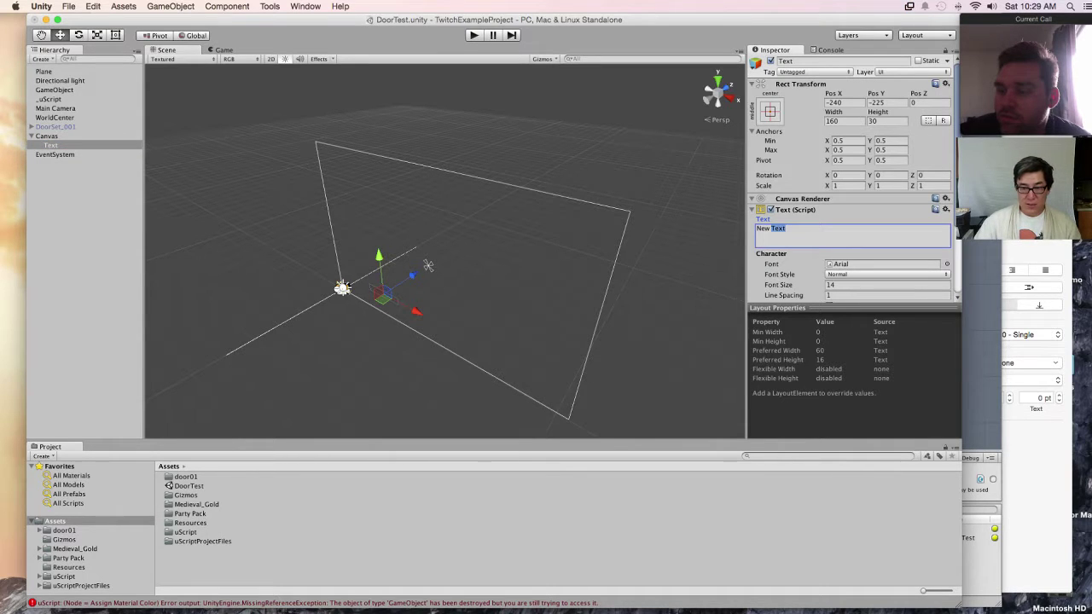
{"action": "key", "text": "BackSpace"}
{"action": "key", "text": "BackSpace"}
{"action": "key", "text": "BackSpace"}
{"action": "key", "text": "BackSpace"}
{"action": "key", "text": "BackSpace"}
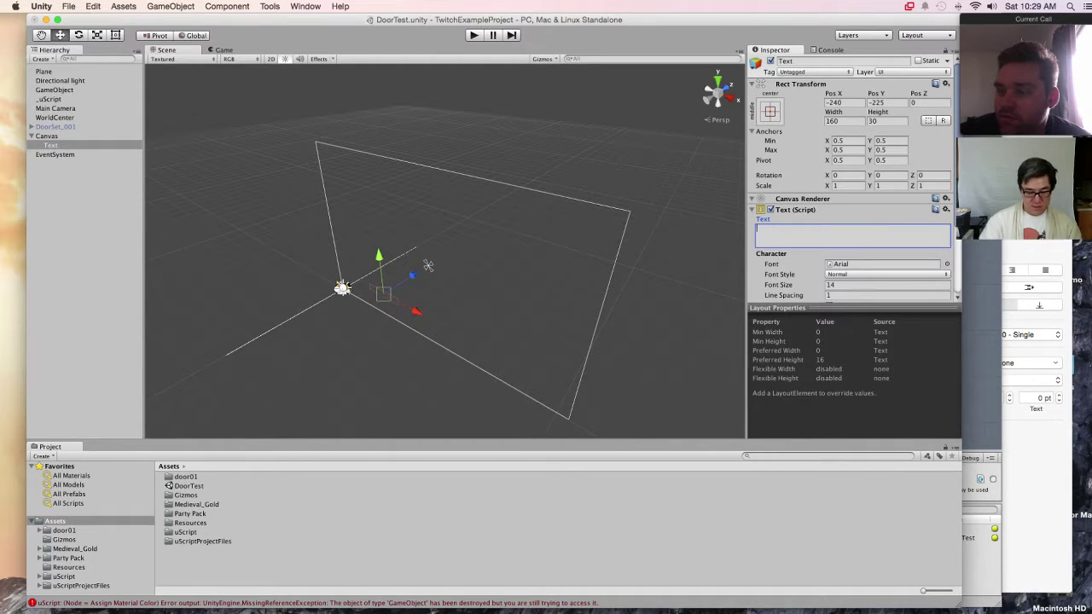
{"action": "type", "text": "SCORE"}
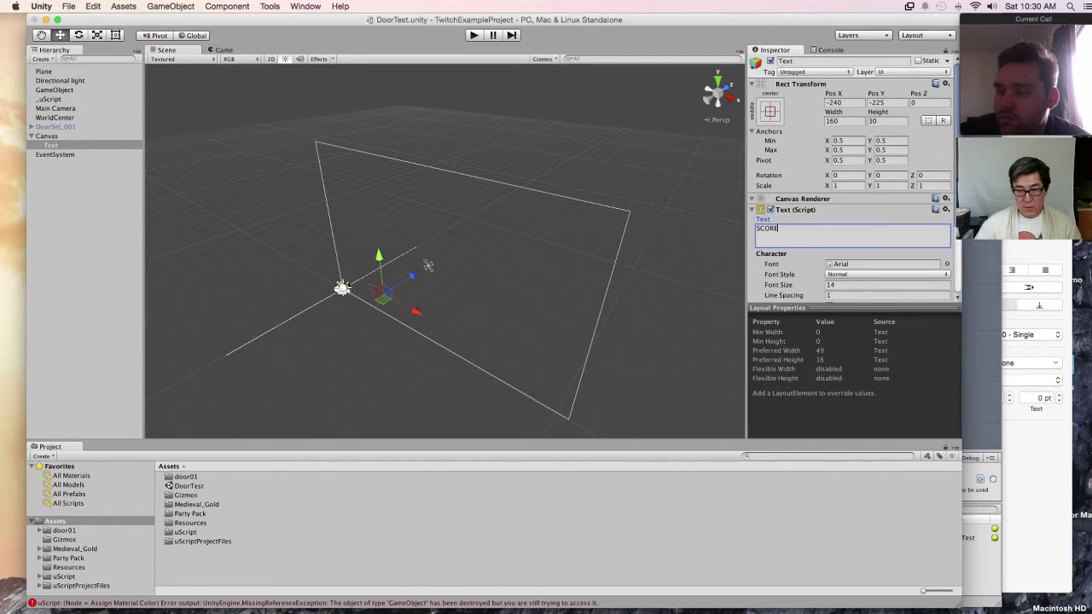
Keep Arial as the SCORE label's font and set its font style to Bold.
{"action": "left_click", "coordinate": [946, 263]}
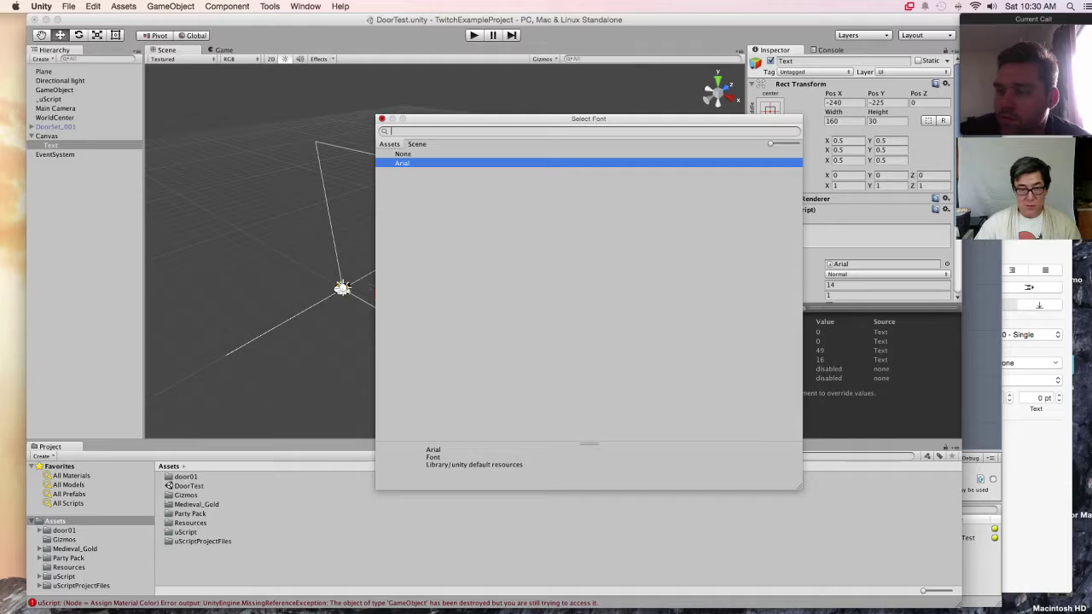
{"action": "key", "text": "Escape"}
{"action": "left_click", "coordinate": [886, 274]}
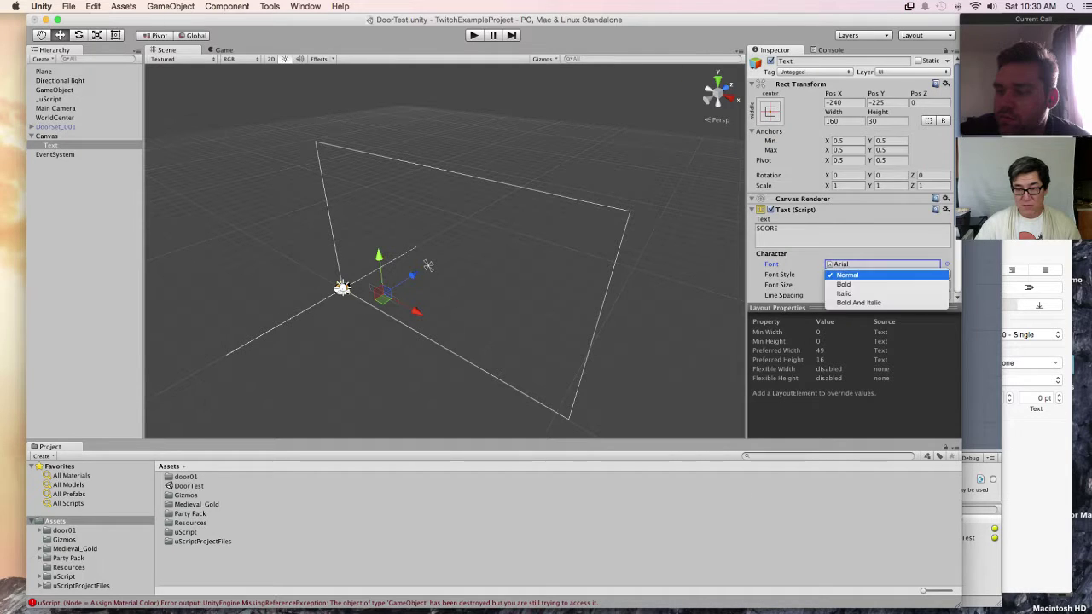
{"action": "key", "text": "Escape"}
{"action": "left_click", "coordinate": [843, 284]}
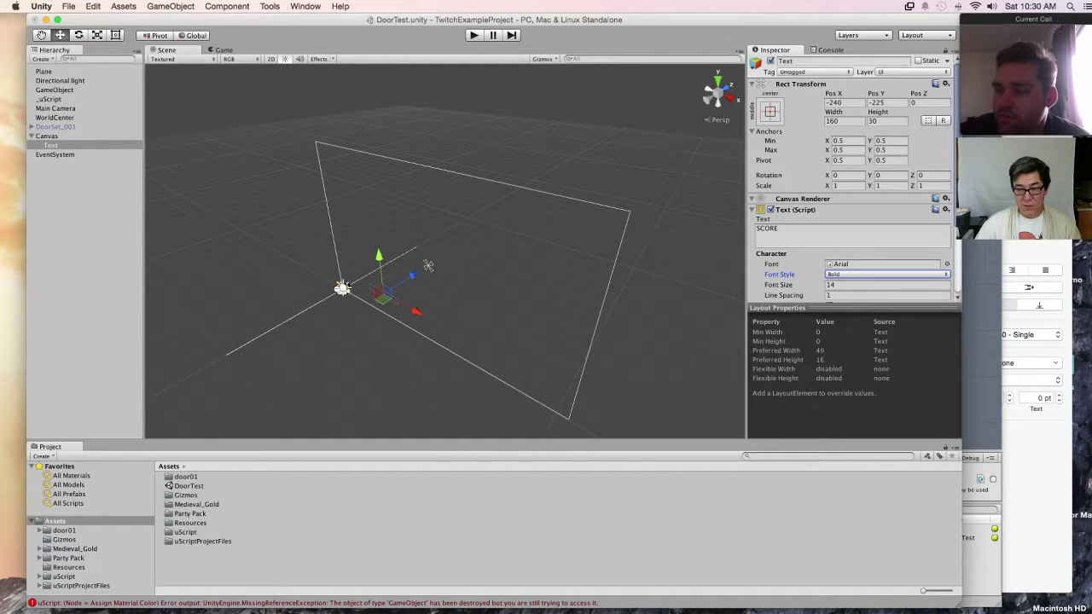
{"action": "left_click", "coordinate": [886, 284]}
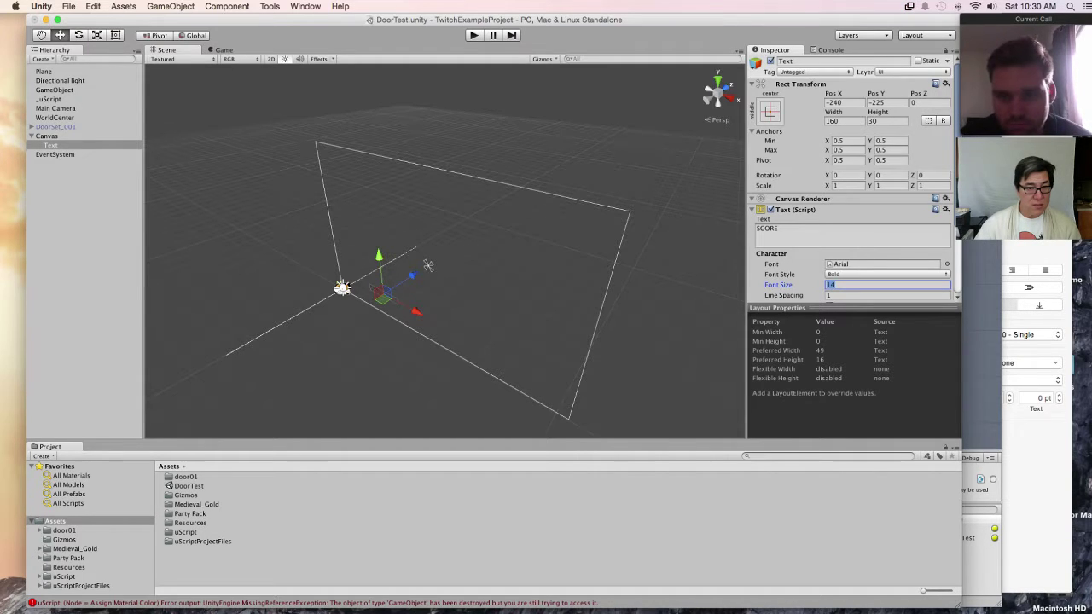
Show the Game view and set the SCORE text's X position to 0.
{"action": "key", "text": "super+2"}
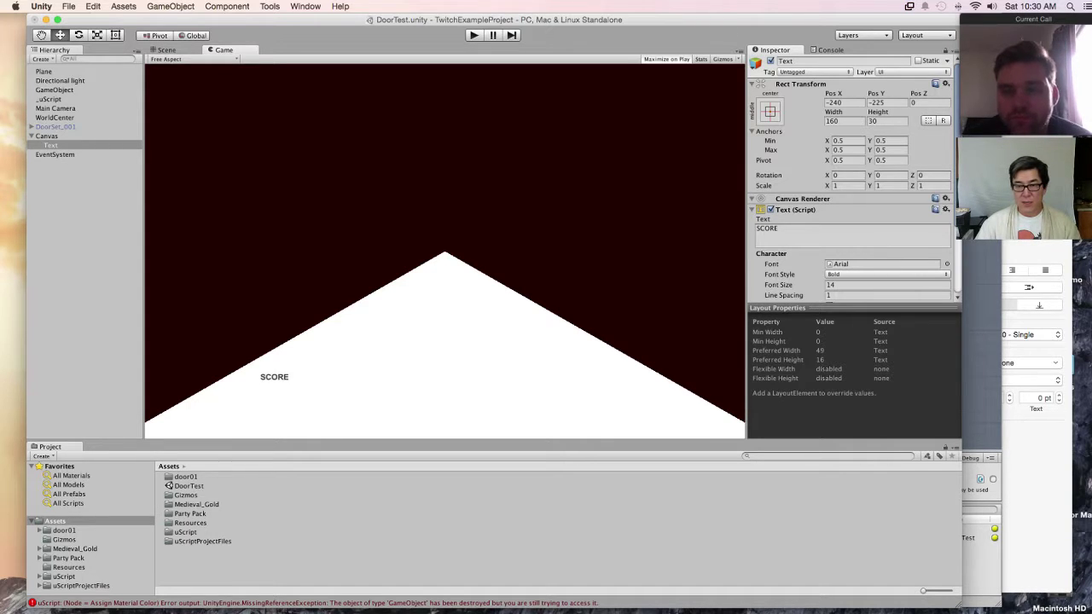
{"action": "left_click", "coordinate": [50, 145]}
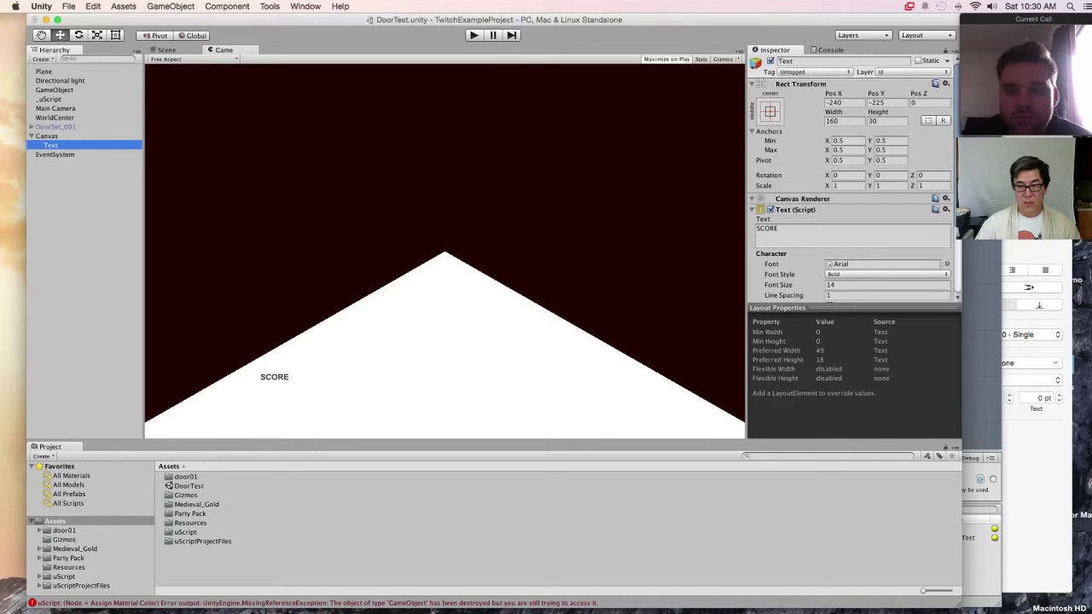
{"action": "left_click", "coordinate": [844, 102]}
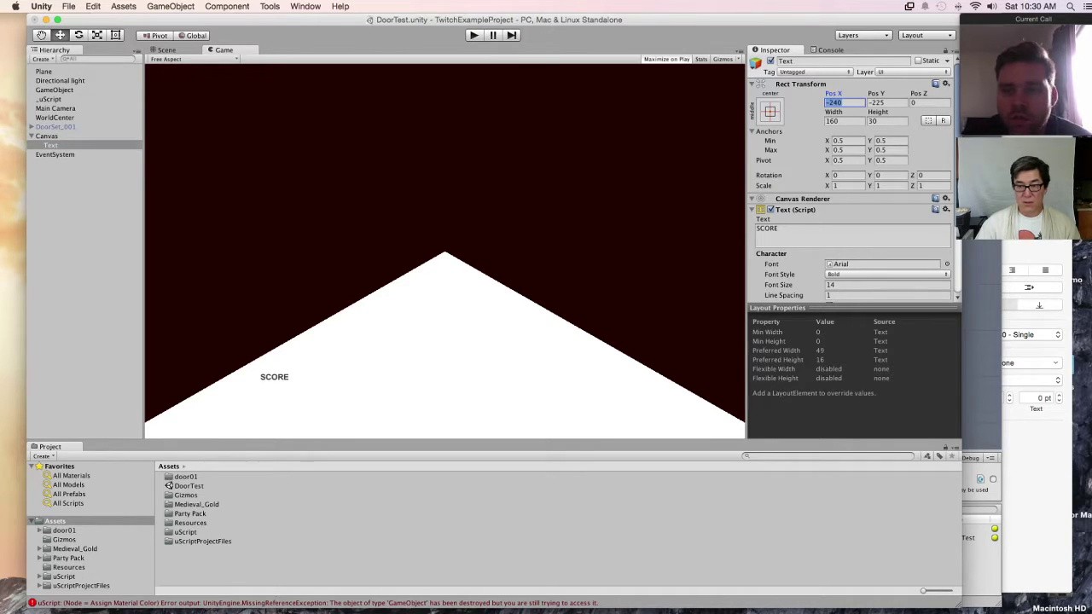
{"action": "type", "text": "0"}
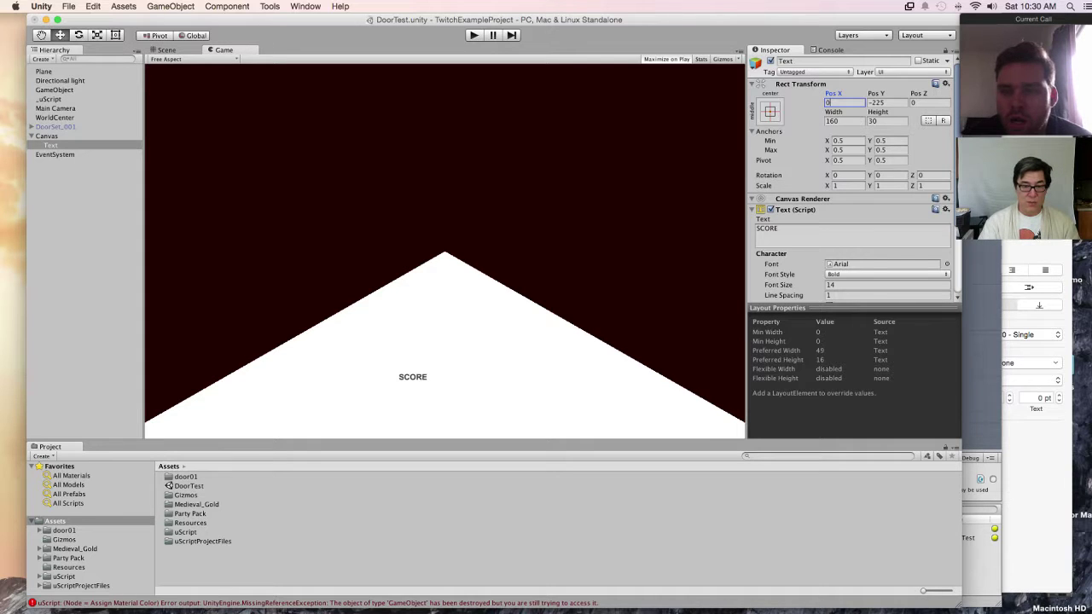
{"action": "key", "text": "Tab"}
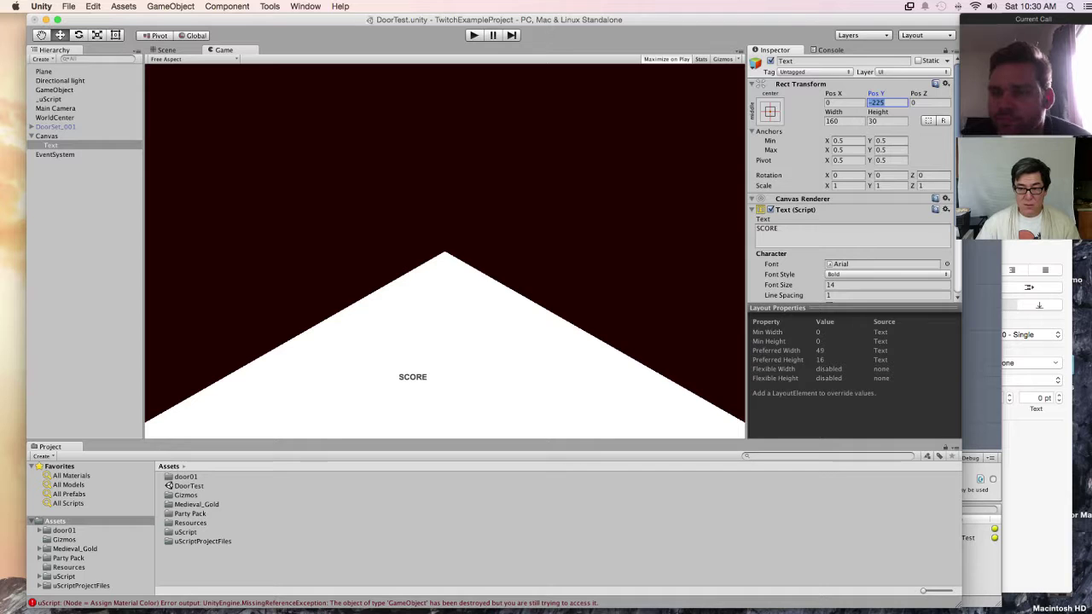
Align the SCORE text to the centre horizontally and to the middle vertically within its box.
{"action": "left_click_drag", "start_coordinate": [853, 308], "coordinate": [853, 329]}
{"action": "left_click", "coordinate": [831, 283]}
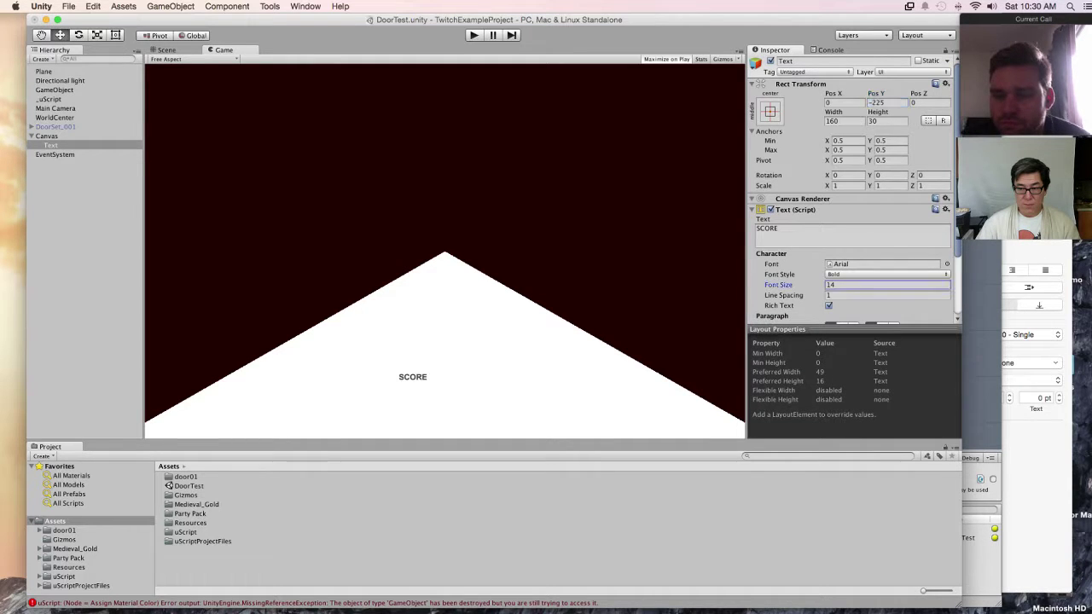
{"action": "scroll", "coordinate": [853, 188], "scroll_direction": "down", "scroll_amount": 3}
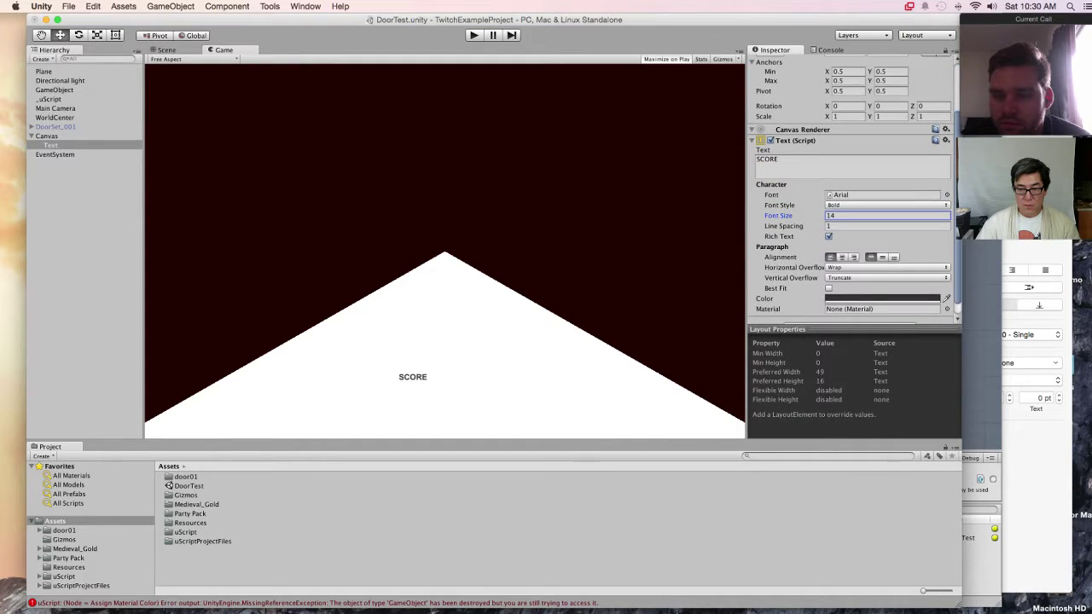
{"action": "left_click", "coordinate": [841, 256]}
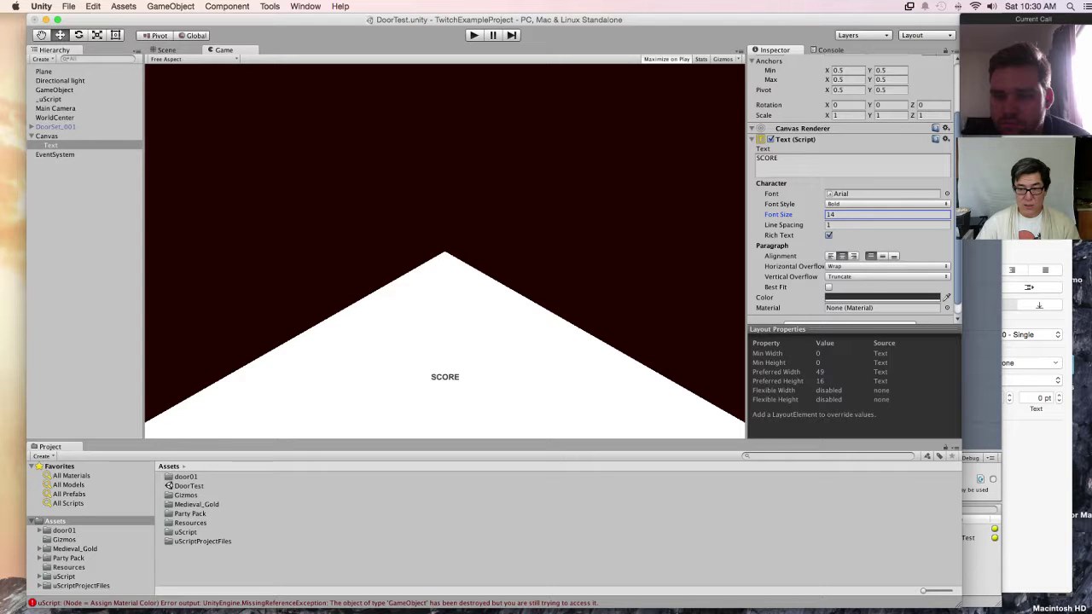
{"action": "left_click", "coordinate": [882, 256]}
{"action": "scroll", "coordinate": [853, 188], "scroll_direction": "down", "scroll_amount": 1}
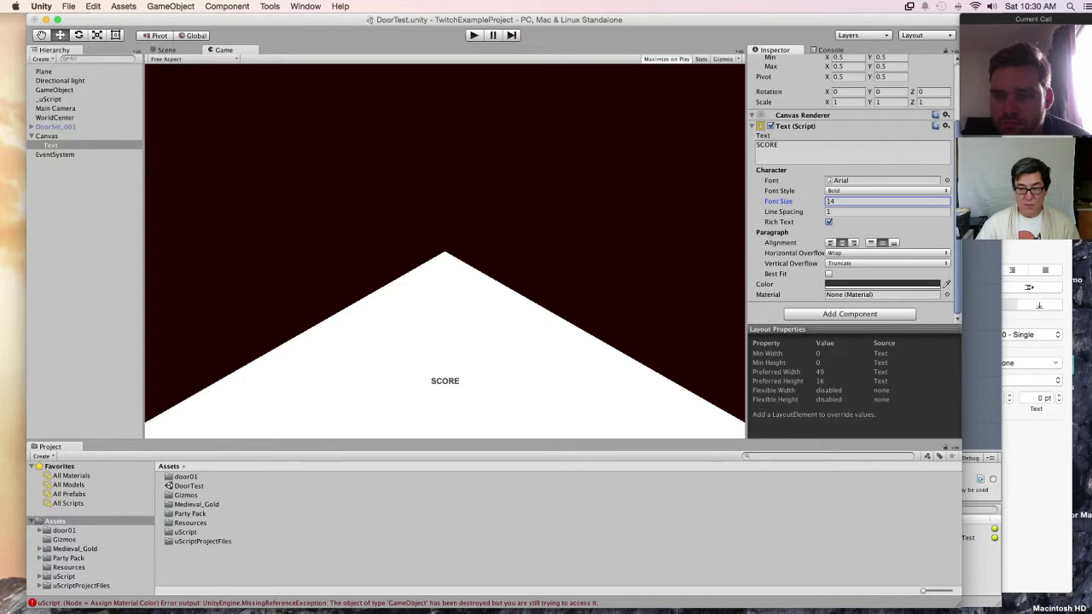
Set the SCORE text's horizontal overflow to Overflow and enable Best Fit.
{"action": "left_click", "coordinate": [887, 253]}
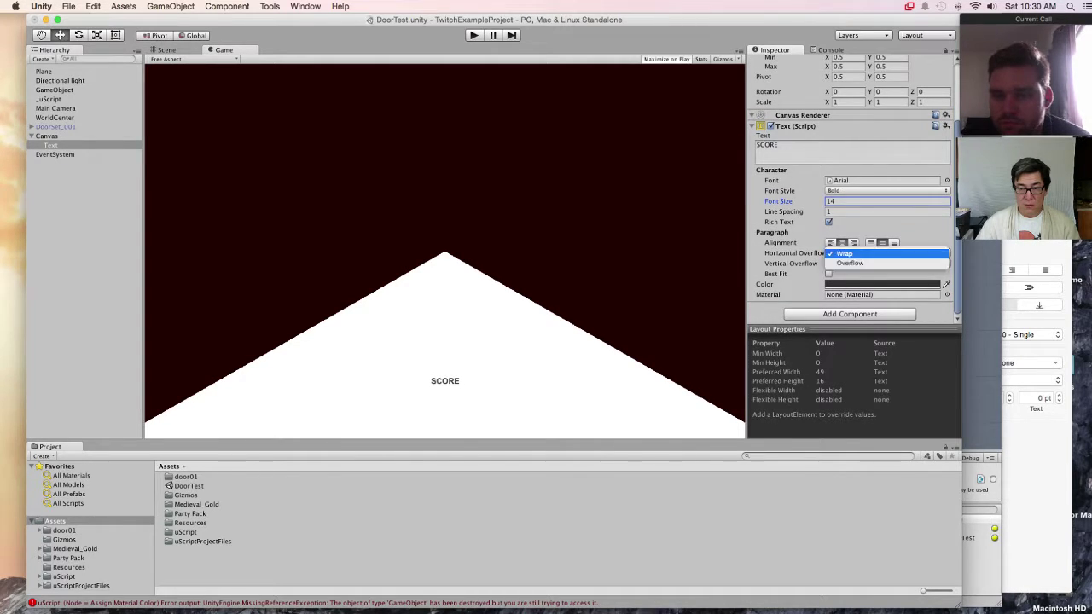
{"action": "left_click", "coordinate": [887, 253]}
{"action": "left_click", "coordinate": [887, 254]}
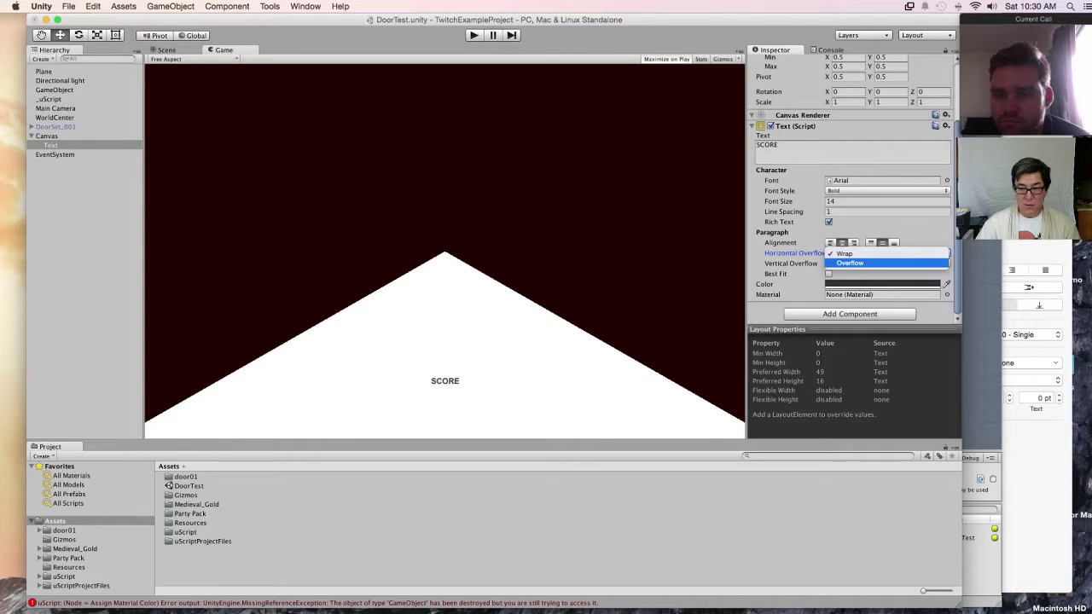
{"action": "left_click", "coordinate": [849, 262]}
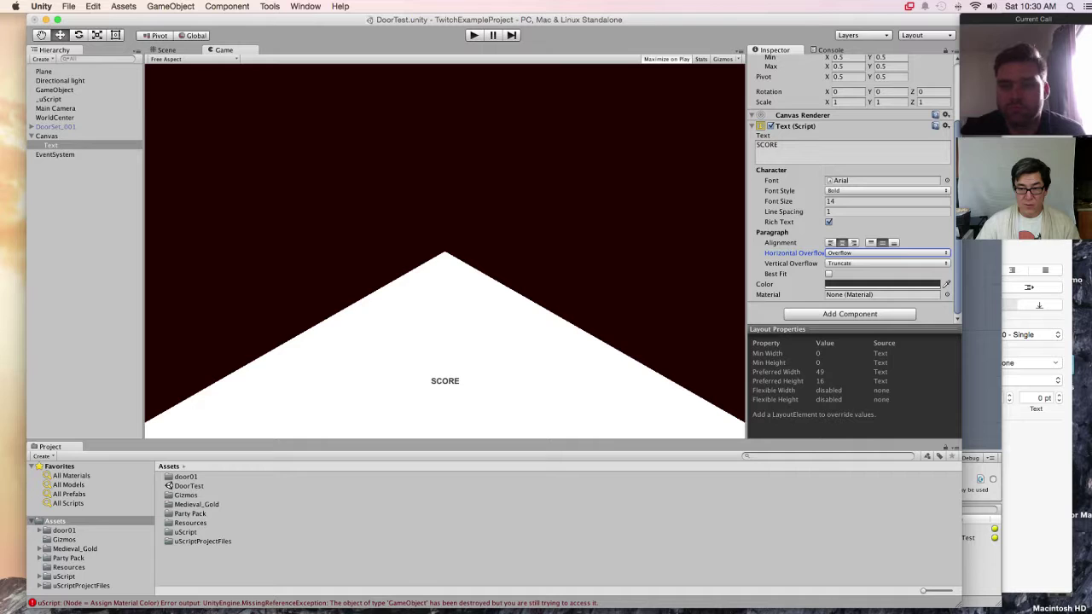
{"action": "left_click", "coordinate": [828, 274]}
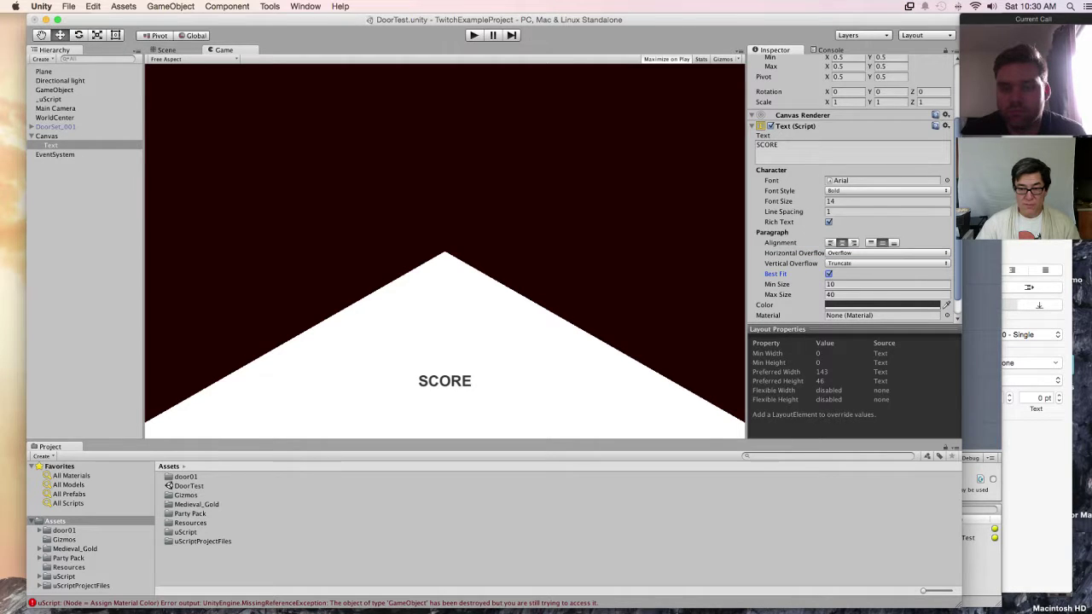
{"action": "scroll", "coordinate": [853, 188], "scroll_direction": "down", "scroll_amount": 2}
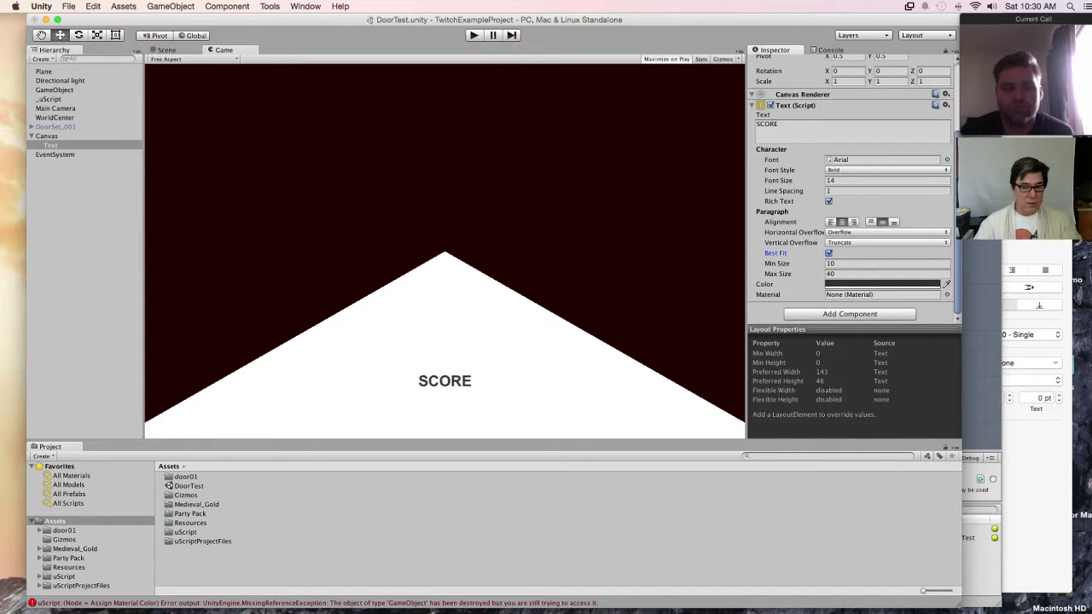
Change the SCORE text's colour to white.
{"action": "scroll", "coordinate": [853, 188], "scroll_direction": "up", "scroll_amount": 6}
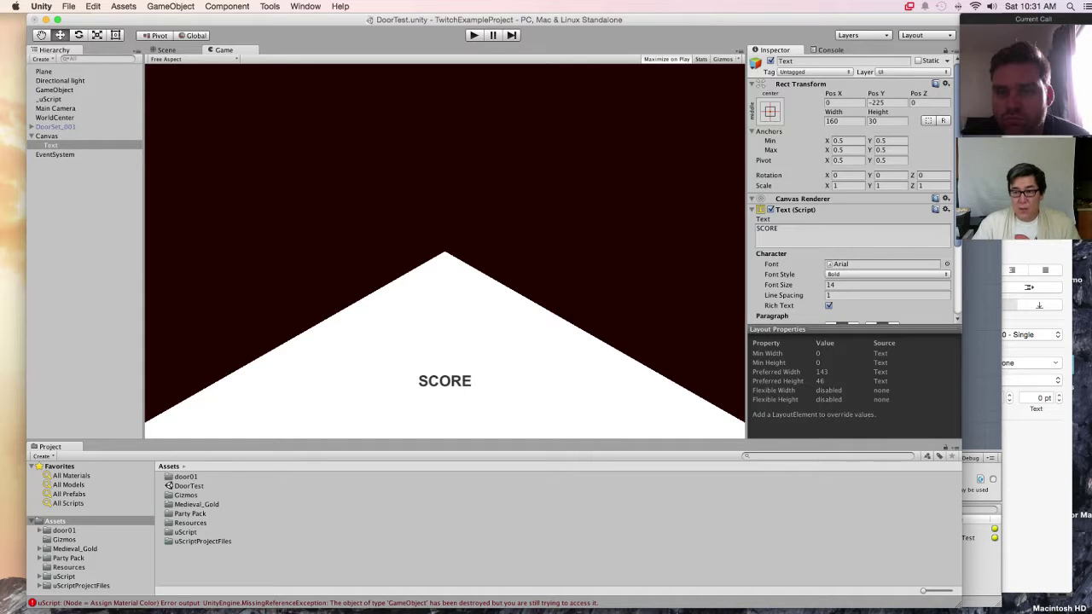
{"action": "scroll", "coordinate": [853, 187], "scroll_direction": "down", "scroll_amount": 6}
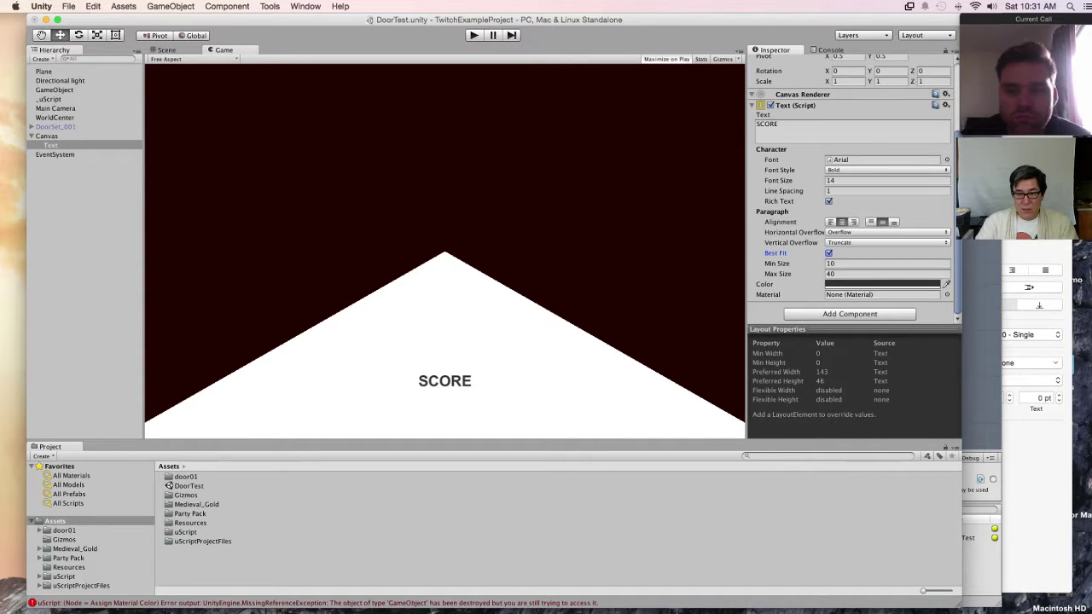
{"action": "left_click", "coordinate": [882, 284]}
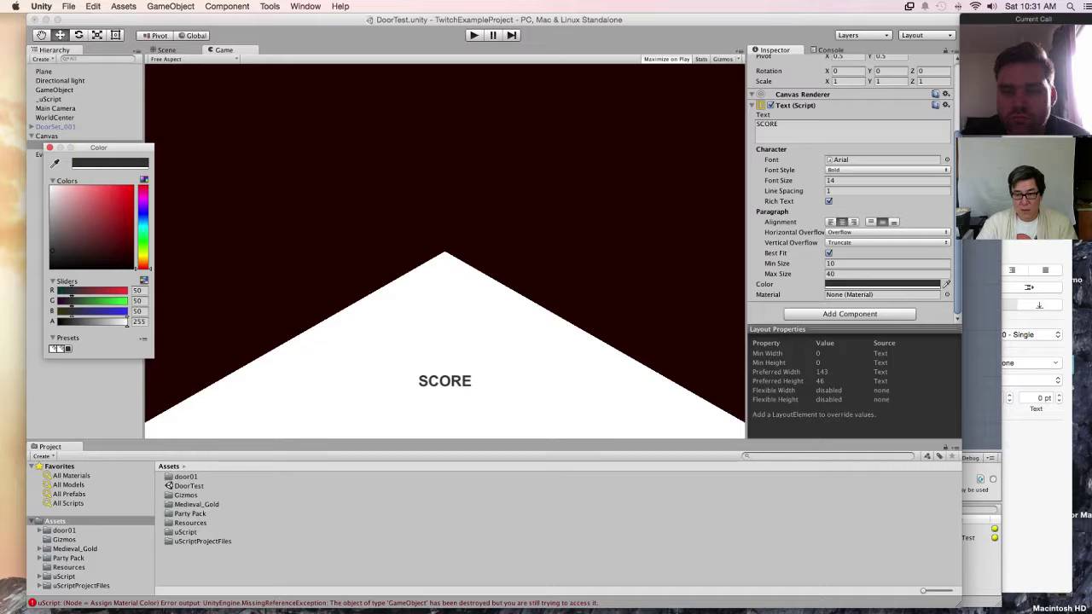
{"action": "left_click", "coordinate": [51, 187]}
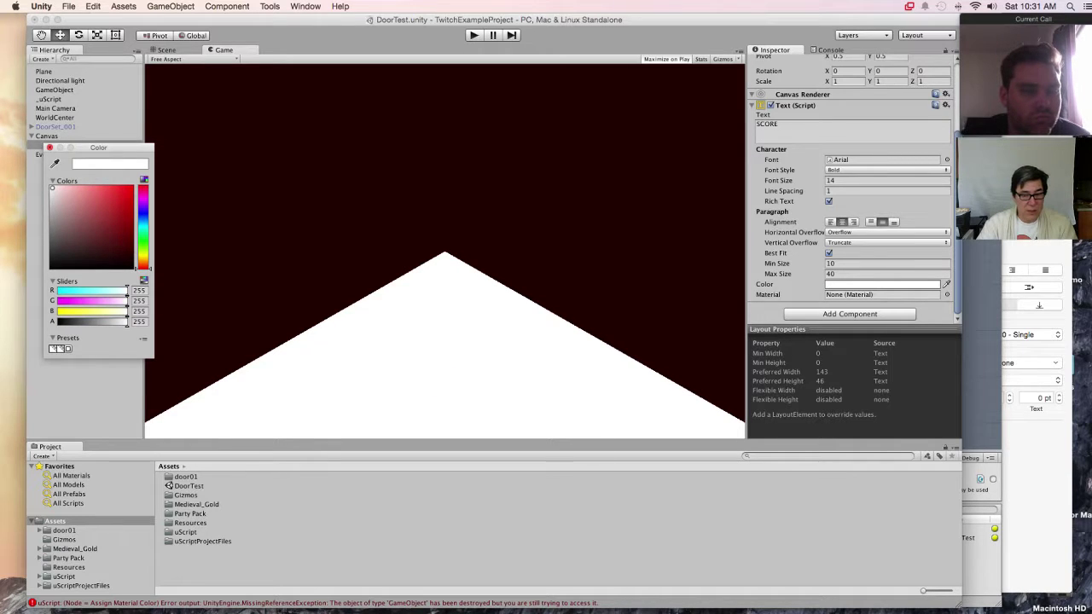
{"action": "left_click", "coordinate": [50, 148]}
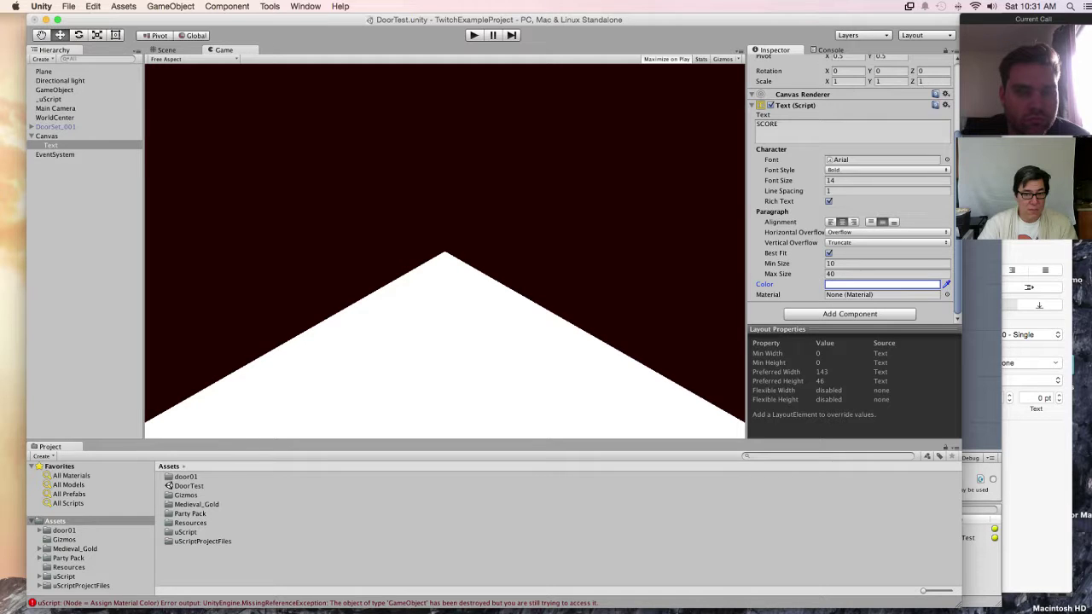
Try green and red for the SCORE text, settling on bright green with RGB 0, 255, 2.
{"action": "left_click", "coordinate": [881, 284]}
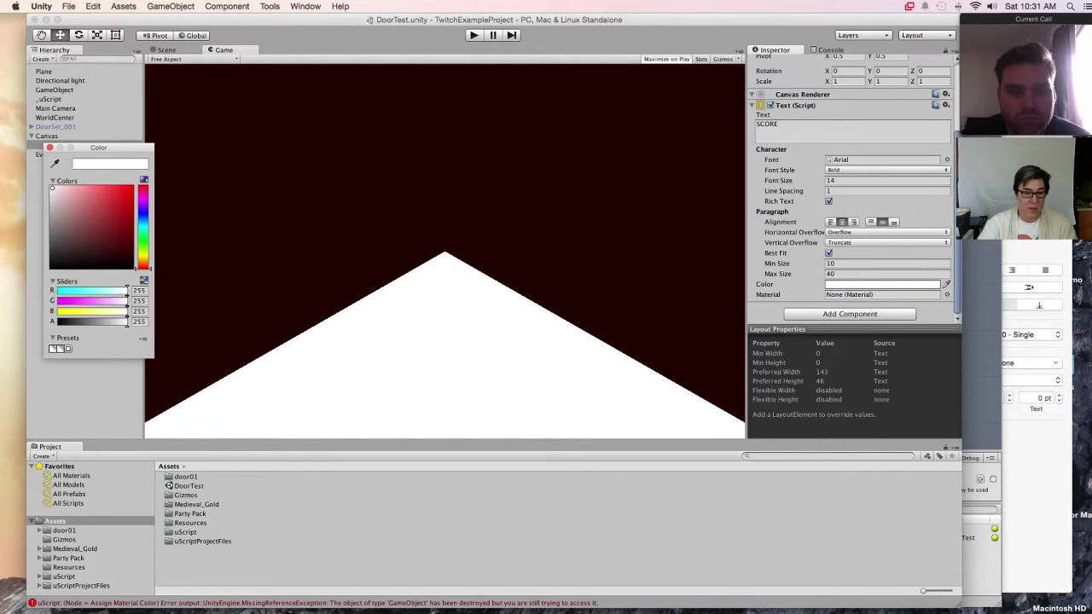
{"action": "left_click", "coordinate": [143, 241]}
{"action": "left_click", "coordinate": [131, 188]}
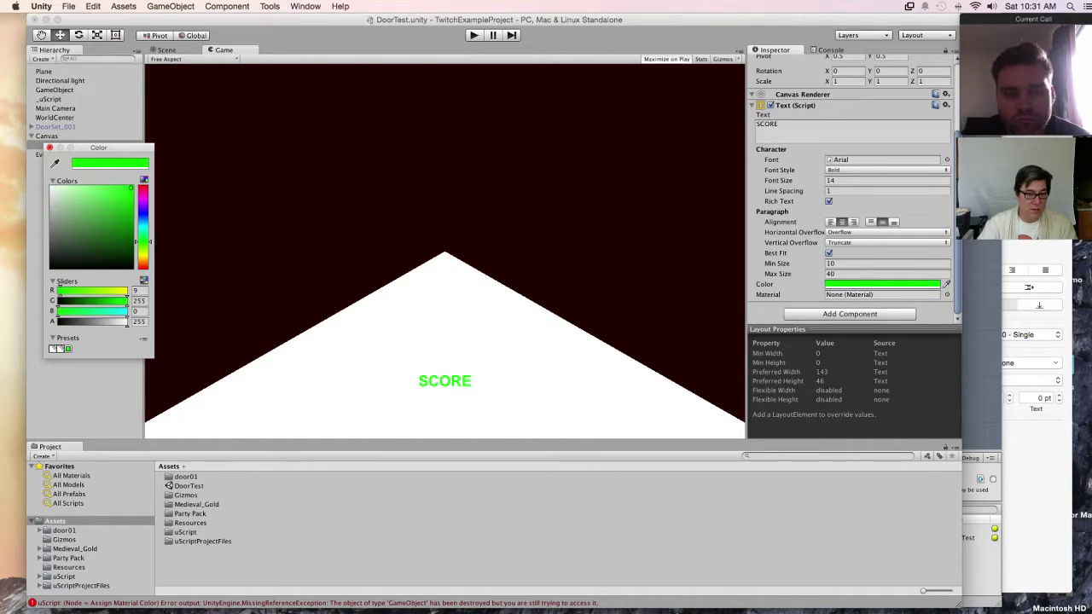
{"action": "left_click", "coordinate": [143, 182]}
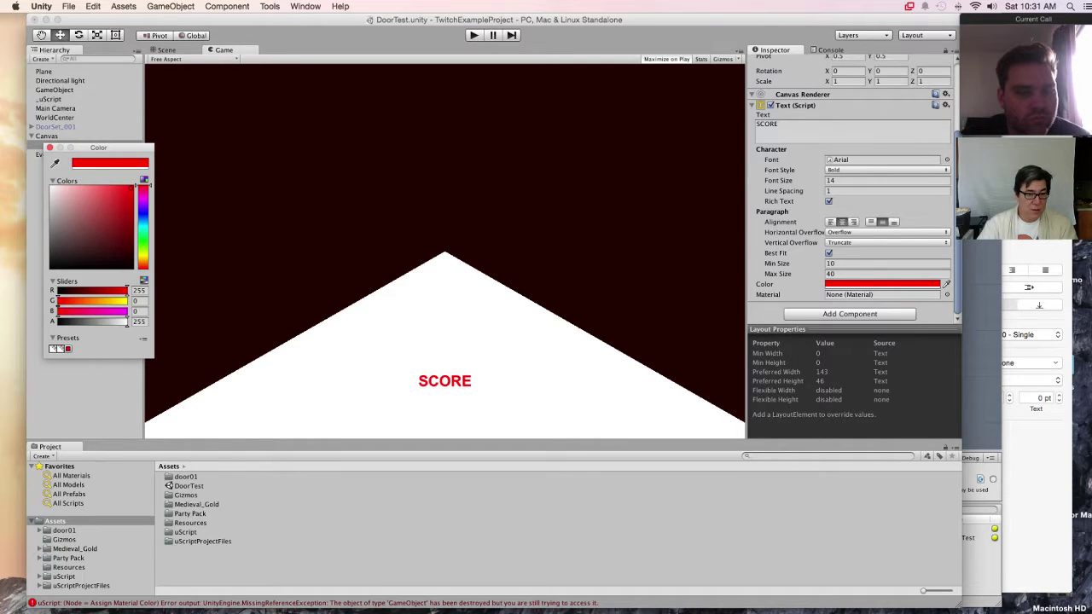
{"action": "mouse_move", "coordinate": [143, 183]}
{"action": "left_mouse_down"}
{"action": "mouse_move", "coordinate": [143, 265]}
{"action": "mouse_move", "coordinate": [144, 240]}
{"action": "left_mouse_up"}
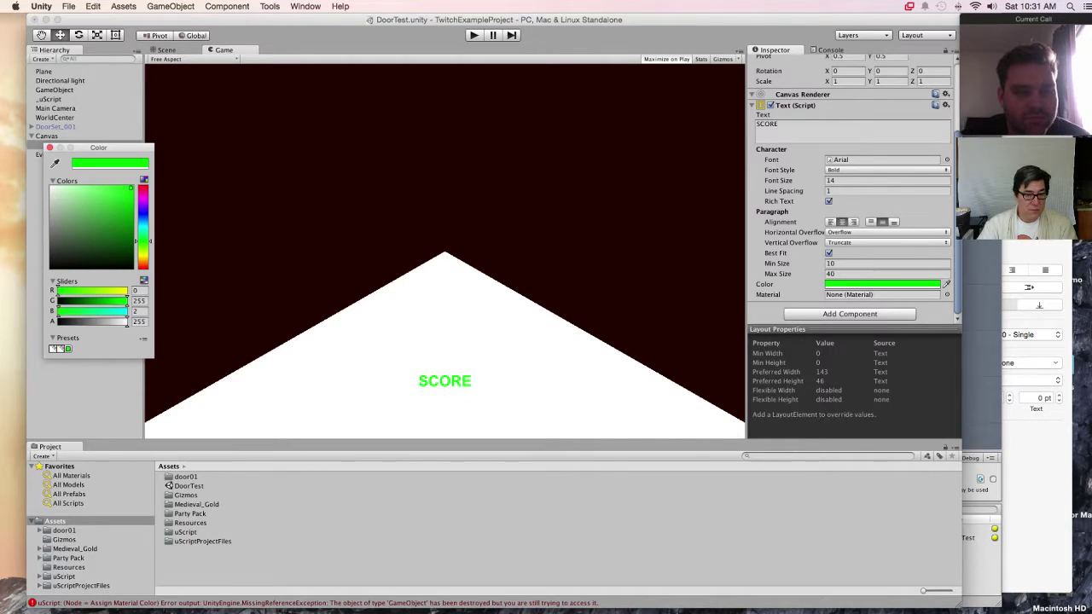
{"action": "left_click", "coordinate": [49, 146]}
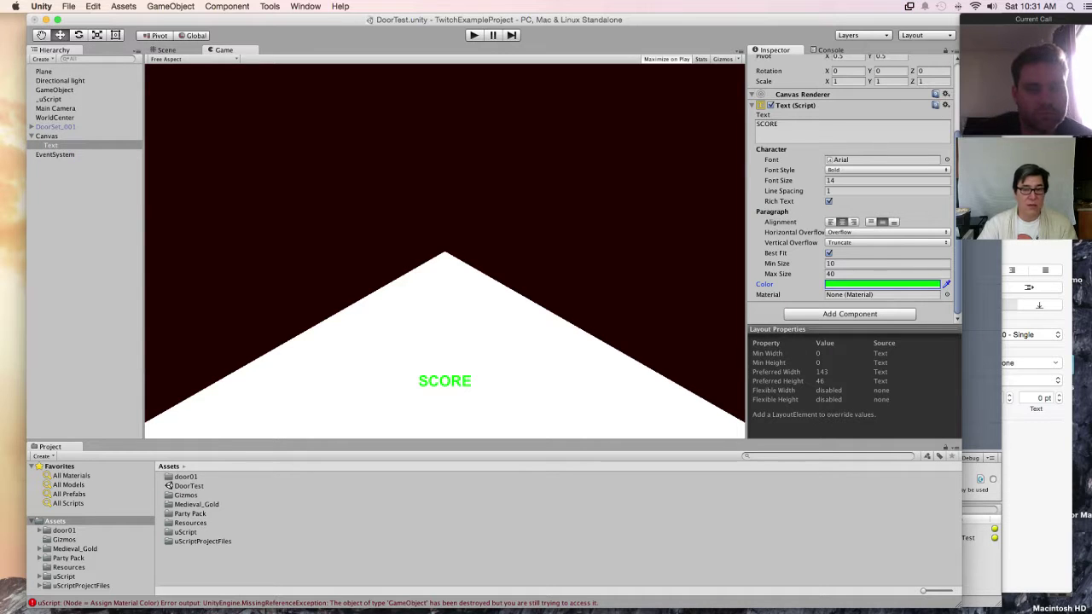
Set the SCORE text's Pos Y to 0 in its Rect Transform.
{"action": "scroll", "coordinate": [853, 188], "scroll_direction": "up", "scroll_amount": 6}
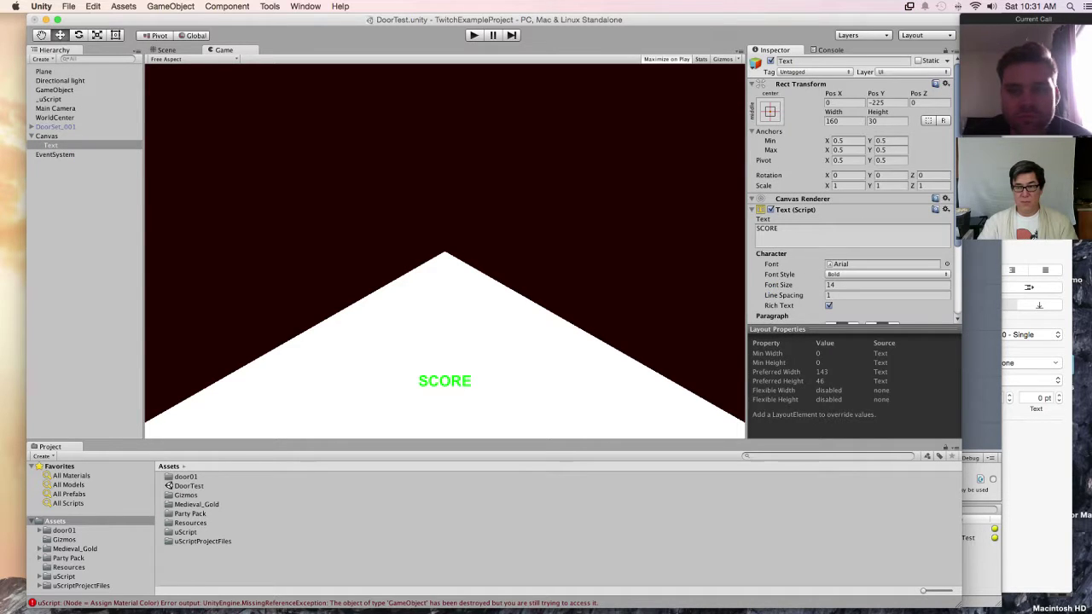
{"action": "left_click", "coordinate": [886, 102]}
{"action": "type", "text": "0"}
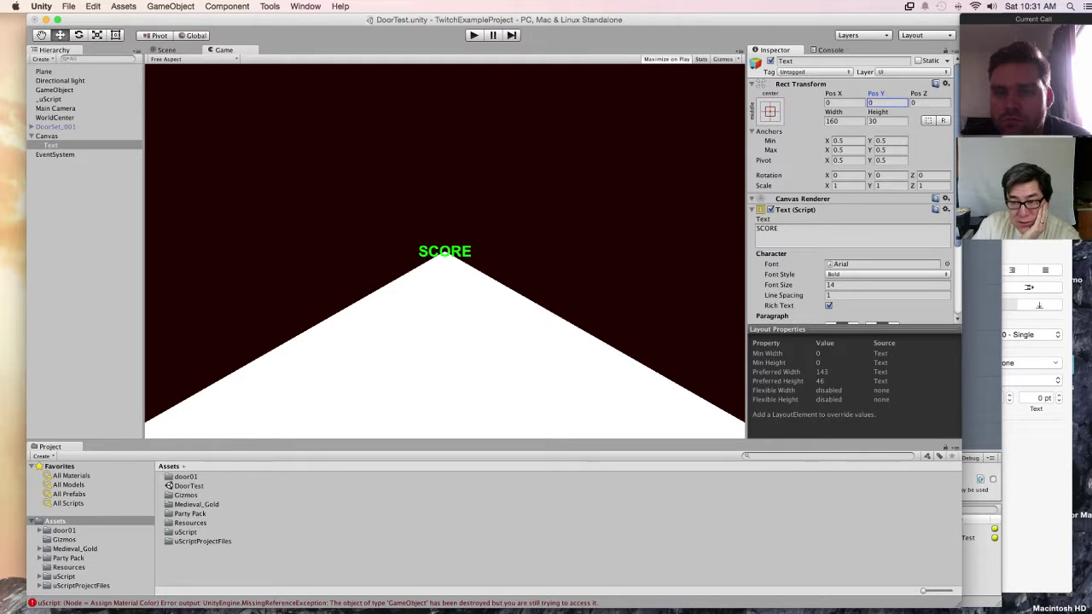
{"action": "left_click", "coordinate": [842, 102]}
{"action": "left_click", "coordinate": [886, 103]}
{"action": "left_click", "coordinate": [928, 102]}
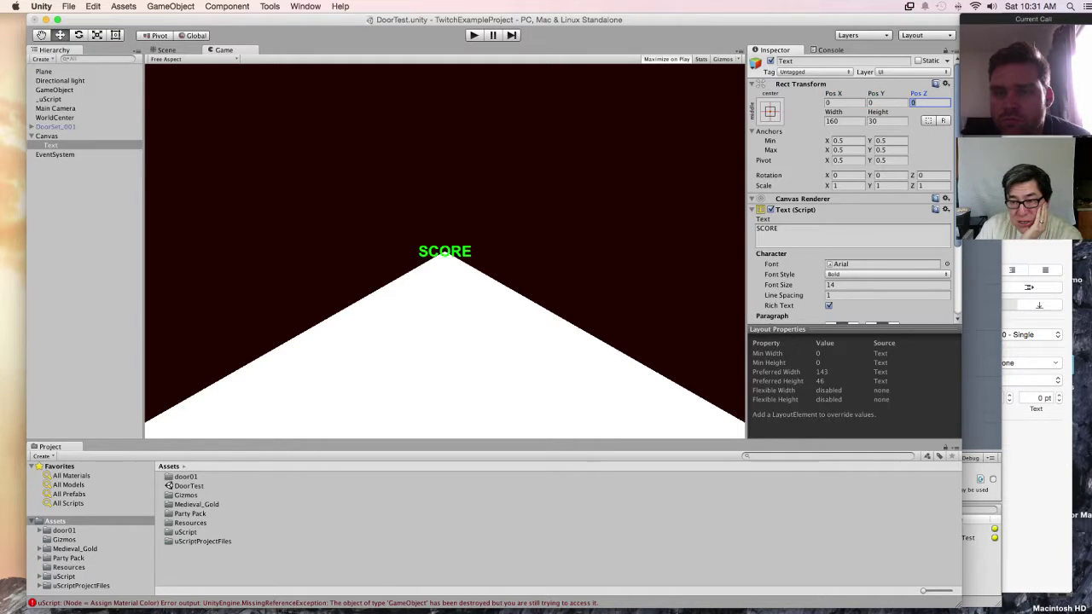
Anchor the SCORE text to the top left using the anchor presets.
{"action": "left_click", "coordinate": [769, 112]}
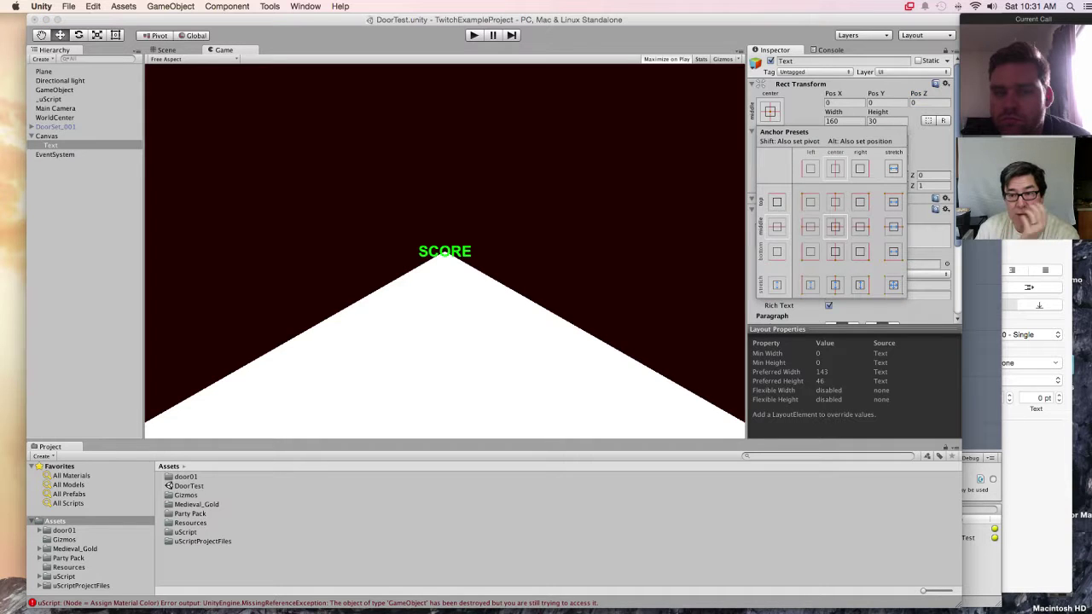
{"action": "left_click", "coordinate": [769, 112]}
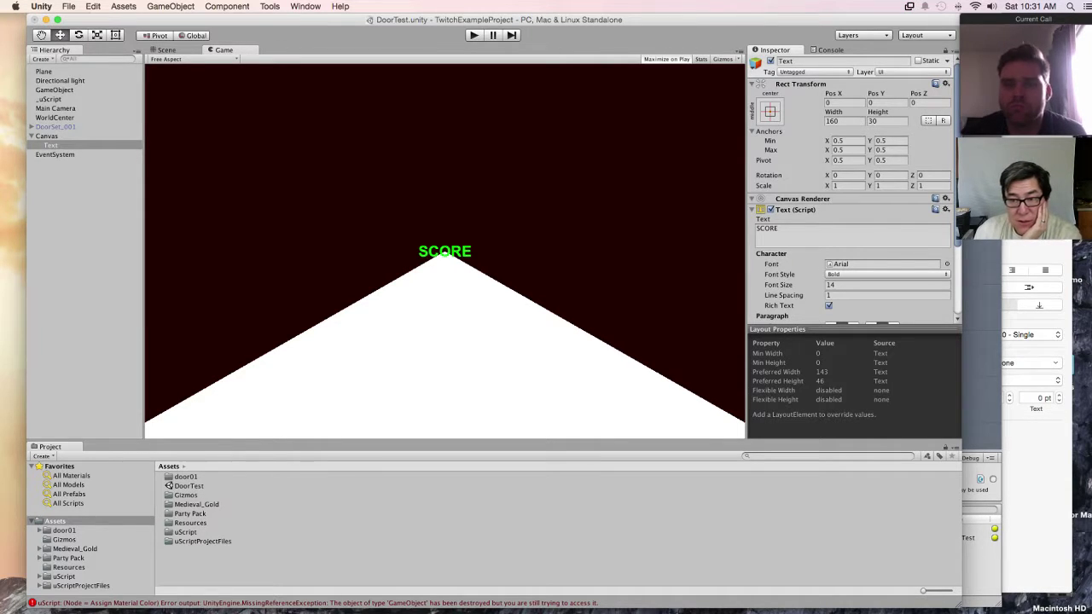
{"action": "left_click", "coordinate": [769, 111]}
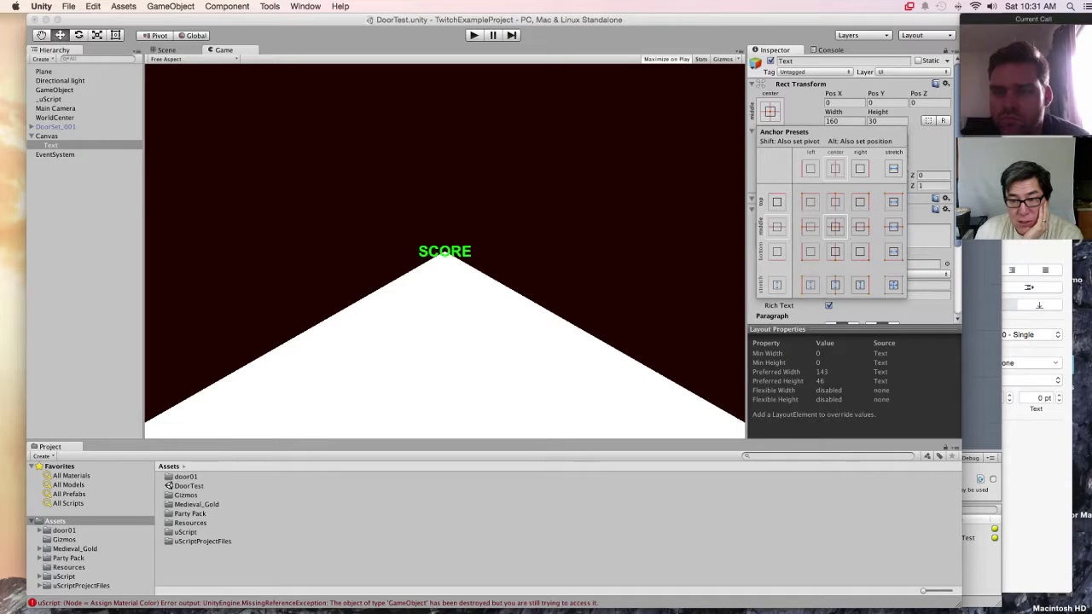
{"action": "left_click", "coordinate": [809, 201]}
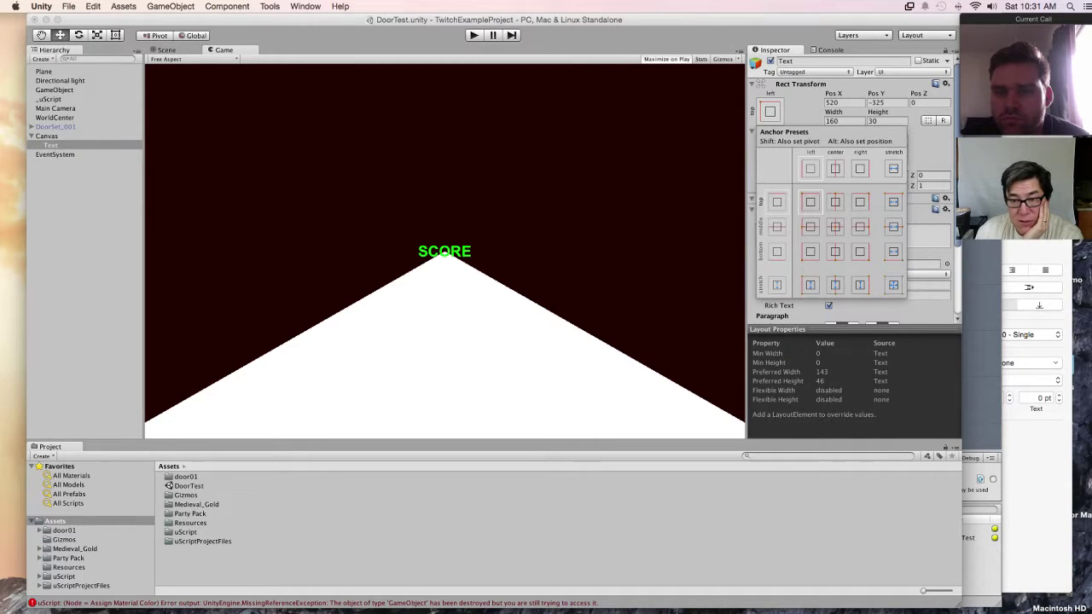
{"action": "key", "text": "Escape"}
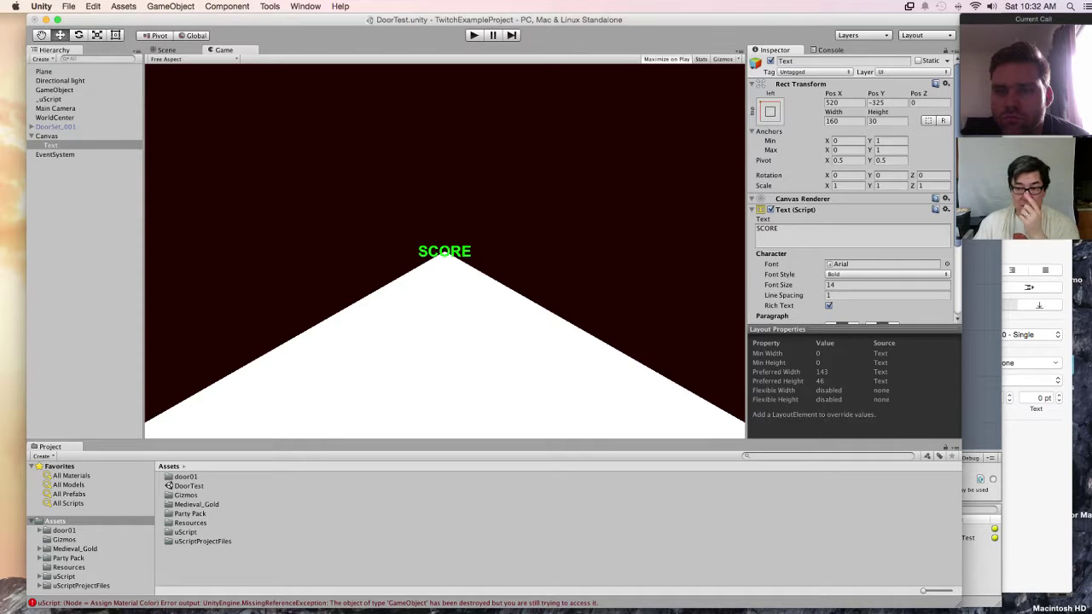
Set the SCORE text's Pos X and Pos Y to 0 and briefly play the scene to check its placement.
{"action": "left_click", "coordinate": [844, 102]}
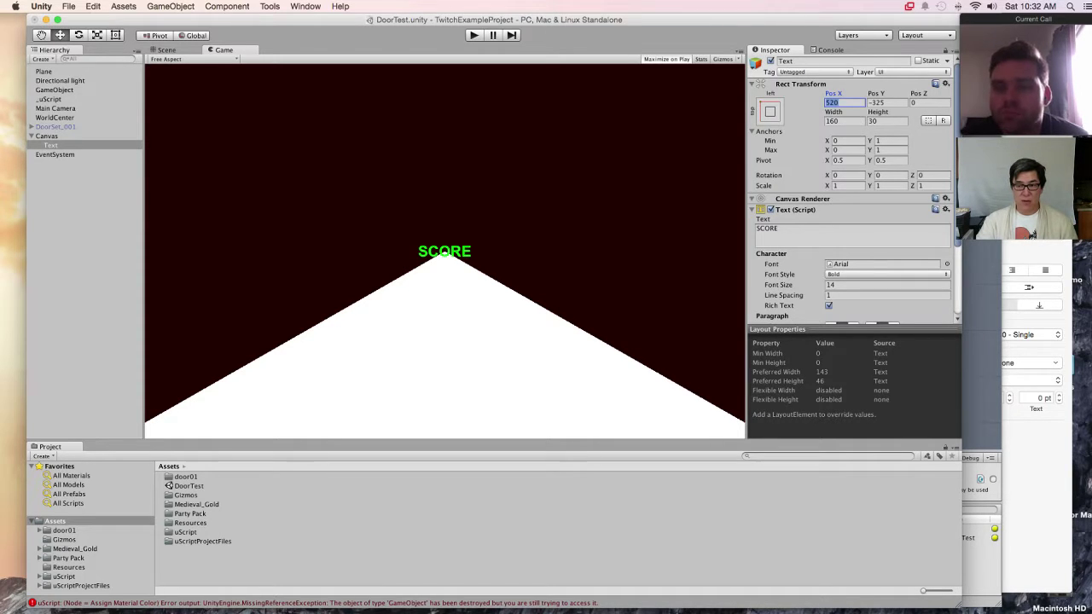
{"action": "left_click", "coordinate": [887, 103]}
{"action": "key", "text": "shift+Tab"}
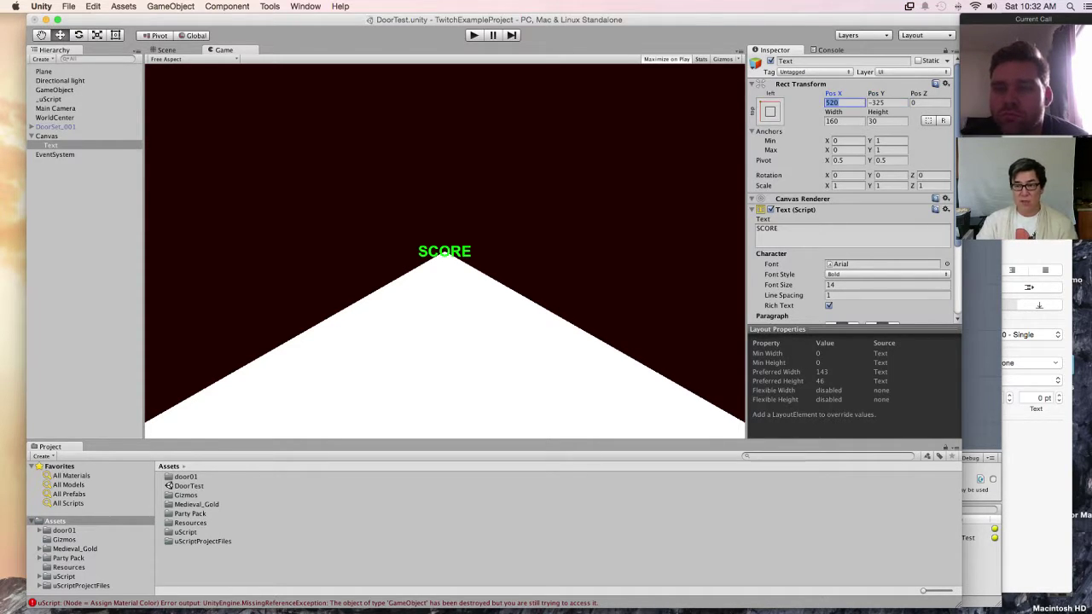
{"action": "type", "text": "0"}
{"action": "key", "text": "Tab"}
{"action": "type", "text": "0"}
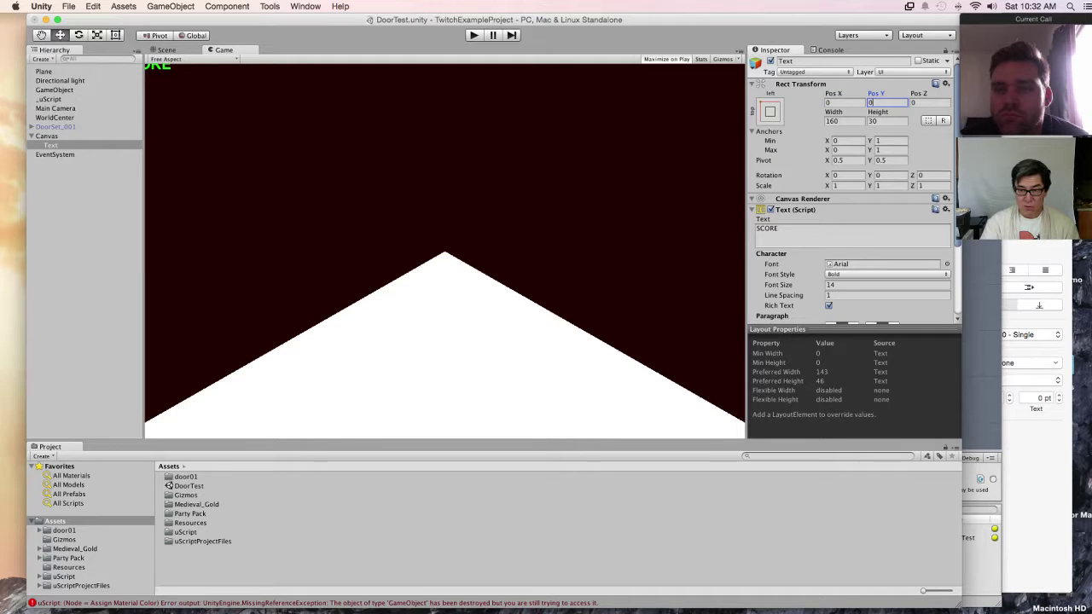
{"action": "key", "text": "Tab"}
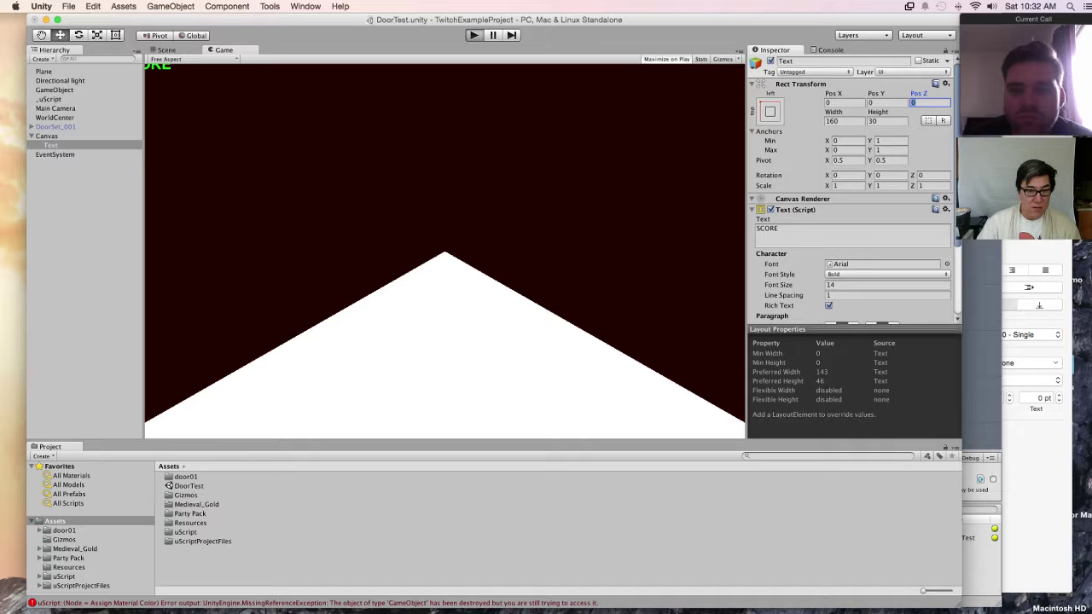
{"action": "key", "text": "Return"}
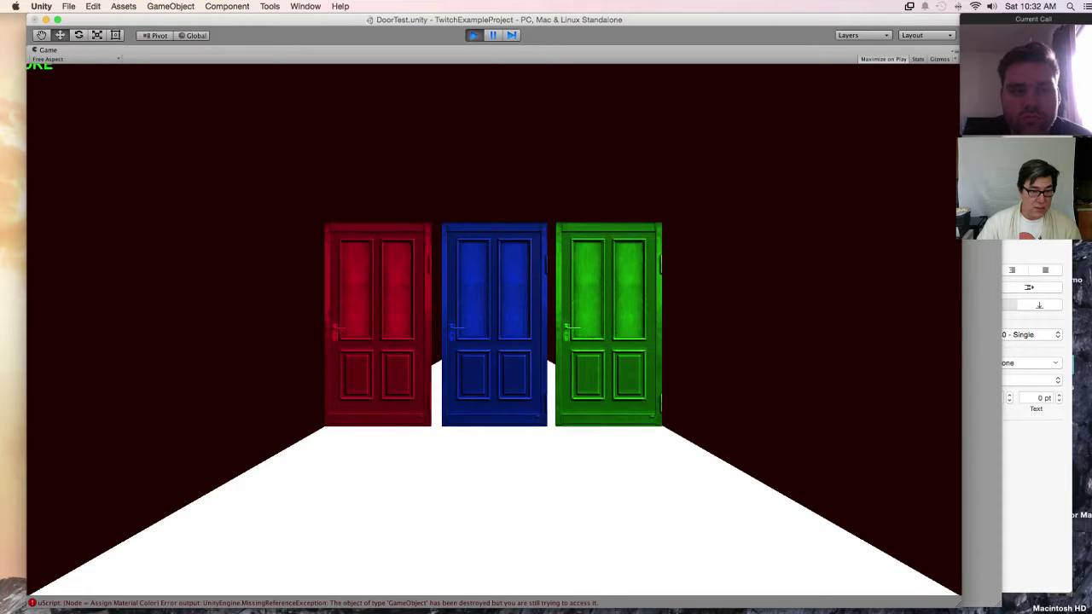
{"action": "key", "text": "super+p"}
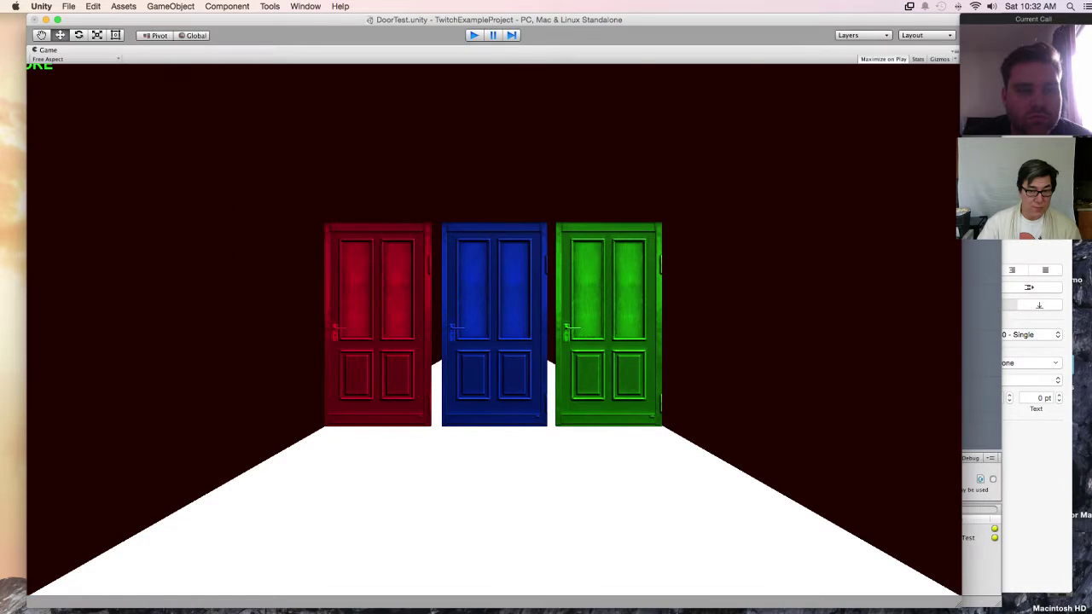
Try a Pos X of 50 for the SCORE text, settling on 60.
{"action": "left_click", "coordinate": [842, 103]}
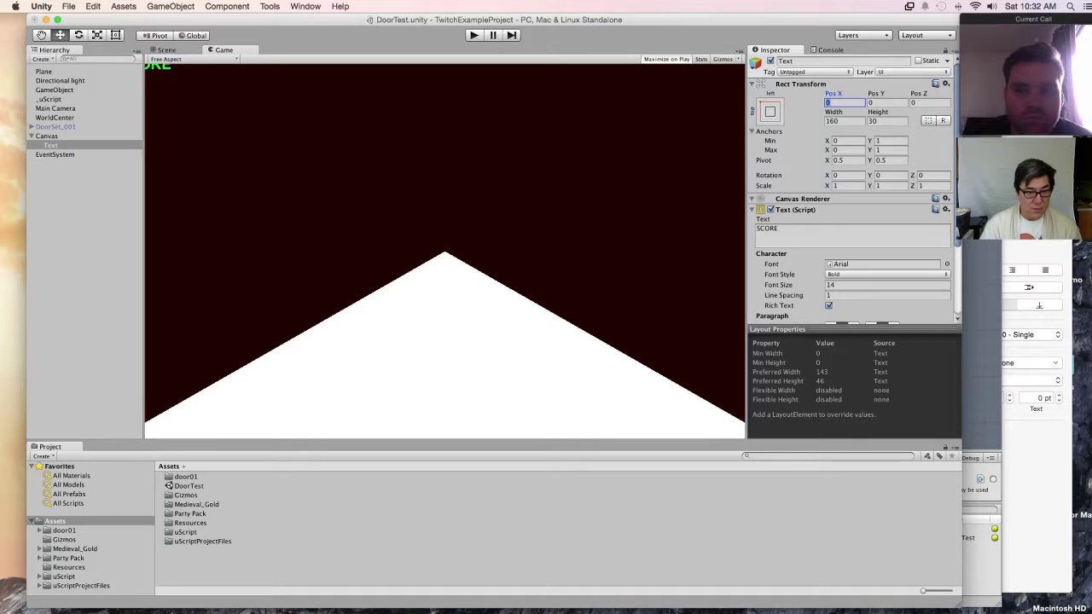
{"action": "type", "text": "10"}
{"action": "key", "text": "BackSpace"}
{"action": "key", "text": "BackSpace"}
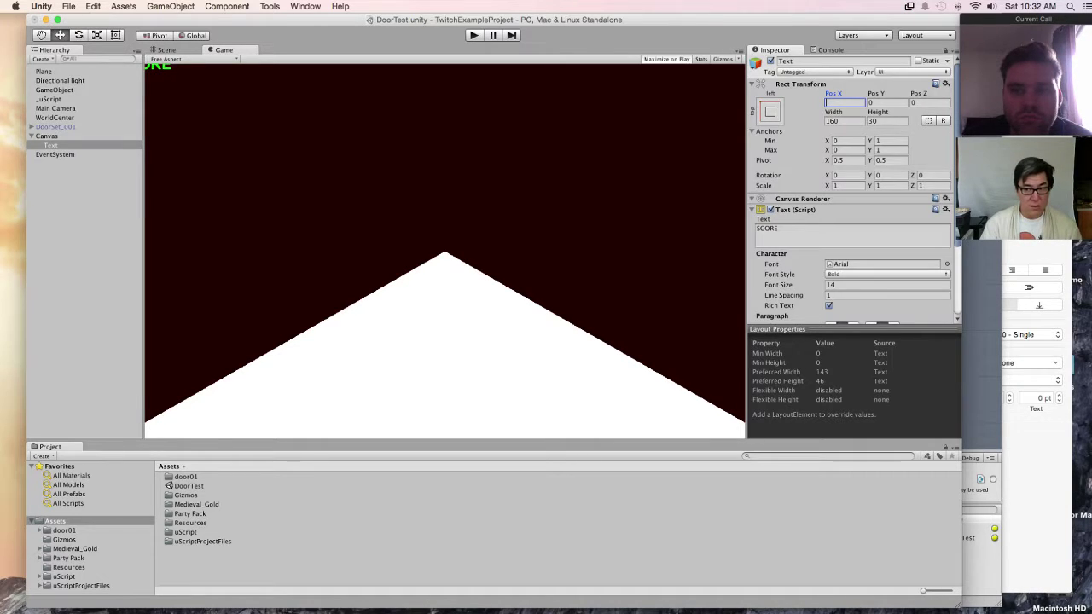
{"action": "type", "text": "50"}
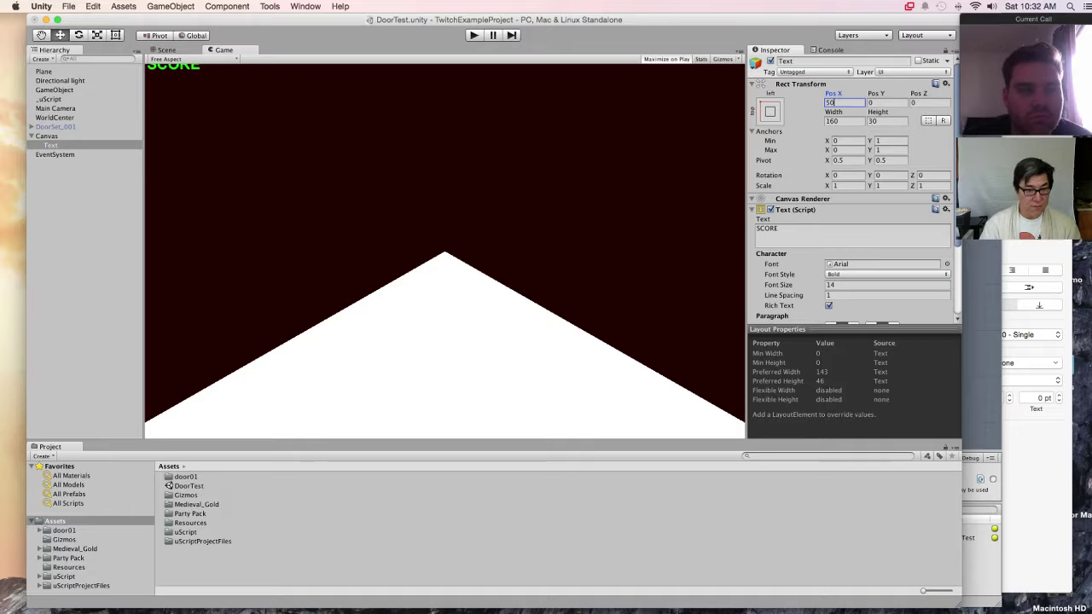
{"action": "key", "text": "BackSpace"}
{"action": "key", "text": "BackSpace"}
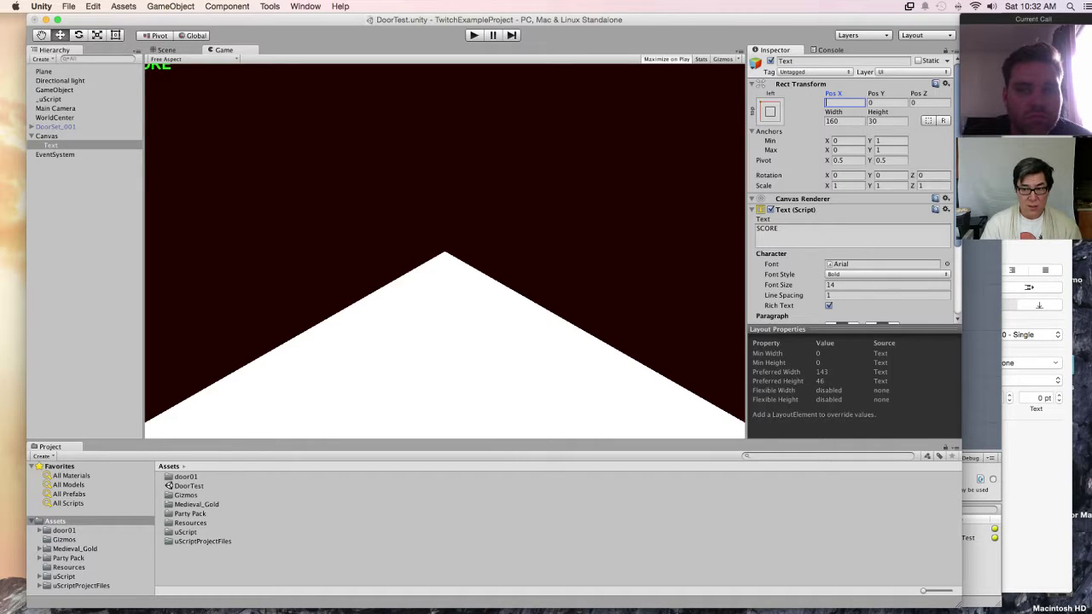
{"action": "type", "text": "60"}
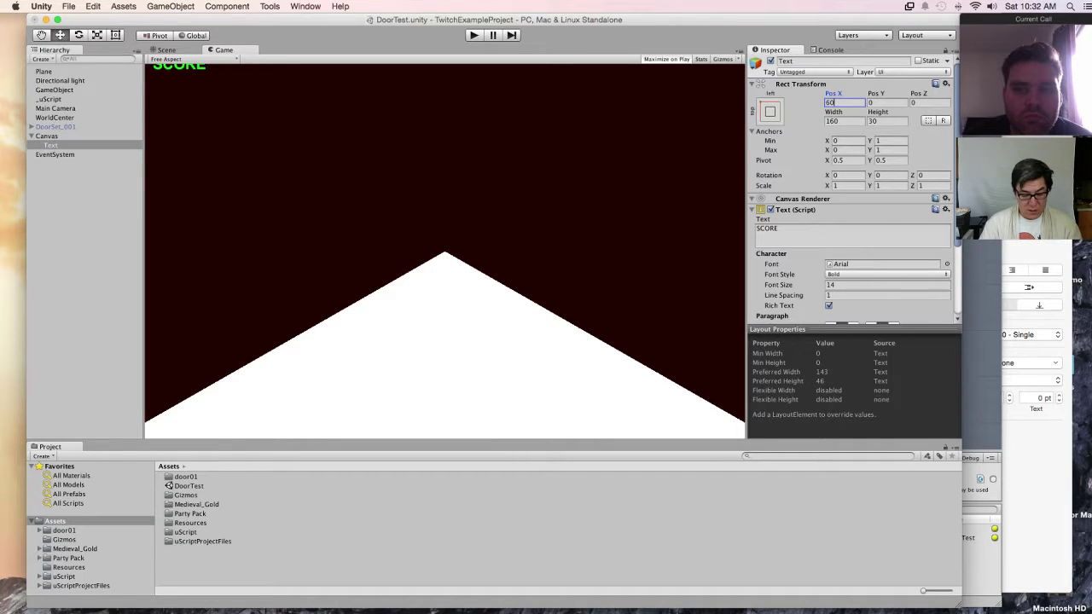
Set the SCORE text's Pos Y to -30.
{"action": "key", "text": "Tab"}
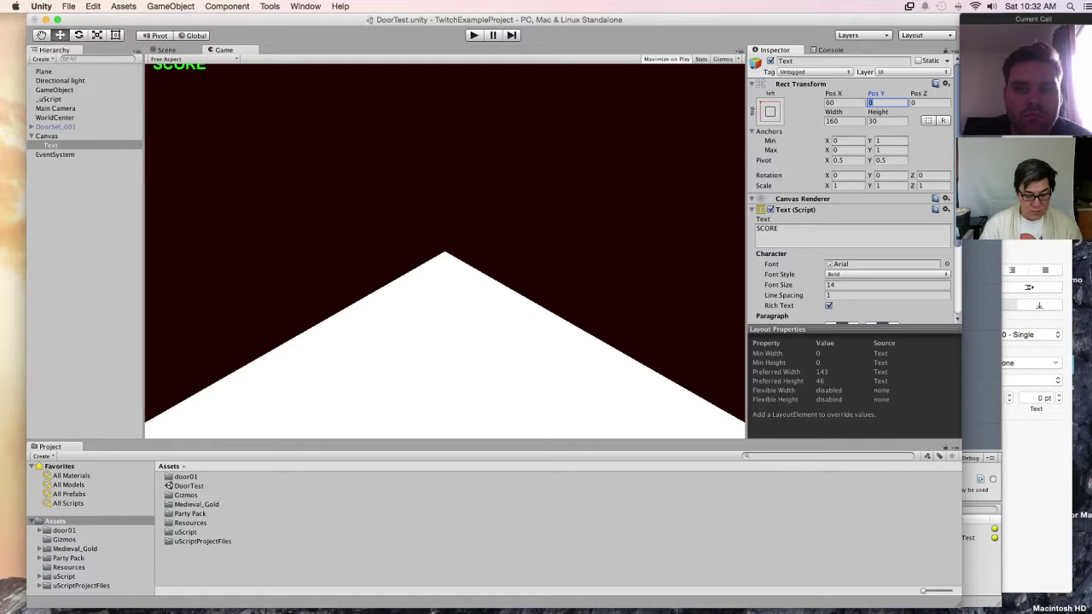
{"action": "type", "text": "30"}
{"action": "key", "text": "BackSpace"}
{"action": "key", "text": "BackSpace"}
{"action": "type", "text": "-30"}
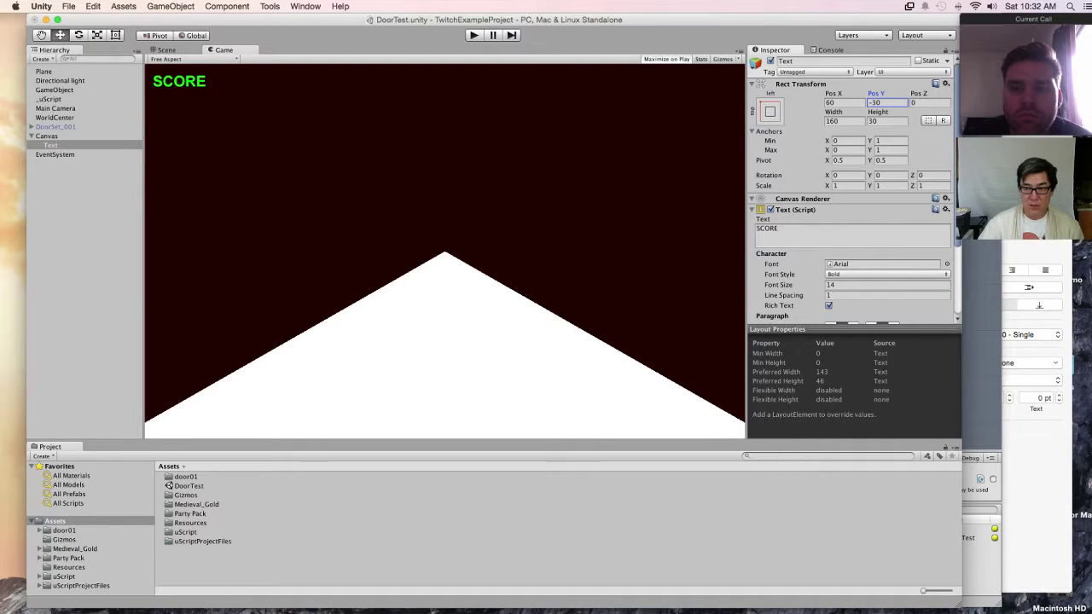
Play the scene to check the SCORE label's placement beside the doors, and stop it again.
{"action": "key", "text": "super+p"}
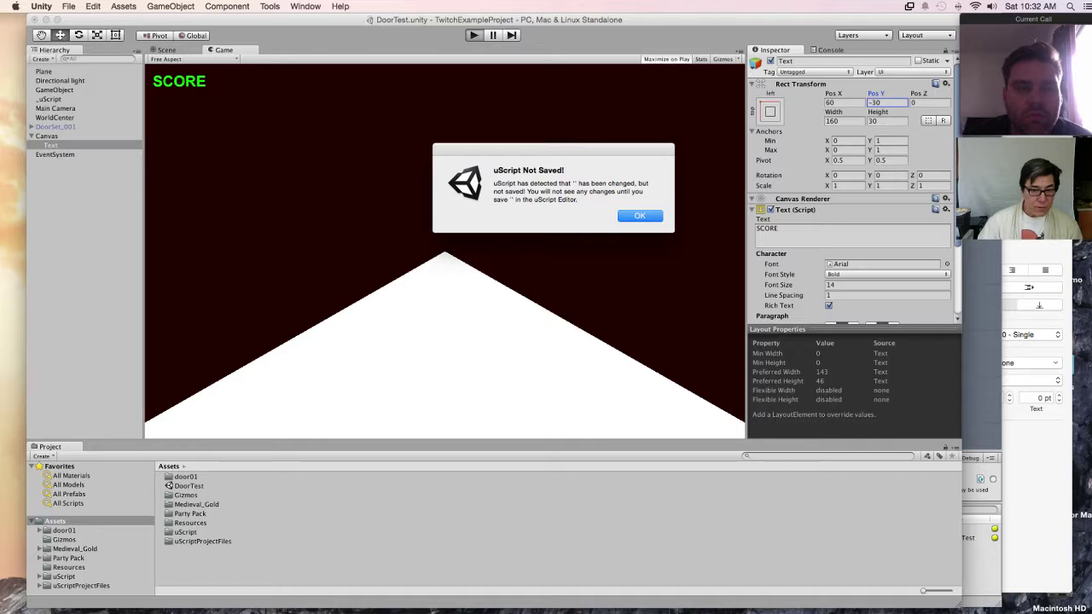
{"action": "key", "text": "Return"}
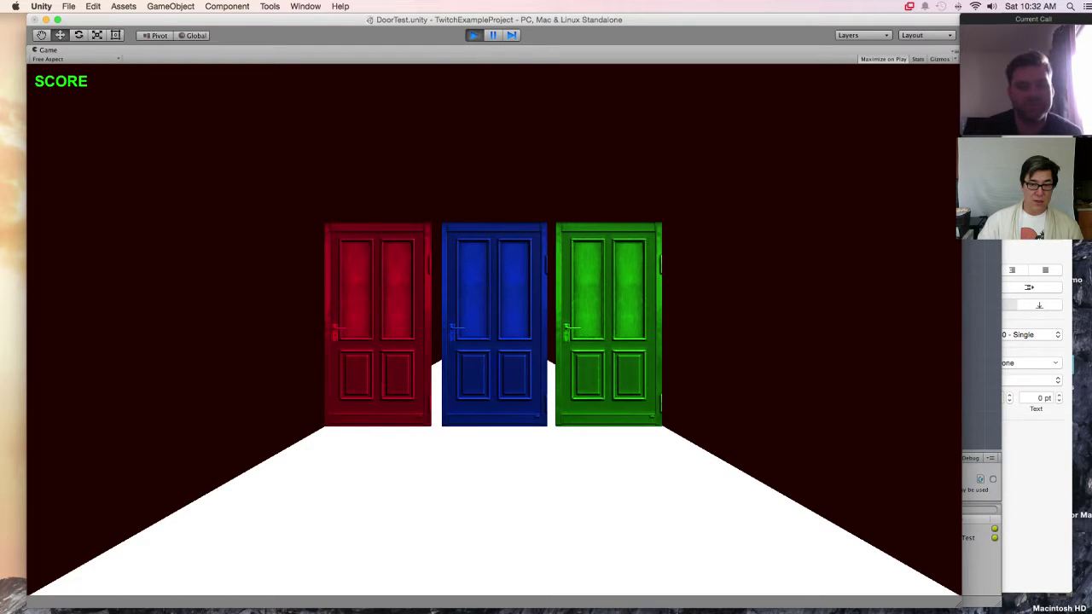
{"action": "key", "text": "super+p"}
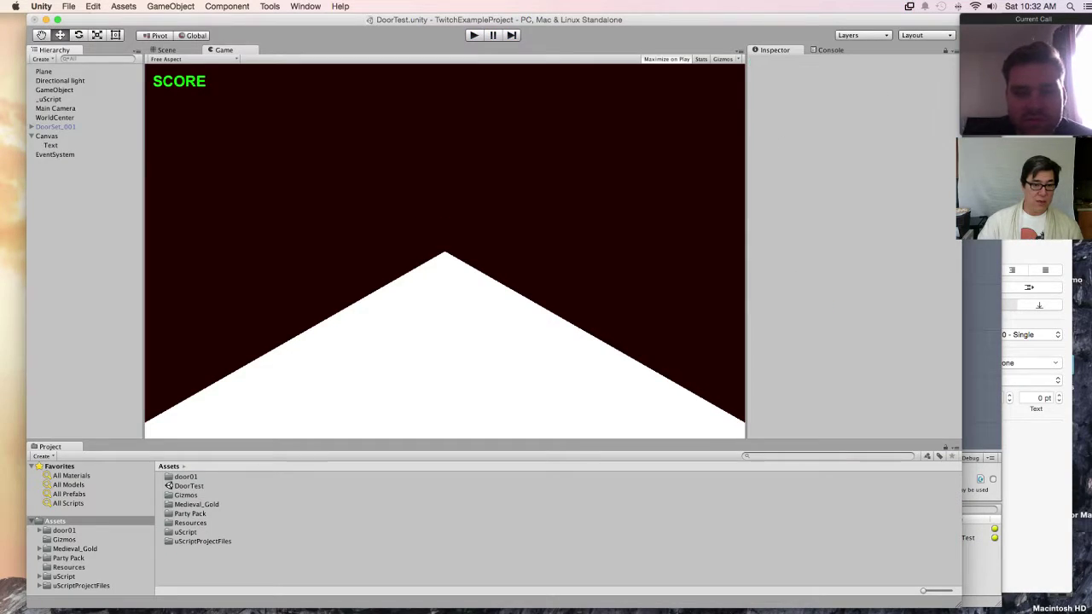
Try to rename the canvas's Text object to Text - "SCORE".
{"action": "left_click", "coordinate": [50, 144]}
{"action": "left_click", "coordinate": [843, 61]}
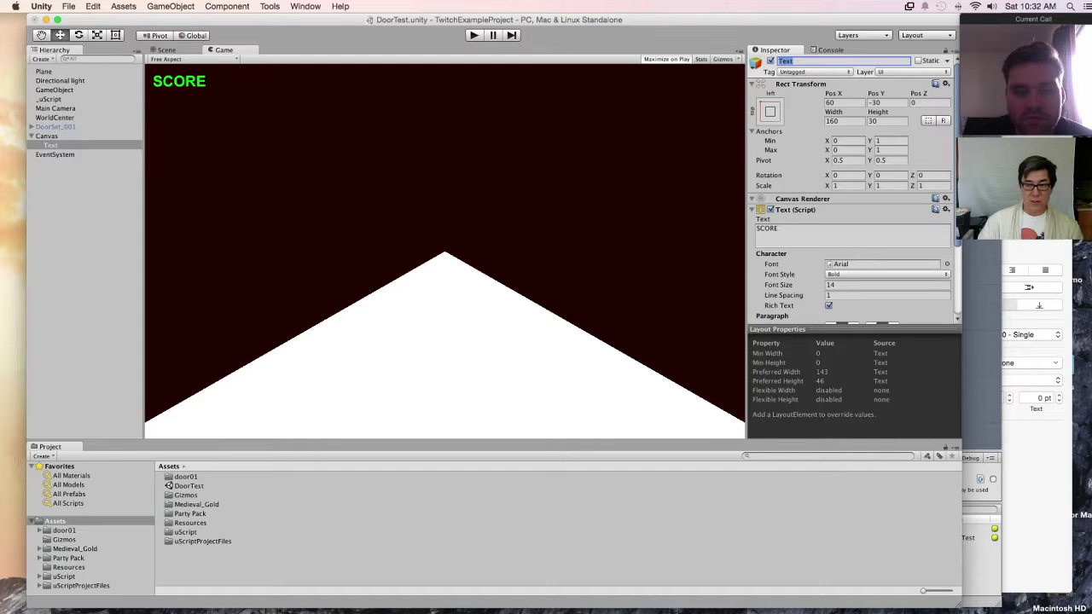
{"action": "left_click", "coordinate": [793, 60]}
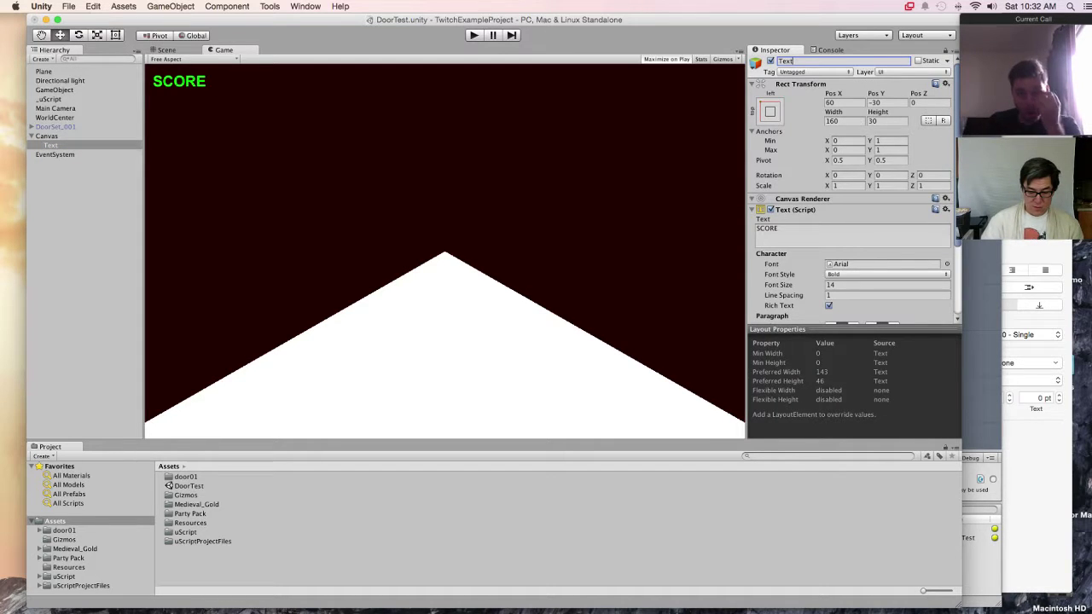
{"action": "type", "text": "- \""}
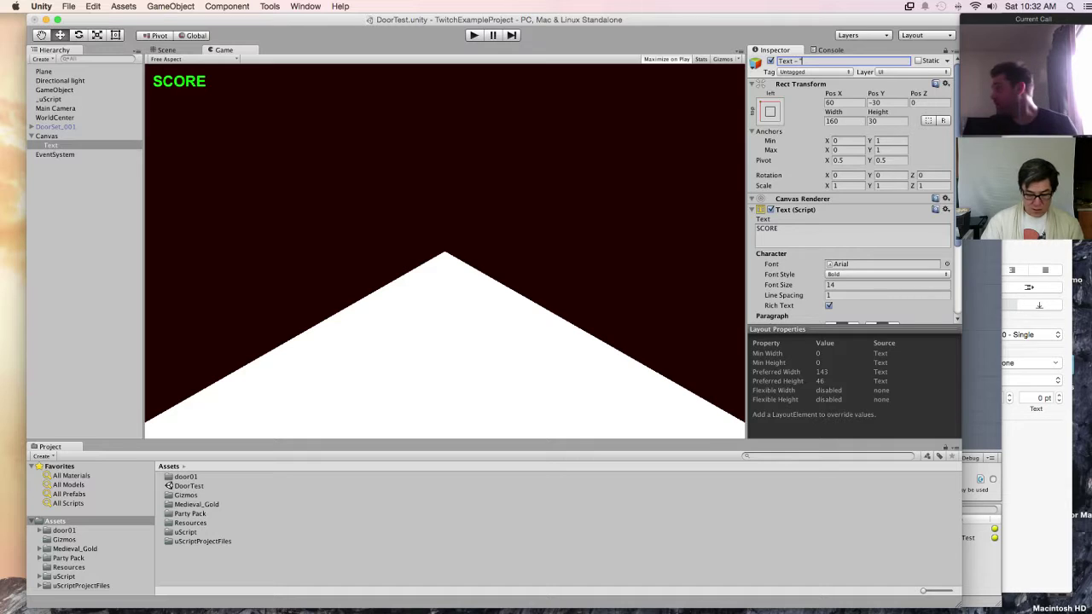
{"action": "type", "text": "SCORE"}
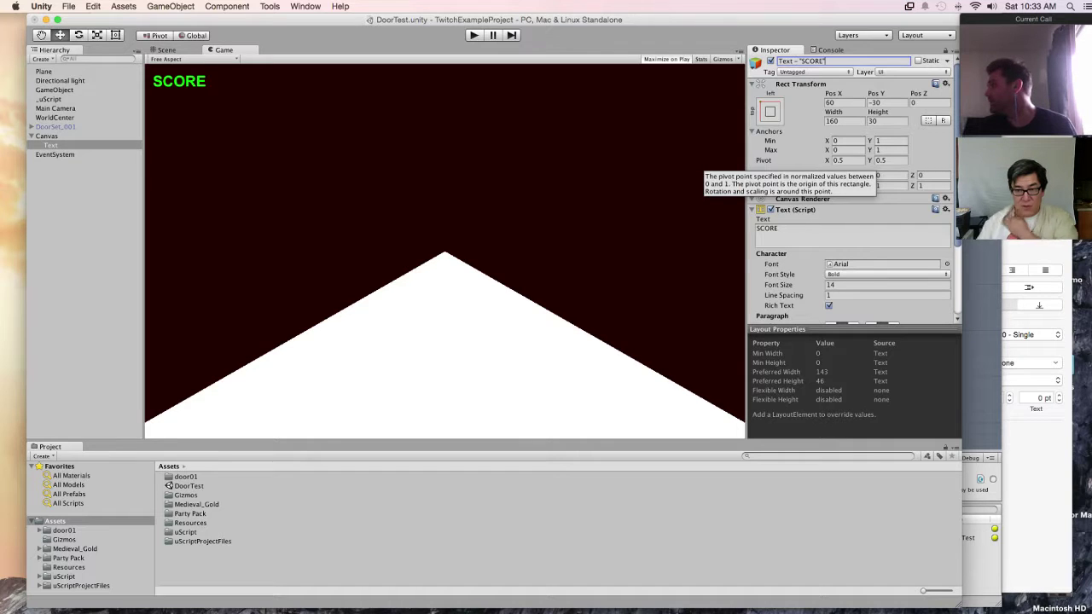
{"action": "left_click", "coordinate": [69, 188]}
Add a new UI Text object as a child of the SCORE text.
{"action": "left_click", "coordinate": [68, 145]}
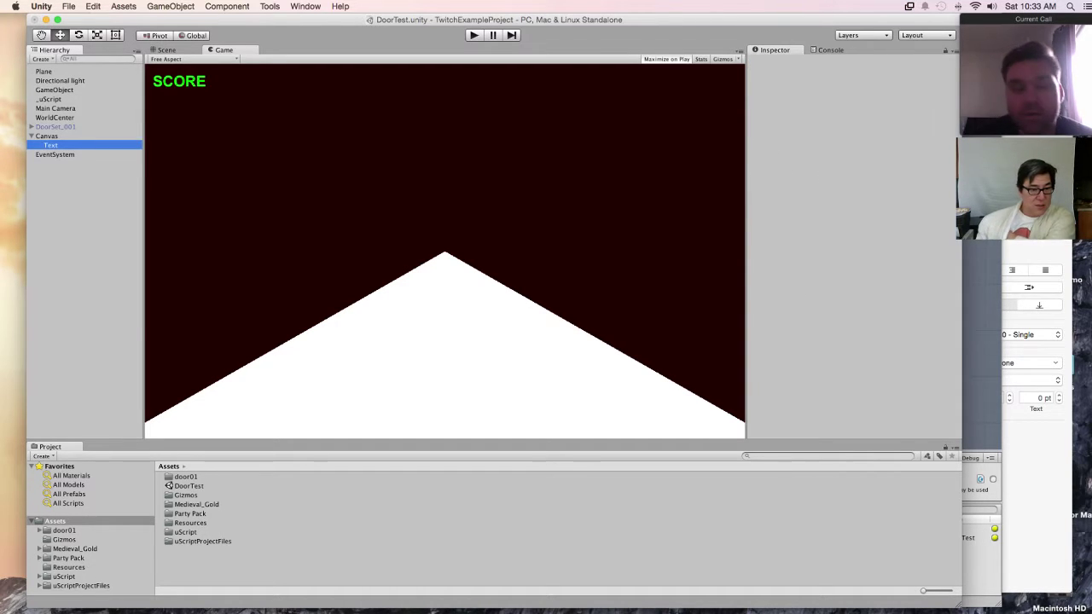
{"action": "right_click", "coordinate": [67, 145]}
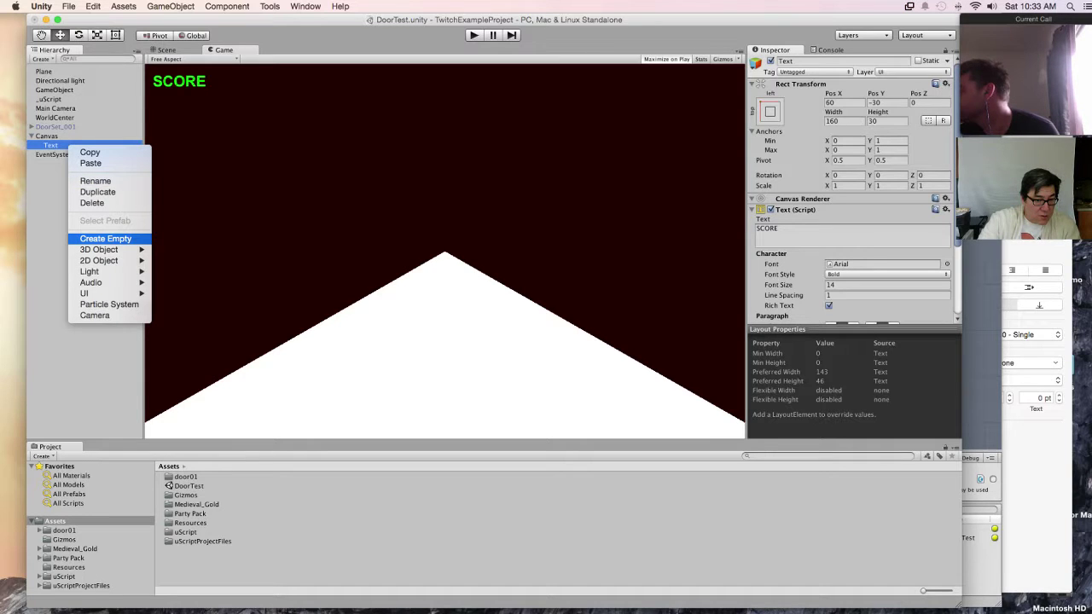
{"action": "mouse_move", "coordinate": [94, 292]}
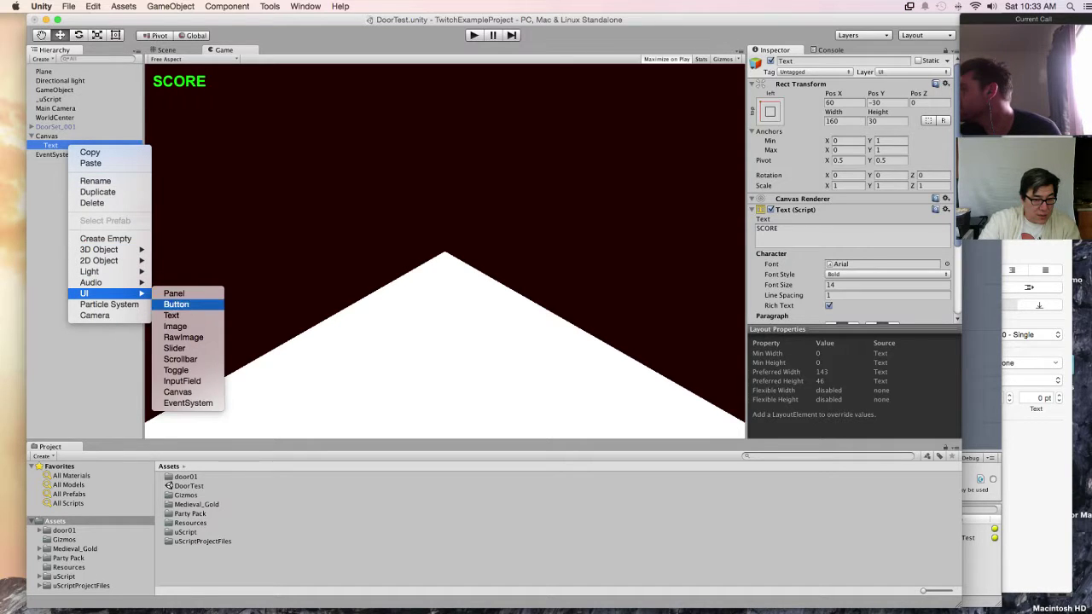
{"action": "left_click", "coordinate": [171, 315]}
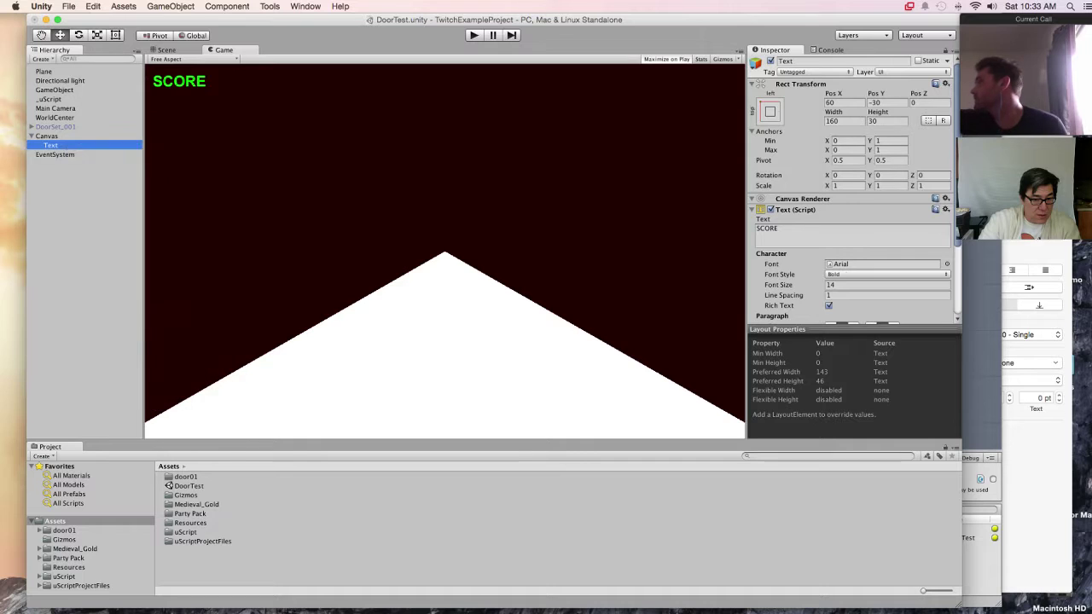
Try to rename the SCORE text's child object to Text - Score Digits.
{"action": "left_click", "coordinate": [842, 61]}
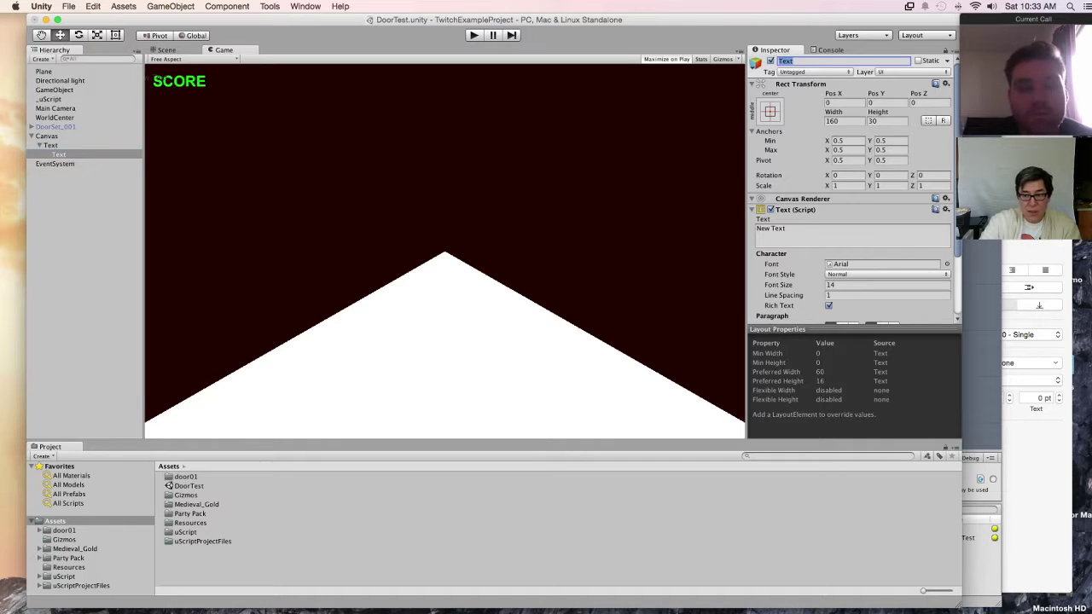
{"action": "type", "text": "SCore"}
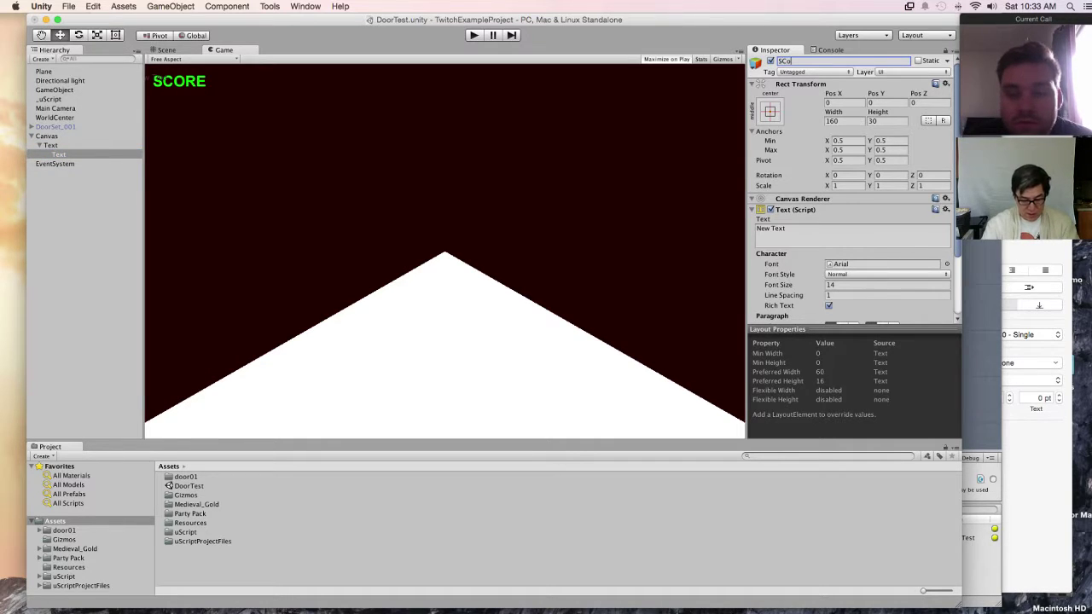
{"action": "key", "text": "BackSpace"}
{"action": "key", "text": "BackSpace"}
{"action": "key", "text": "BackSpace"}
{"action": "key", "text": "BackSpace"}
{"action": "key", "text": "BackSpace"}
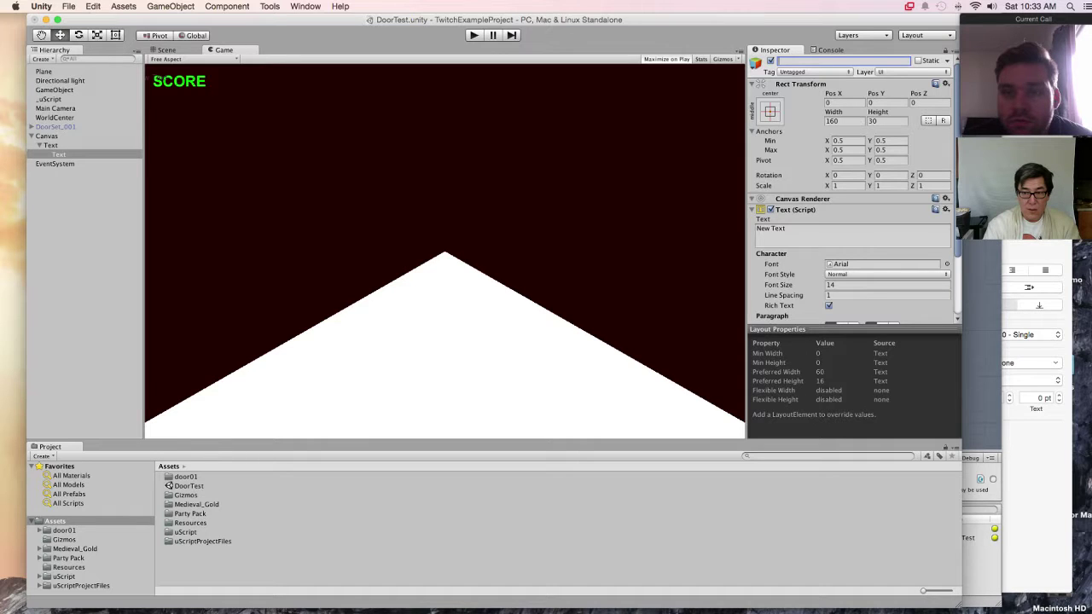
{"action": "type", "text": "Text"}
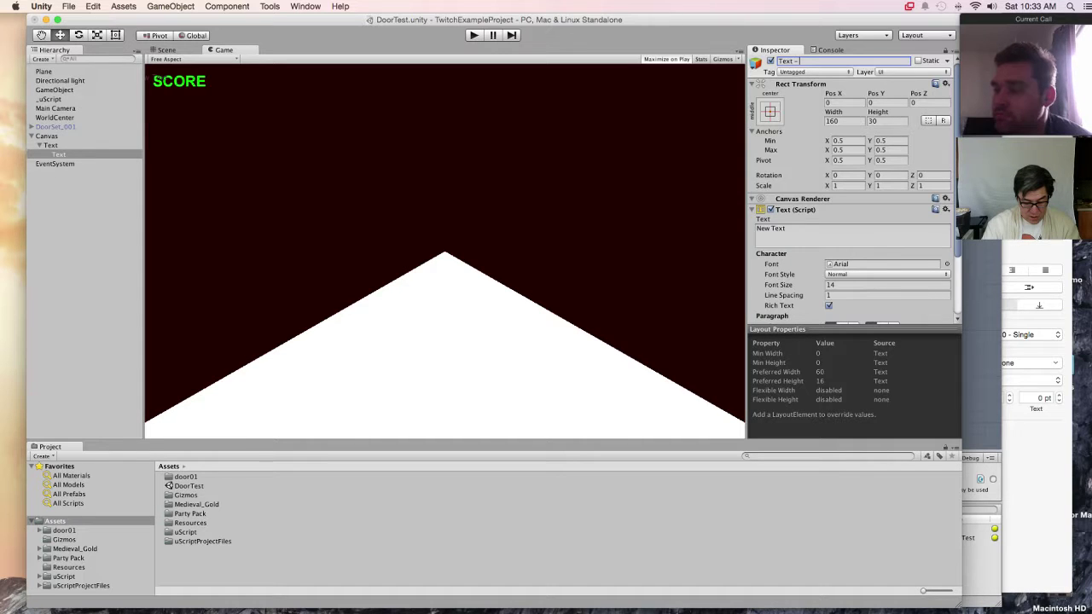
{"action": "type", "text": " - Score D"}
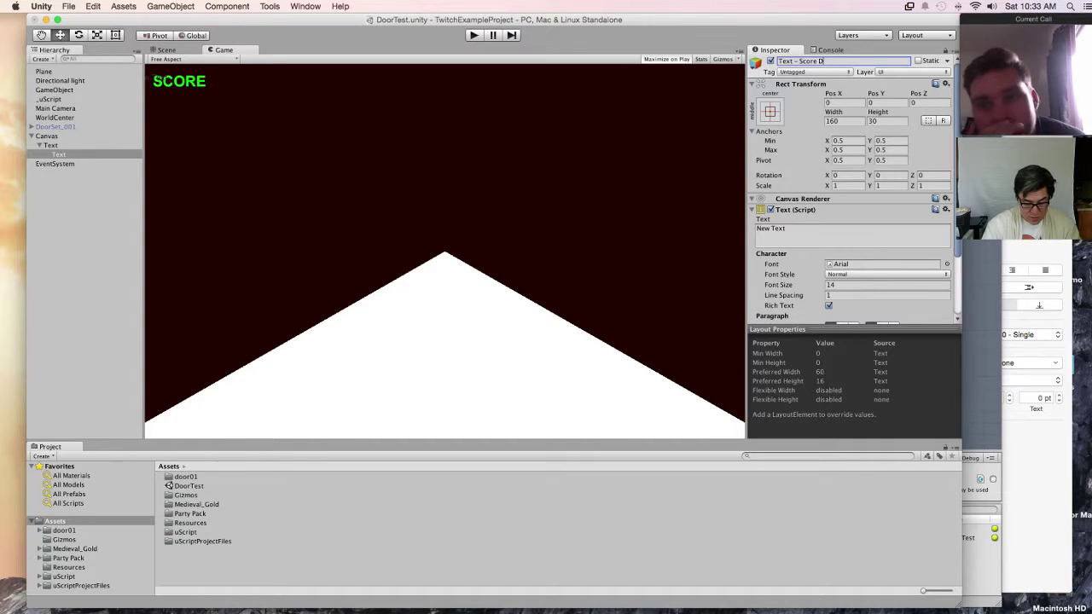
{"action": "type", "text": "igit"}
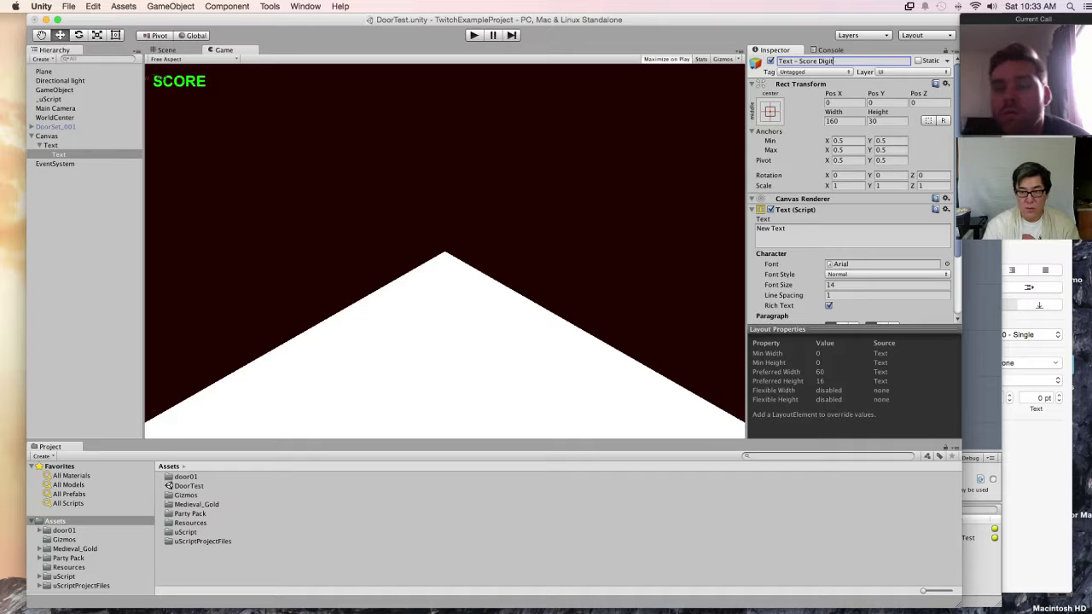
{"action": "type", "text": "s"}
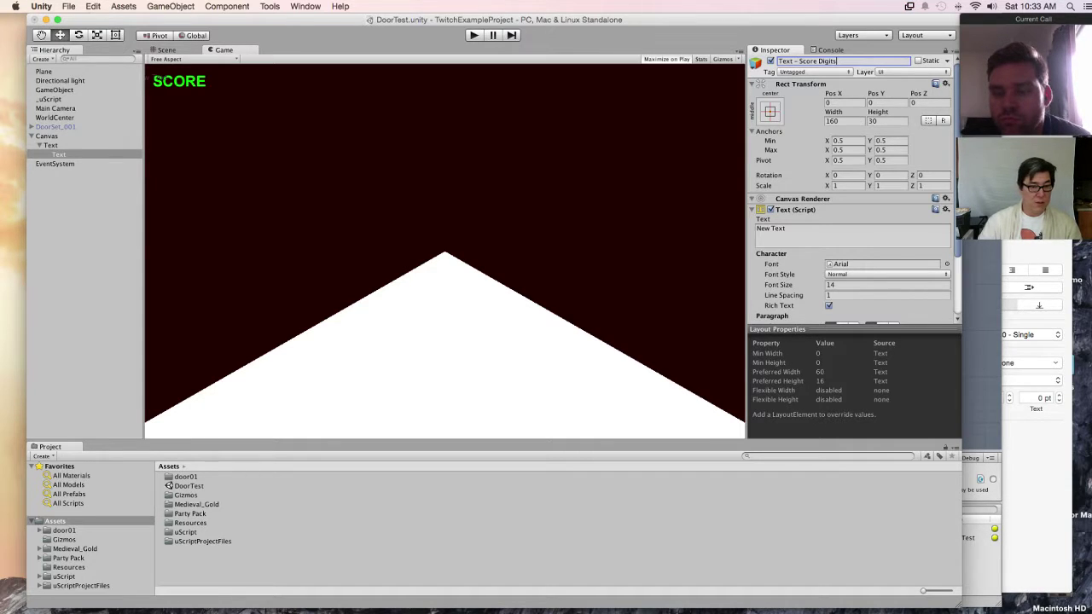
Anchor the child text to the middle left of its parent SCORE text.
{"action": "left_click", "coordinate": [770, 111]}
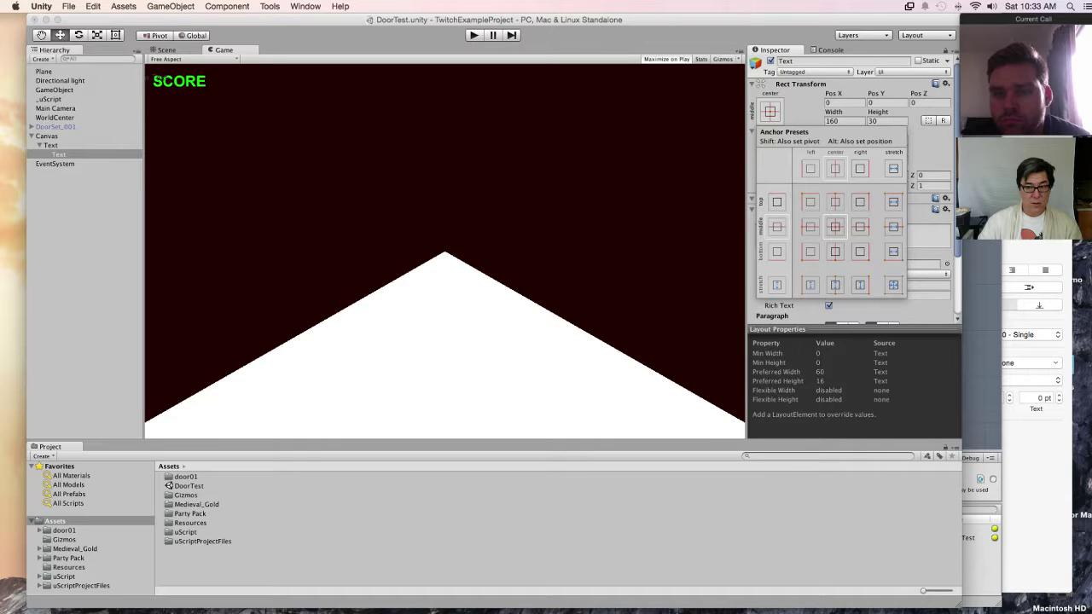
{"action": "left_click", "coordinate": [809, 226]}
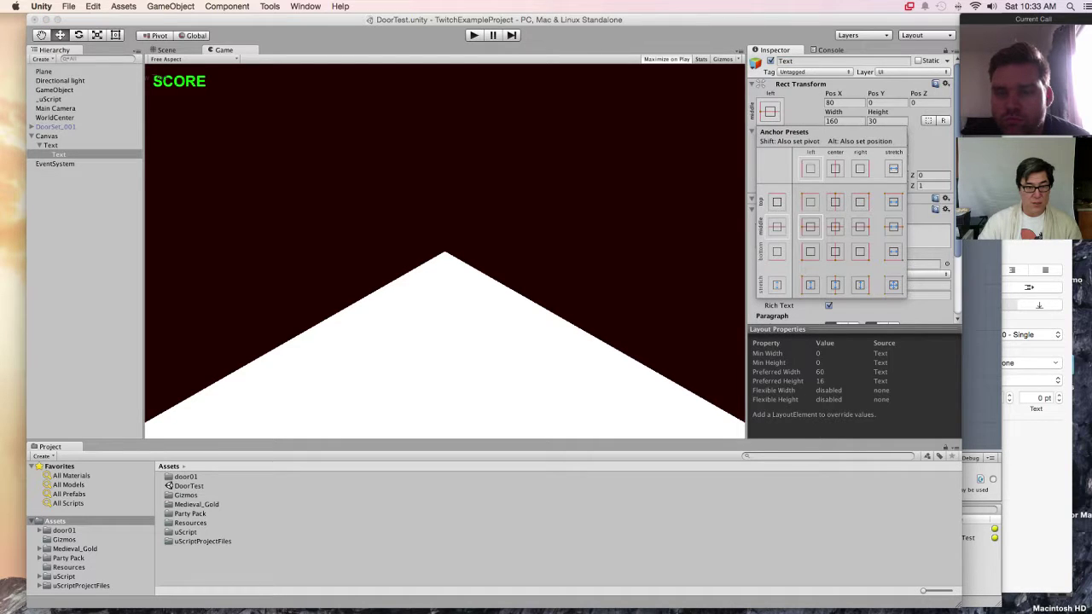
{"action": "key", "text": "Escape"}
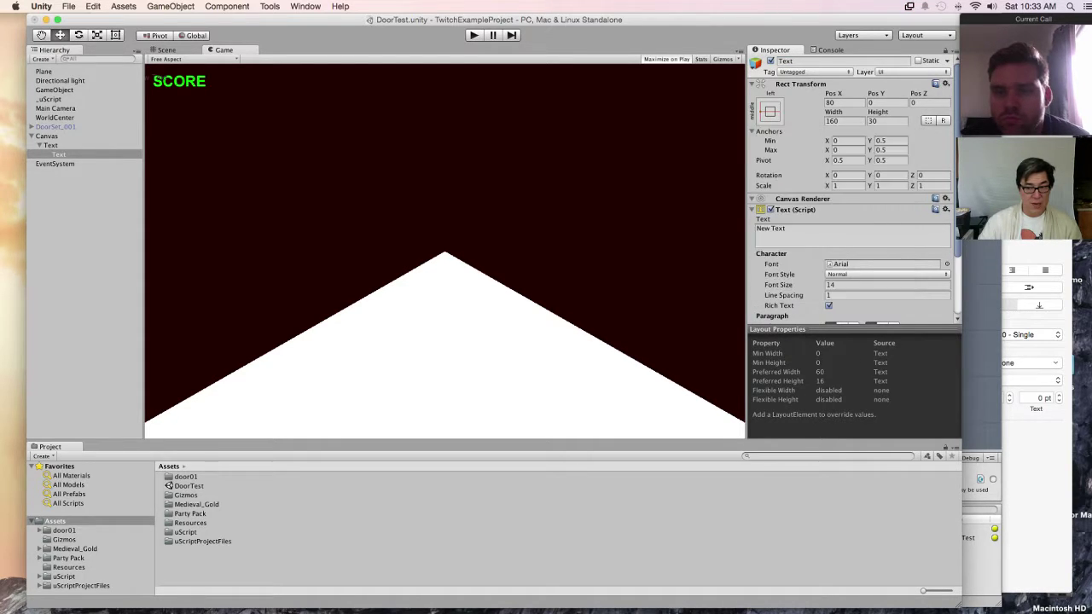
Review the parent SCORE text's character and paragraph settings and its anchor preset.
{"action": "left_click", "coordinate": [50, 145]}
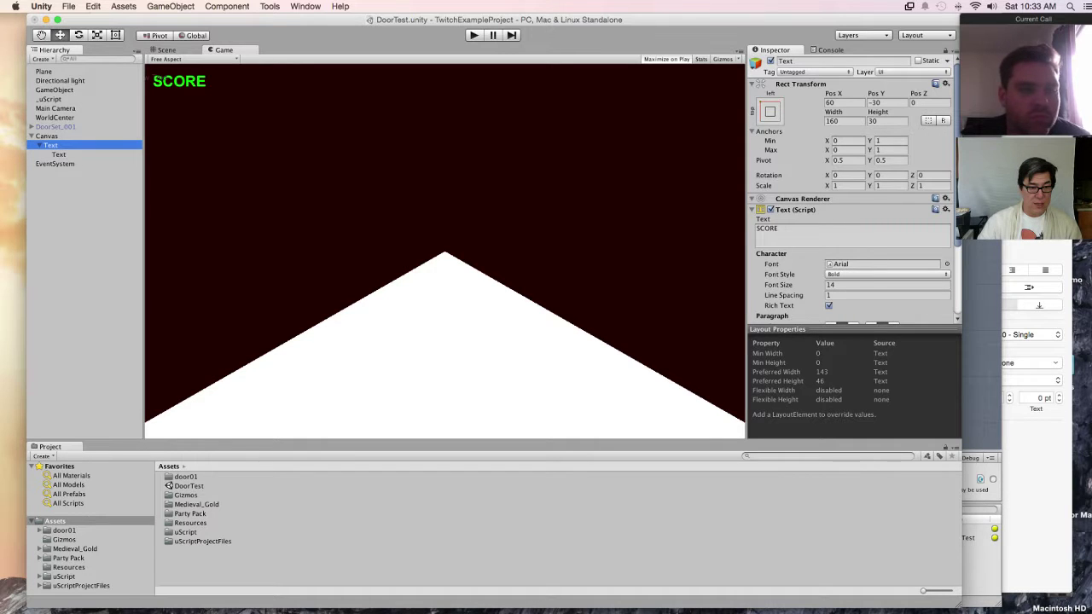
{"action": "scroll", "coordinate": [853, 187], "scroll_direction": "down", "scroll_amount": 3}
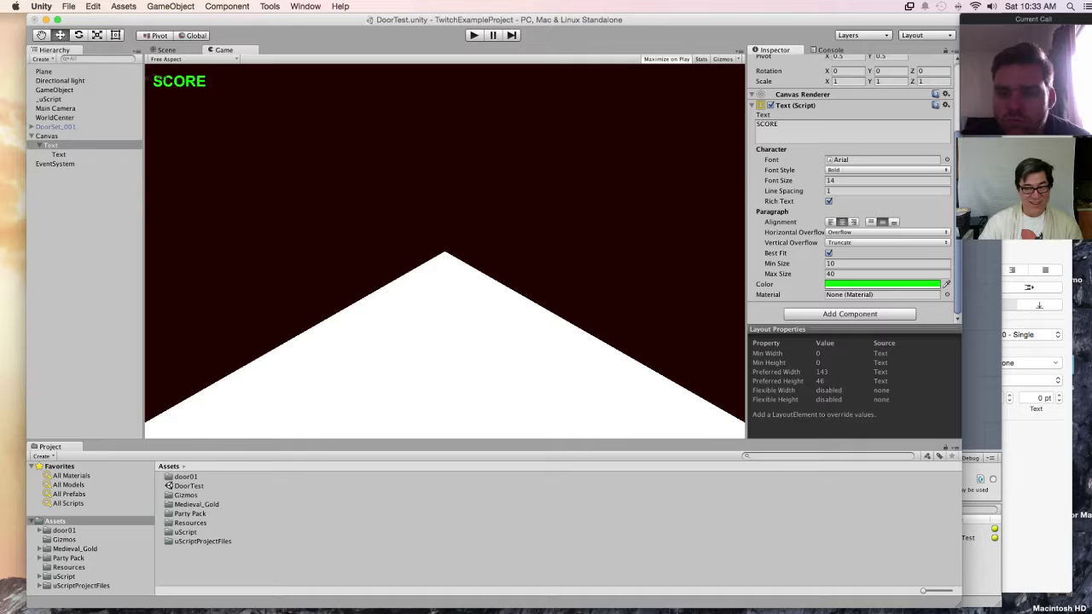
{"action": "left_click", "coordinate": [767, 123]}
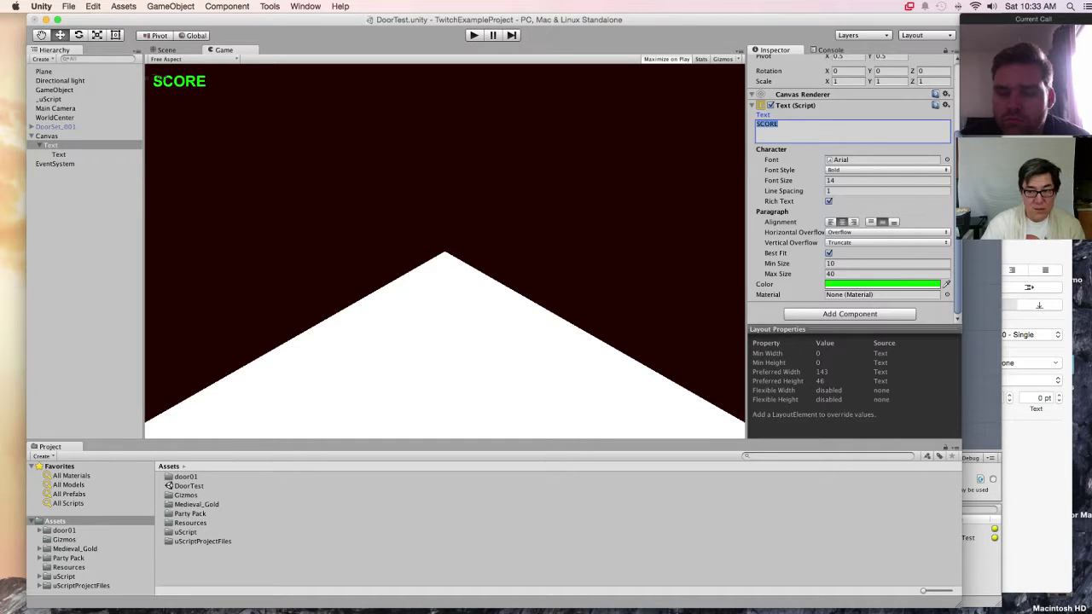
{"action": "left_click", "coordinate": [50, 145]}
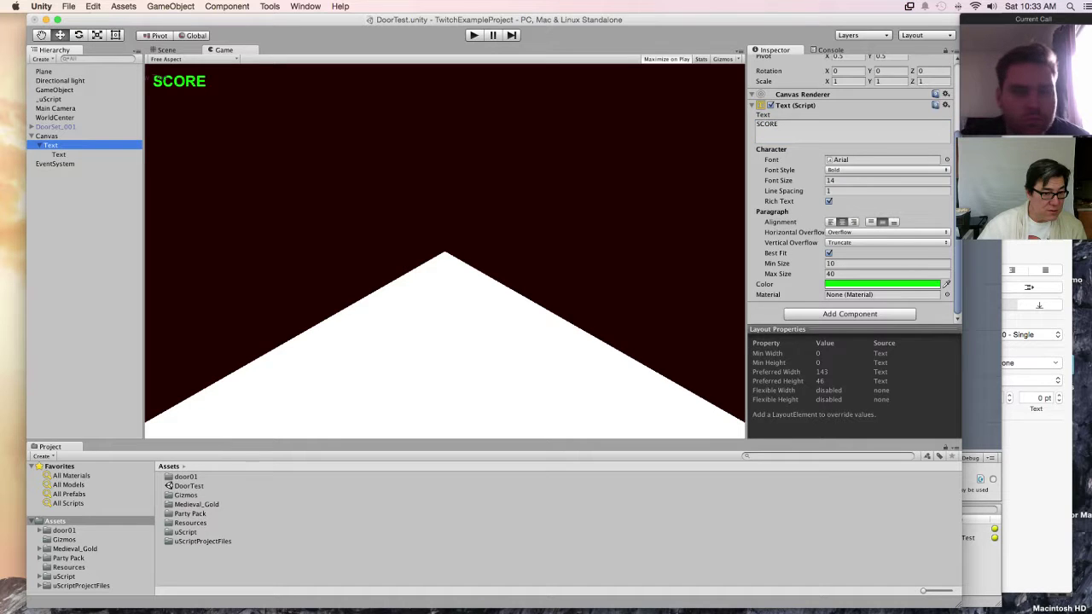
{"action": "scroll", "coordinate": [853, 188], "scroll_direction": "up", "scroll_amount": 3}
{"action": "left_click", "coordinate": [769, 111]}
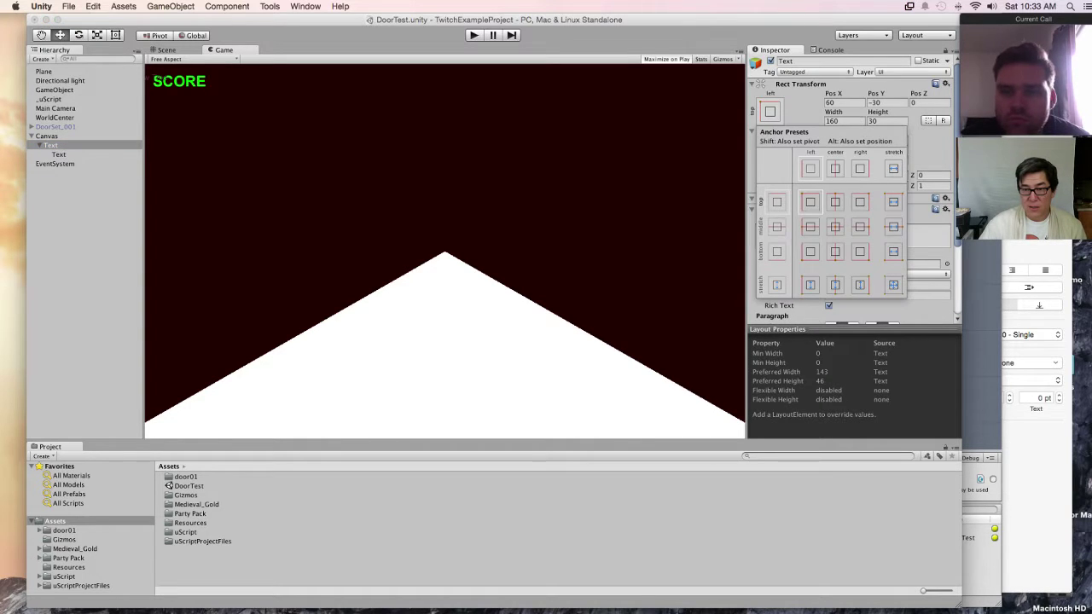
{"action": "left_click", "coordinate": [50, 145]}
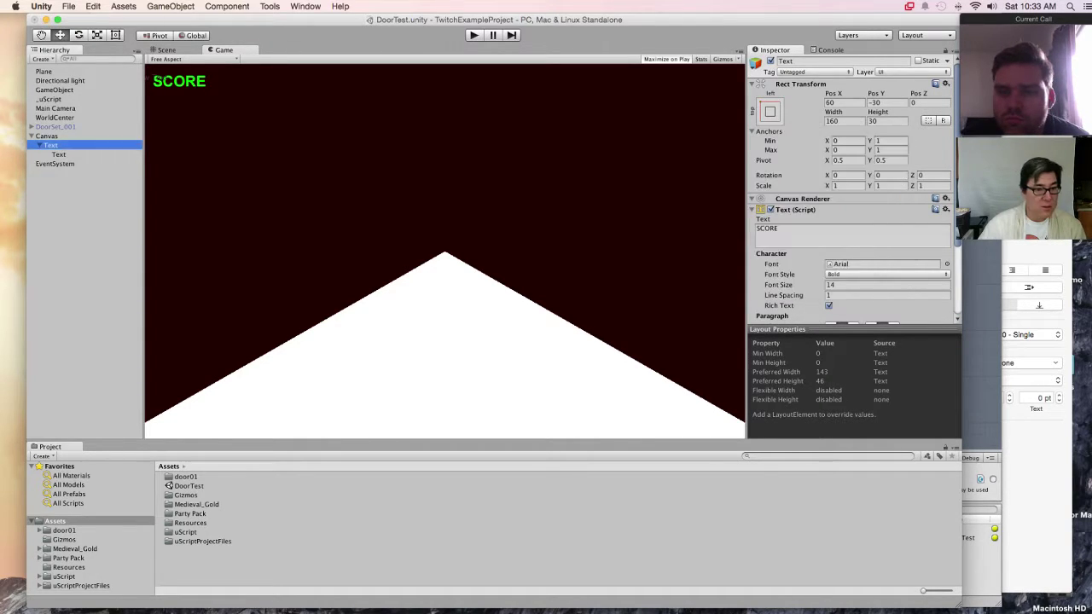
Set the child text's content to the six-digit placeholder 000000.
{"action": "left_click", "coordinate": [59, 154]}
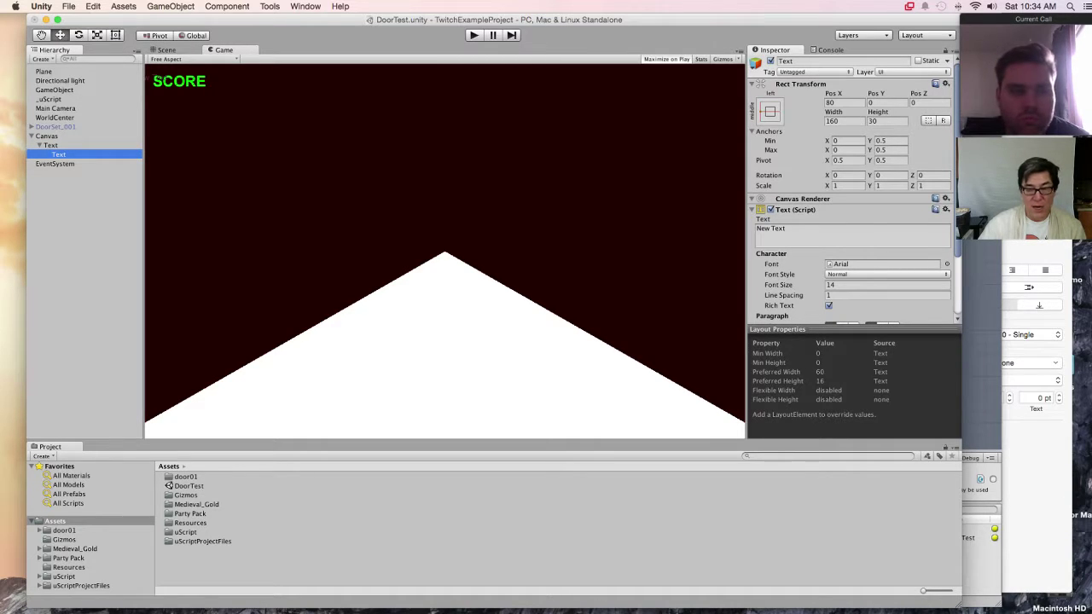
{"action": "left_click", "coordinate": [795, 232]}
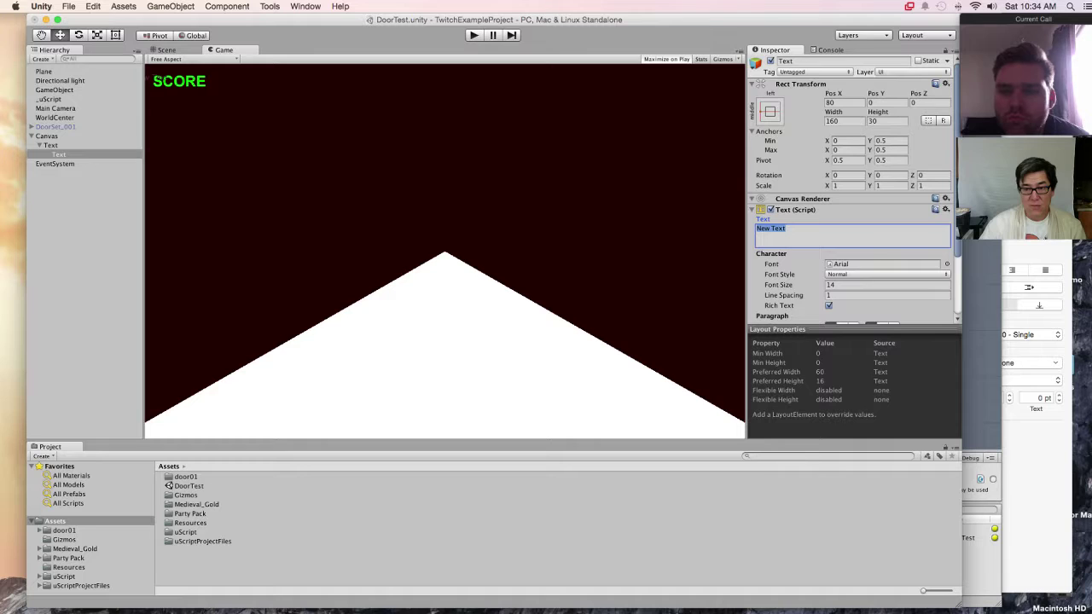
{"action": "type", "text": "000000"}
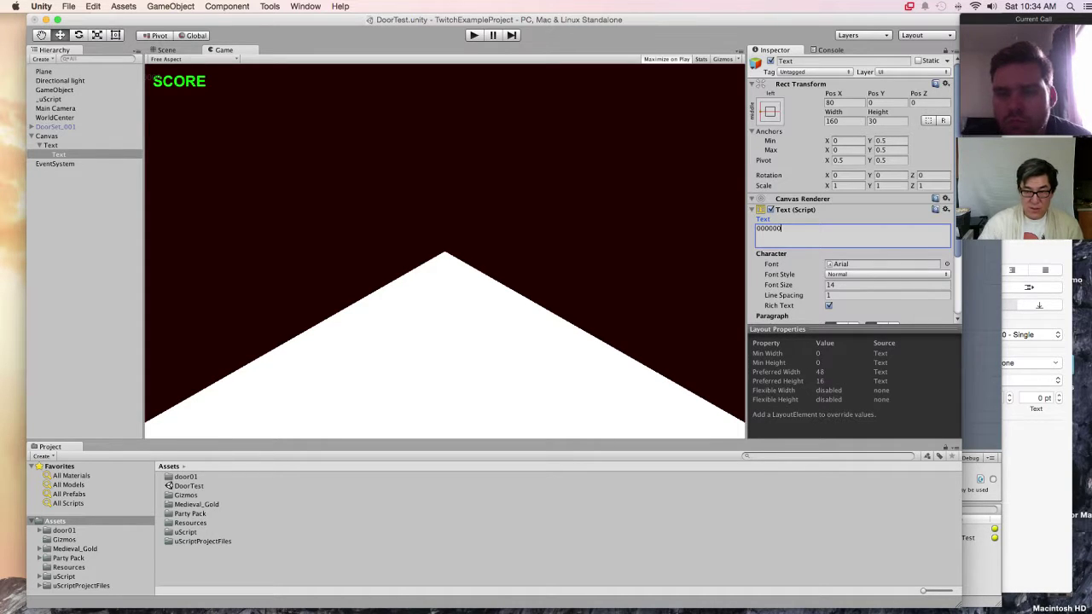
{"action": "type", "text": "0000"}
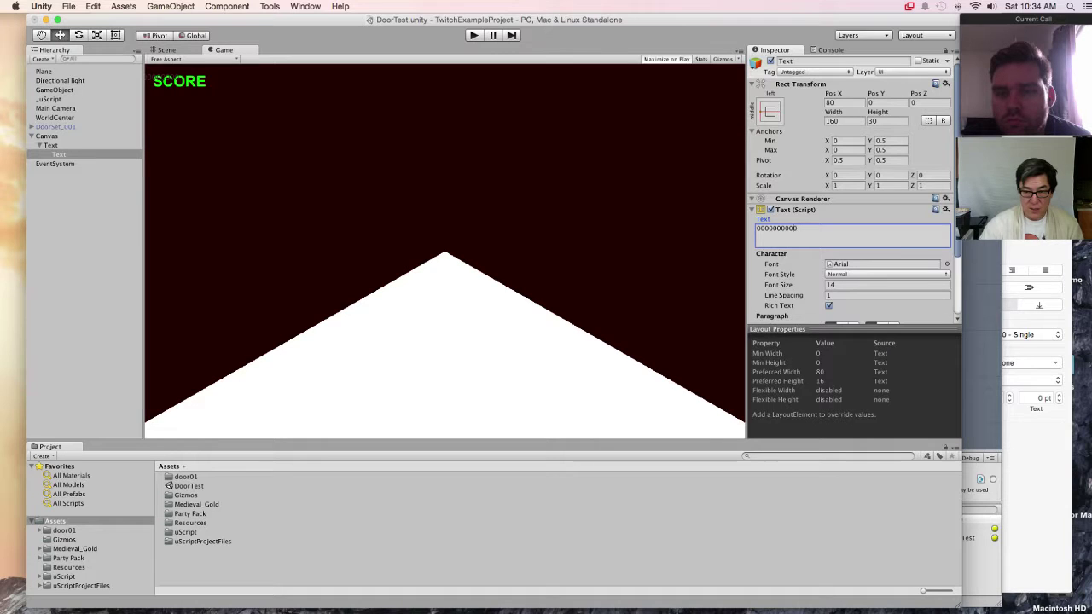
{"action": "key", "text": "Left"}
{"action": "key", "text": "Left"}
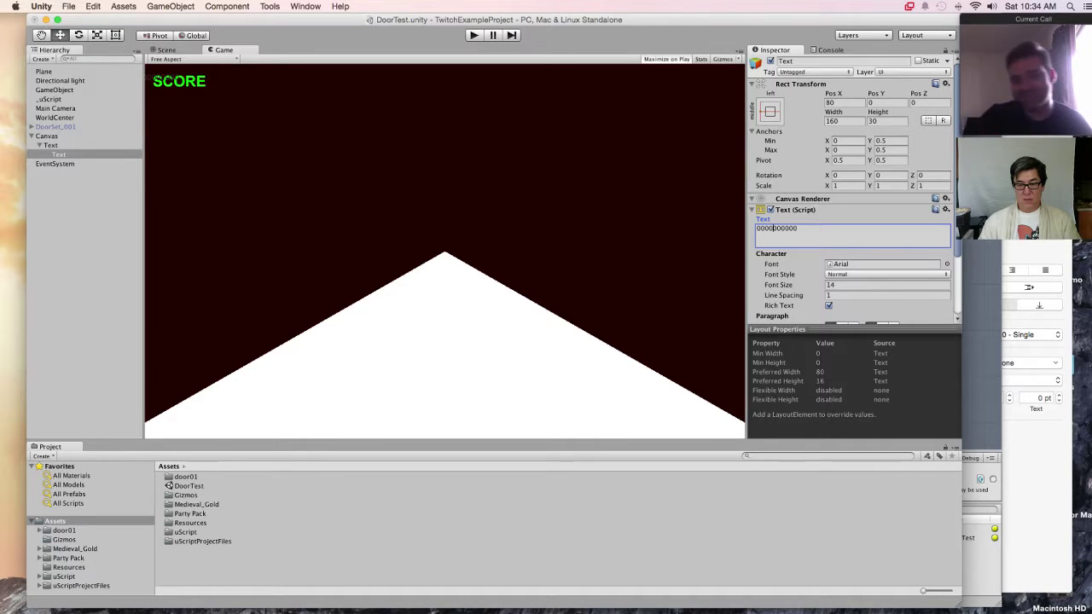
{"action": "left_click_drag", "start_coordinate": [774, 228], "coordinate": [757, 229]}
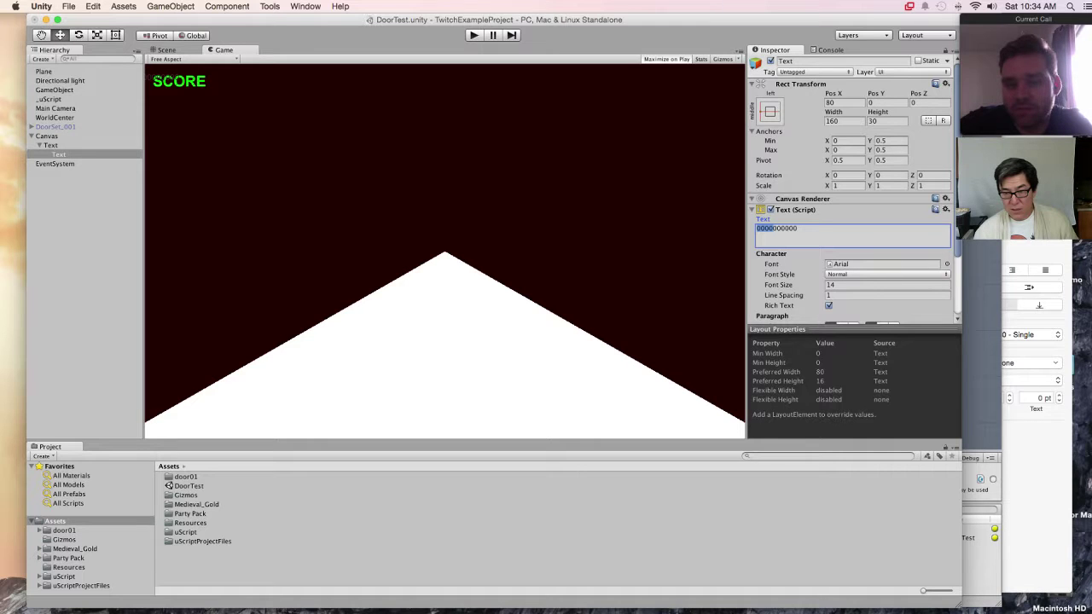
{"action": "key", "text": "BackSpace"}
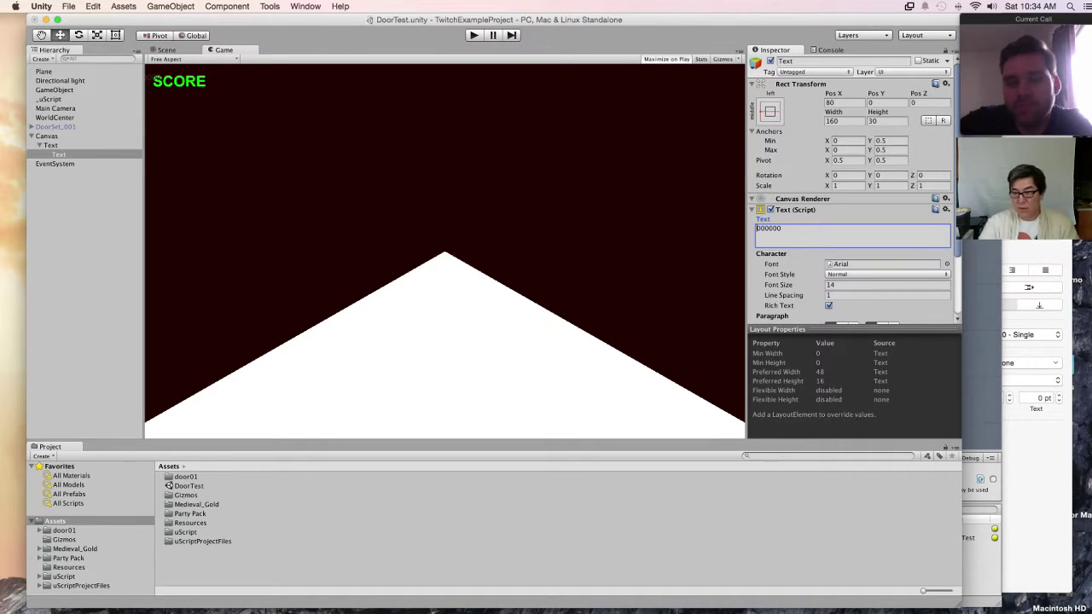
{"action": "left_click", "coordinate": [781, 229]}
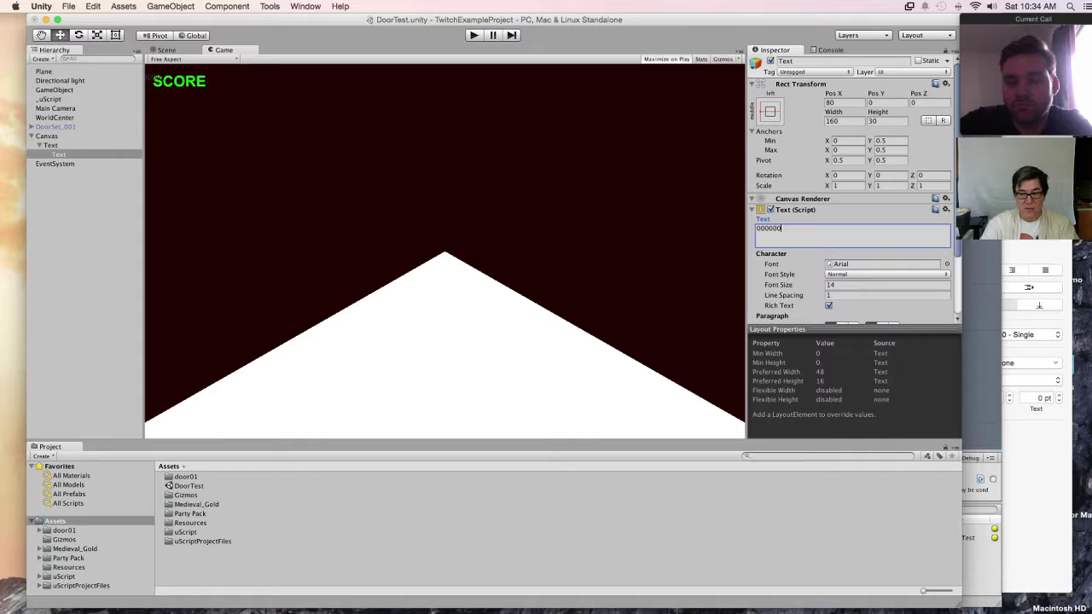
Set the 000000 text's font style to Bold And Italic and centre it horizontally and vertically.
{"action": "left_click", "coordinate": [886, 274]}
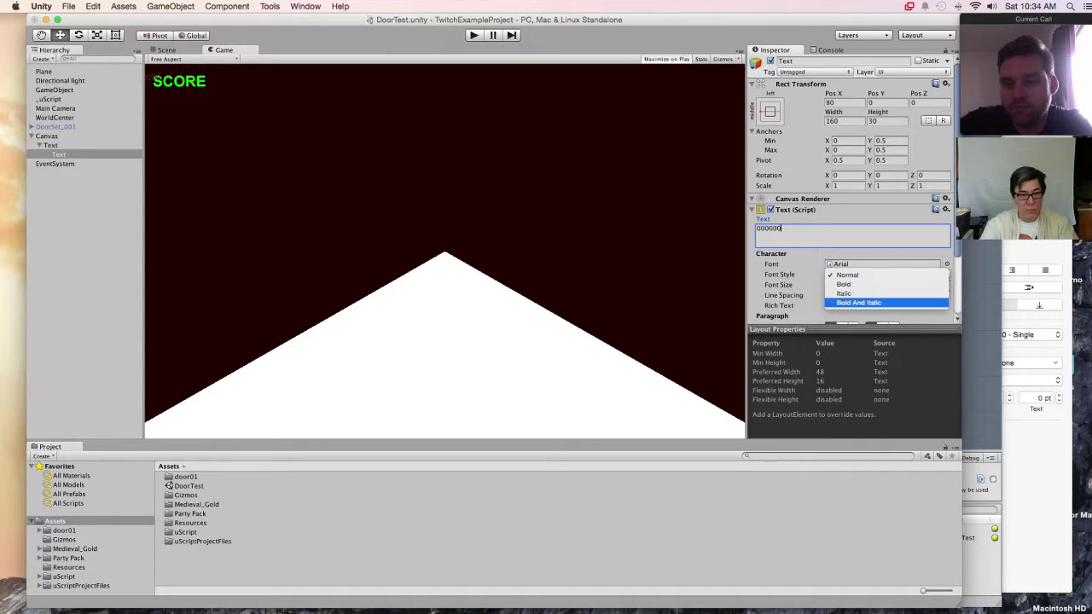
{"action": "left_click", "coordinate": [858, 302]}
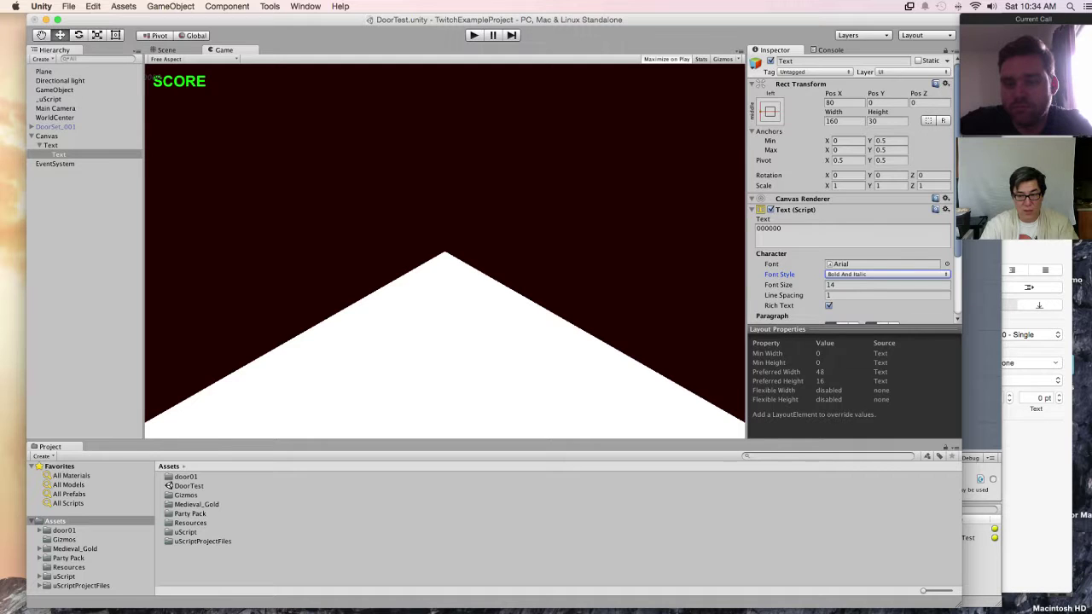
{"action": "scroll", "coordinate": [852, 187], "scroll_direction": "down", "scroll_amount": 3}
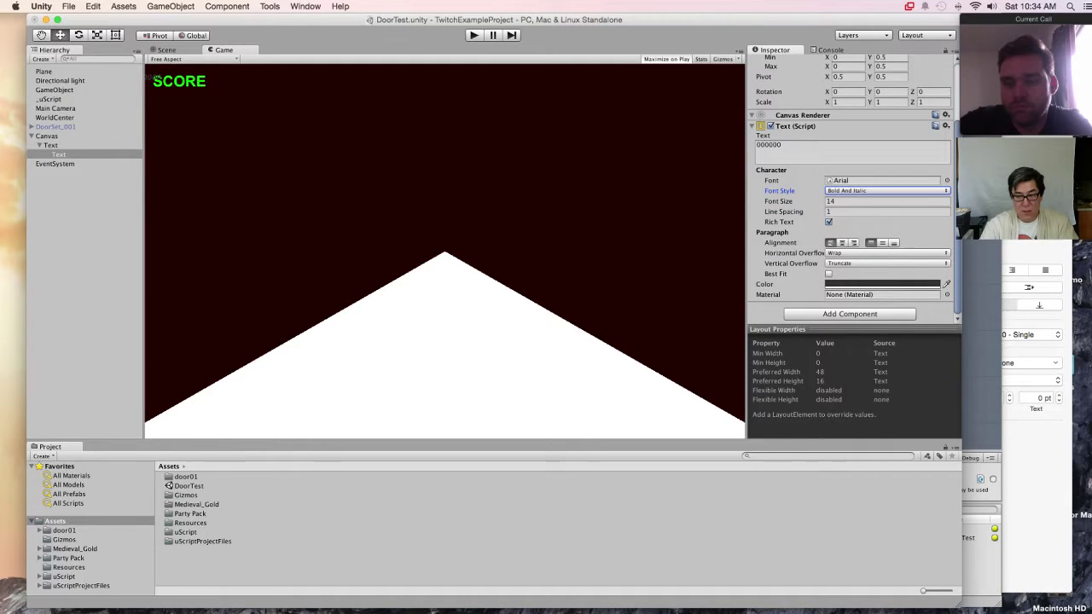
{"action": "left_click", "coordinate": [842, 243]}
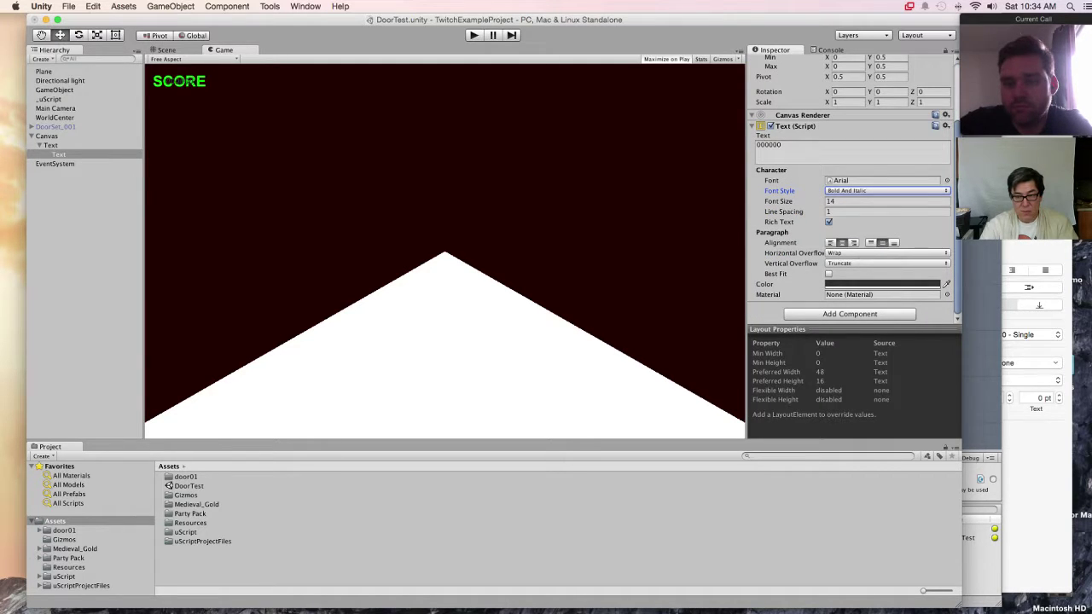
Colour the 000000 text pure red (255, 0, 0) and enable Best Fit for its size.
{"action": "left_click", "coordinate": [882, 283]}
{"action": "left_click_drag", "start_coordinate": [94, 240], "coordinate": [133, 187]}
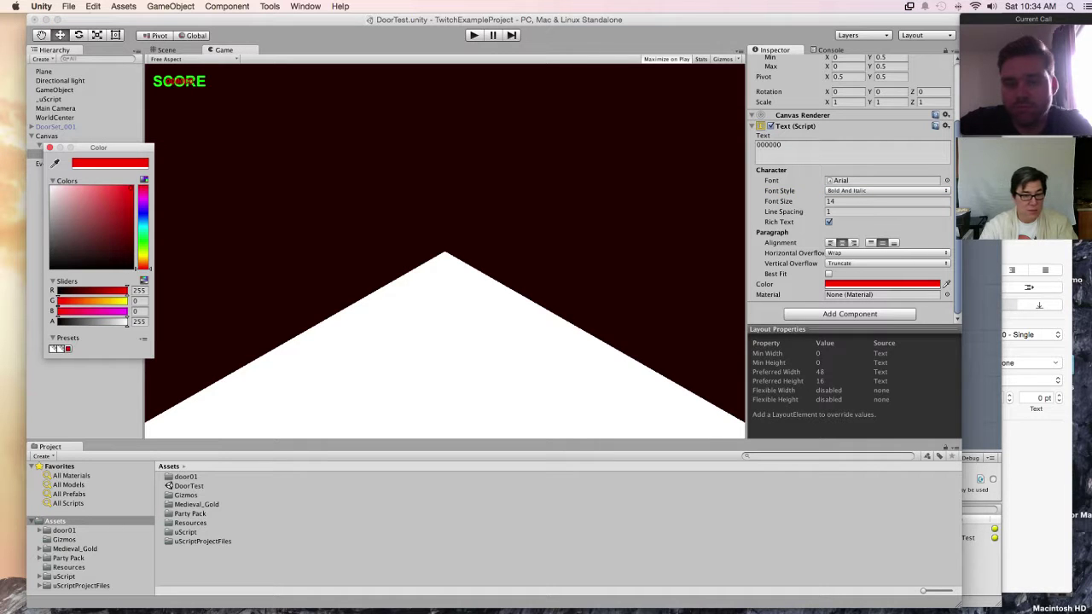
{"action": "left_click", "coordinate": [49, 147]}
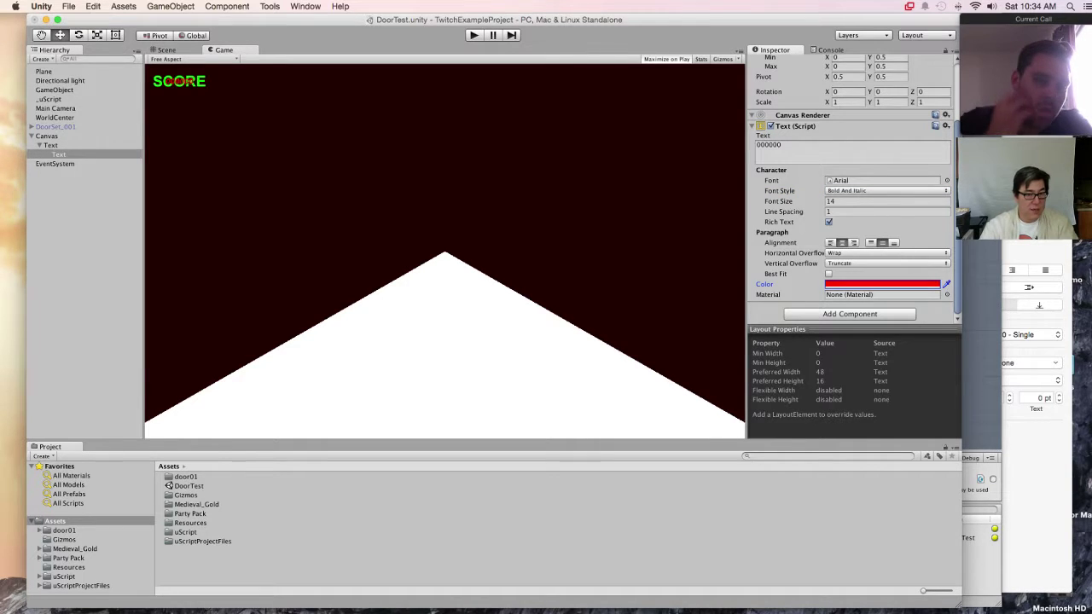
{"action": "left_click", "coordinate": [828, 274]}
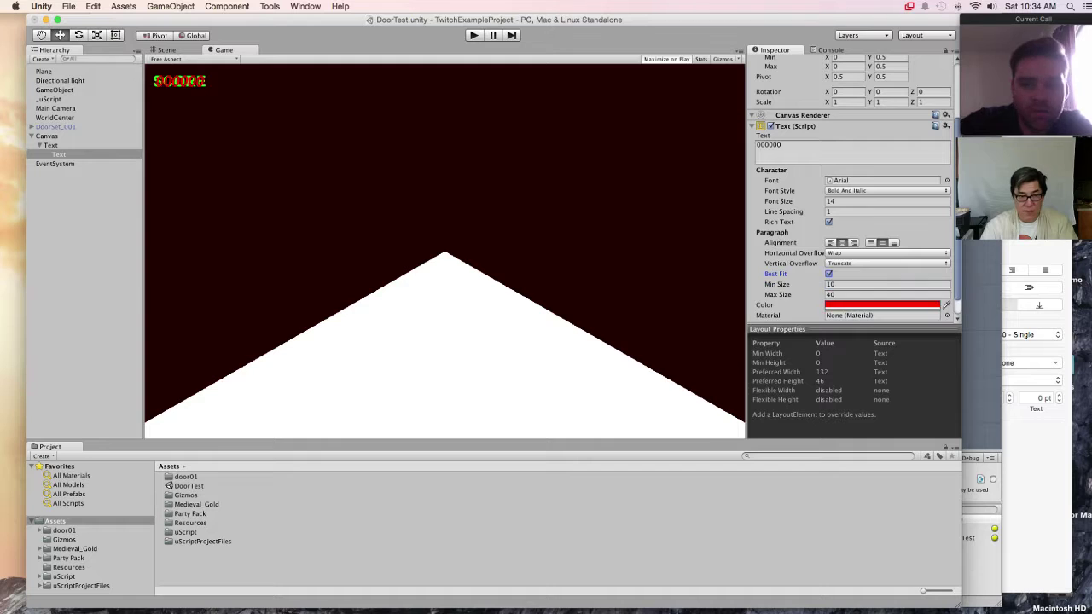
Try the middle-right and middle-left anchors on the 000000 text, setting Pos X to 0 with the middle-left one.
{"action": "scroll", "coordinate": [853, 188], "scroll_direction": "up", "scroll_amount": 3}
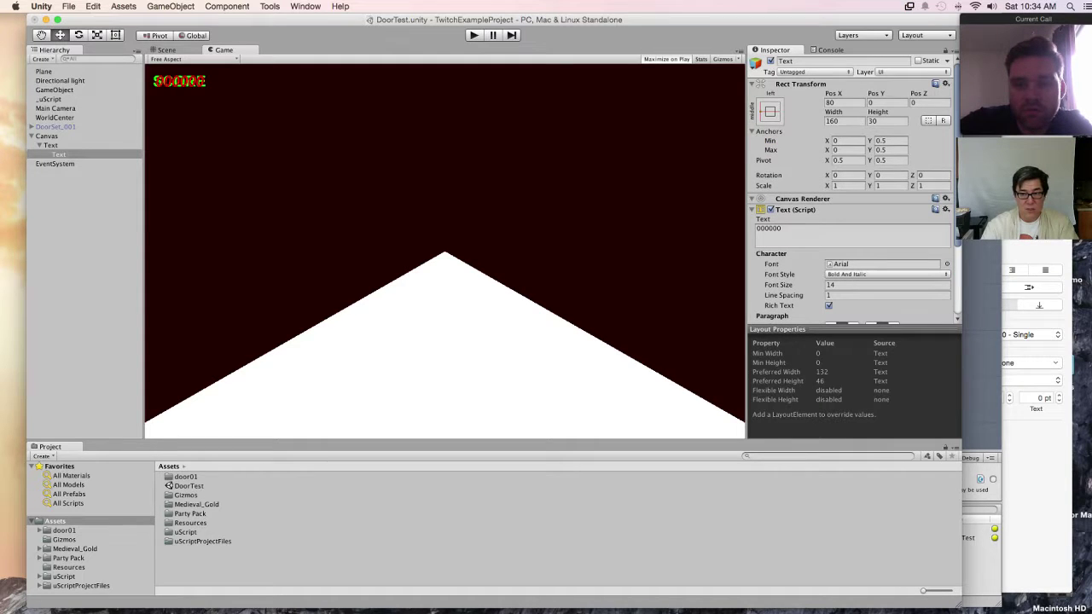
{"action": "left_click", "coordinate": [769, 111]}
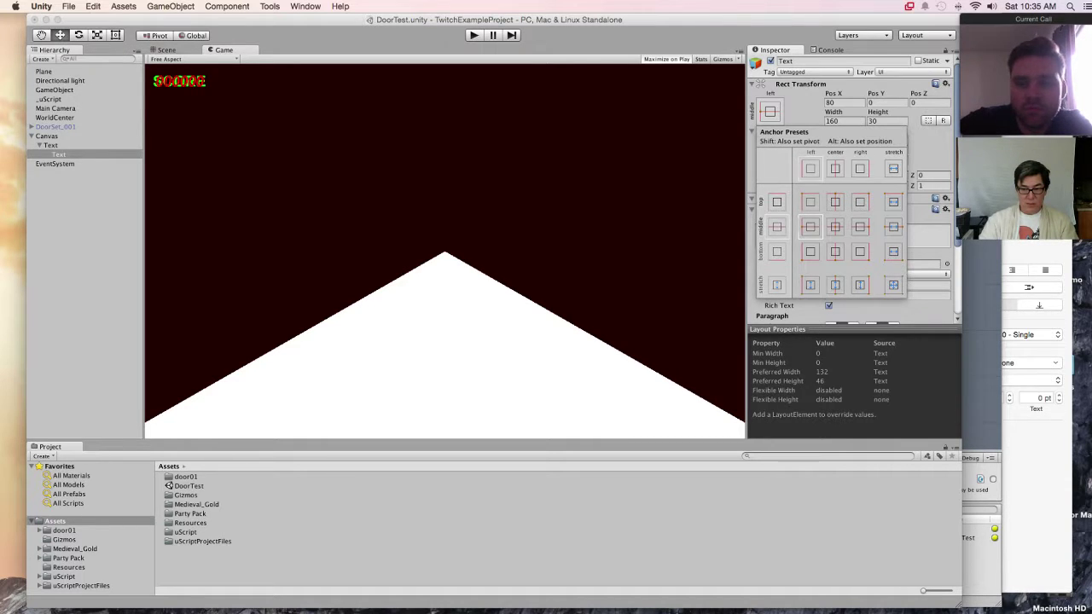
{"action": "left_click", "coordinate": [860, 226]}
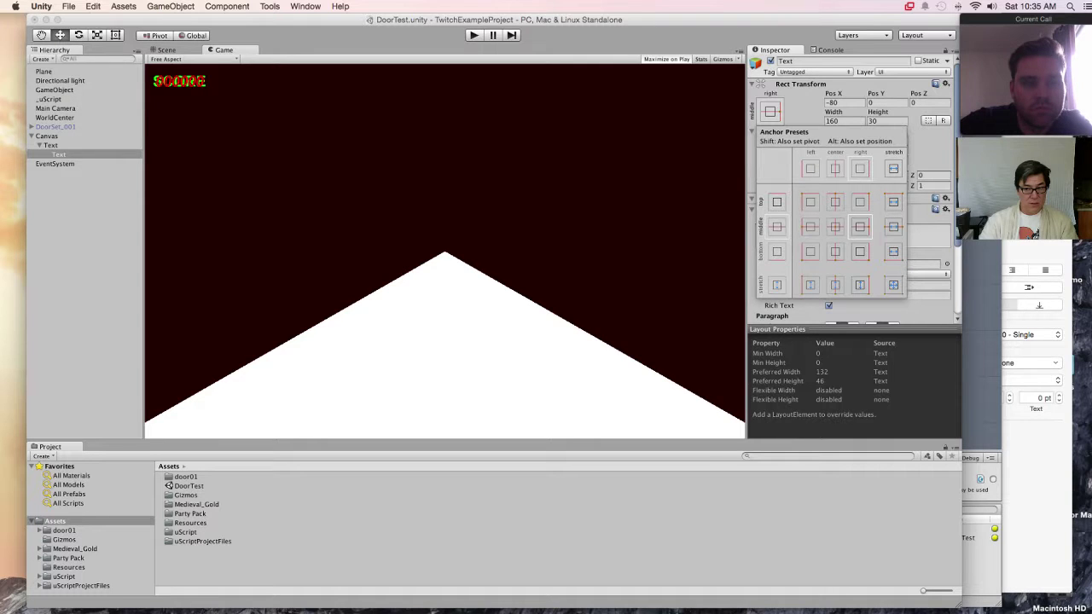
{"action": "left_click", "coordinate": [810, 227]}
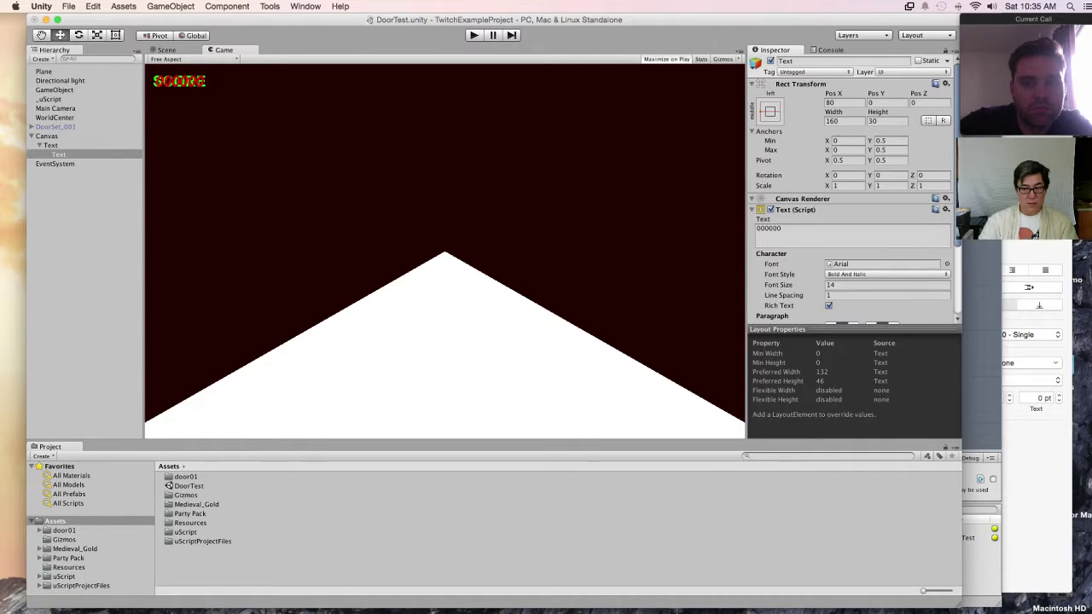
{"action": "left_click", "coordinate": [843, 102]}
{"action": "type", "text": "0"}
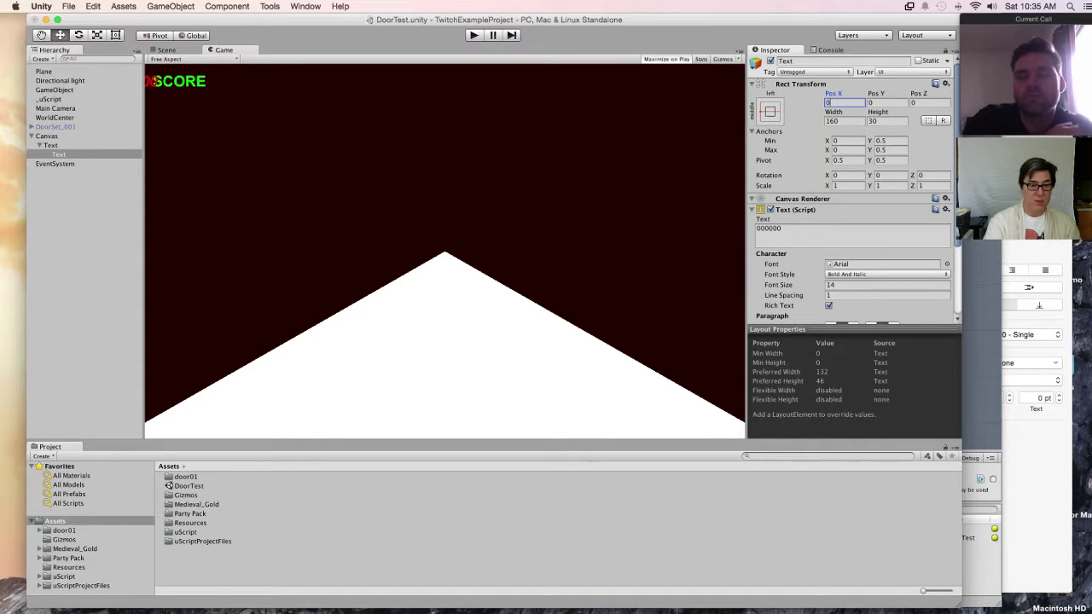
Anchor the 000000 text to the middle right of the SCORE text and set its Pos X to 20.
{"action": "left_click", "coordinate": [770, 110]}
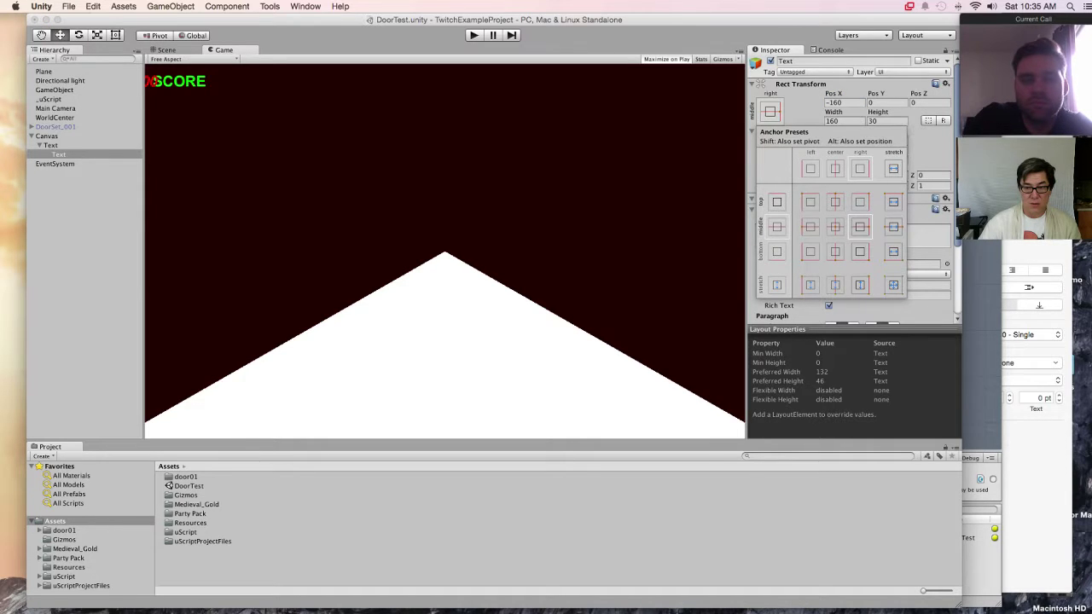
{"action": "left_click", "coordinate": [859, 226]}
{"action": "type", "text": "0"}
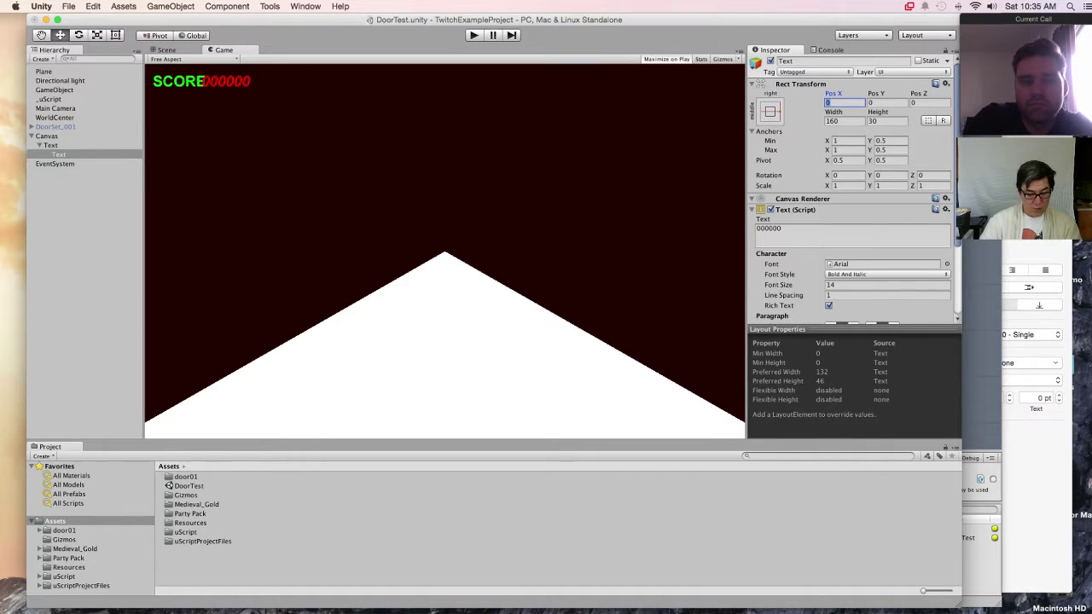
{"action": "type", "text": "20"}
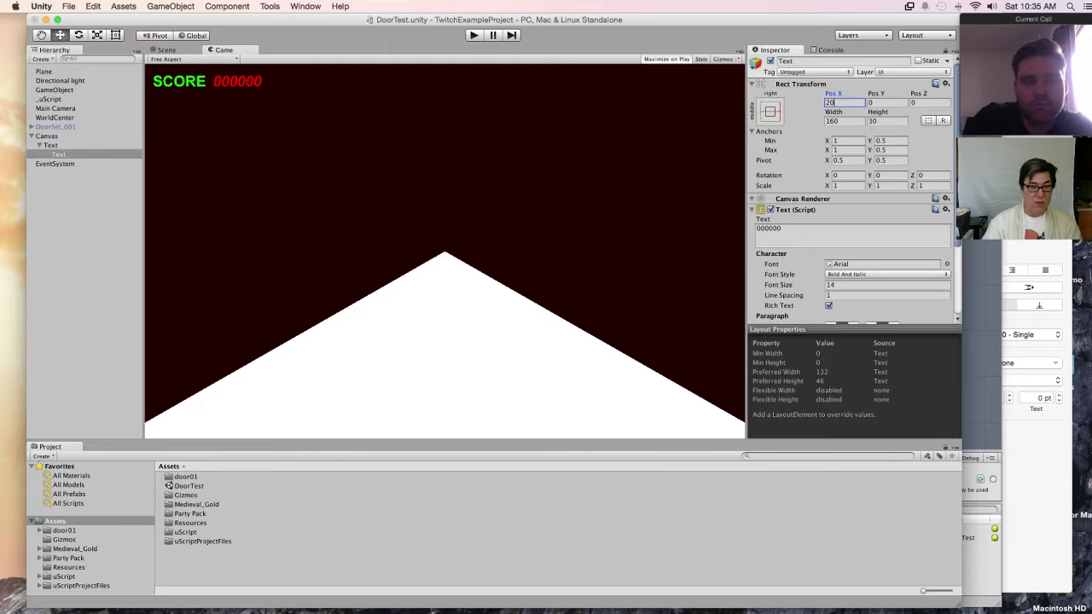